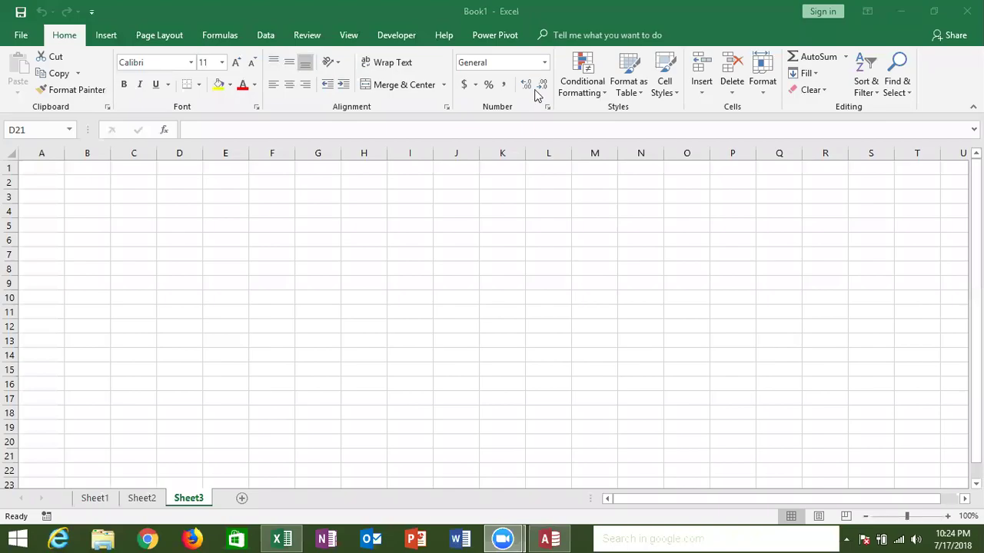
# Select cell A1 on the empty Sheet3 and show the Developer ribbon tab
pyautogui.click(151, 226)
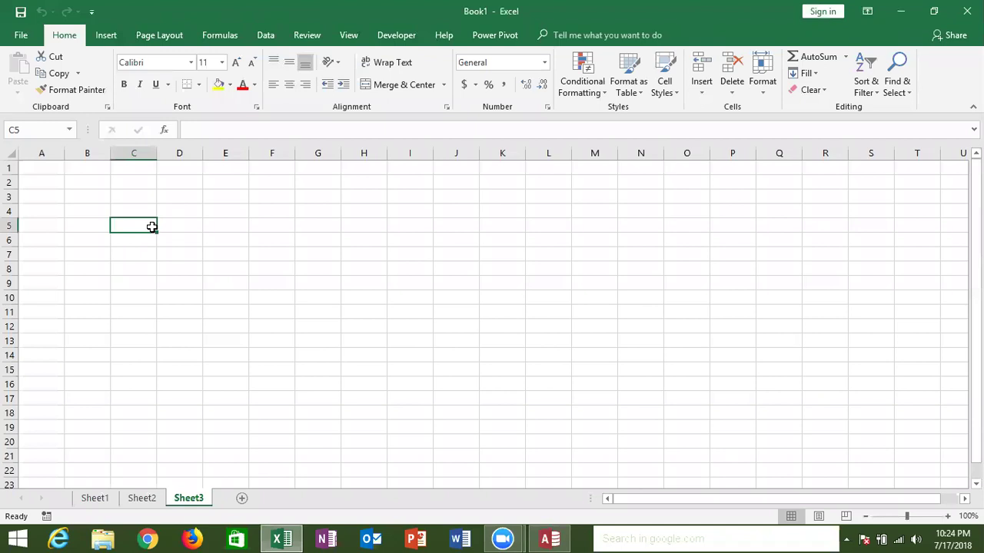
pyautogui.click(60, 181)
pyautogui.click(59, 168)
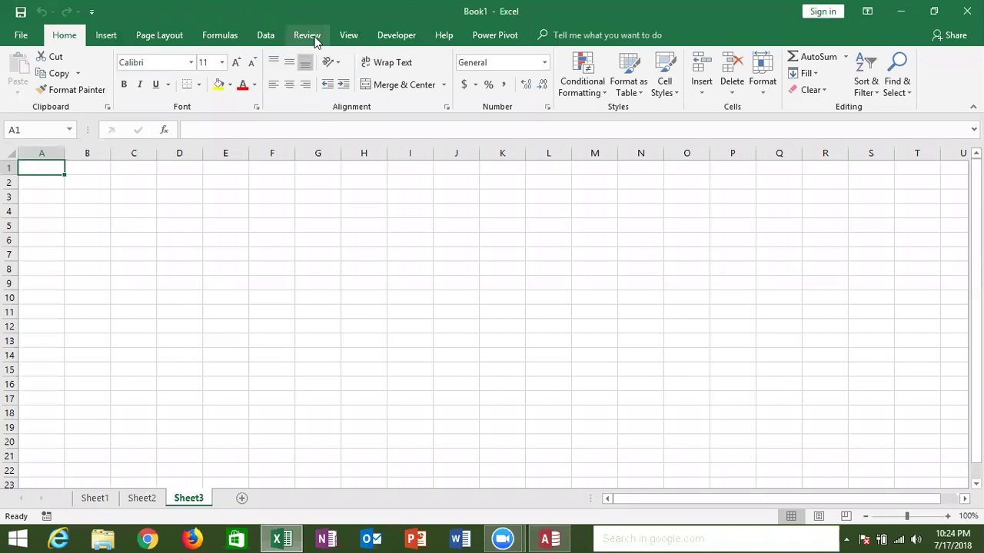
pyautogui.click(381, 39)
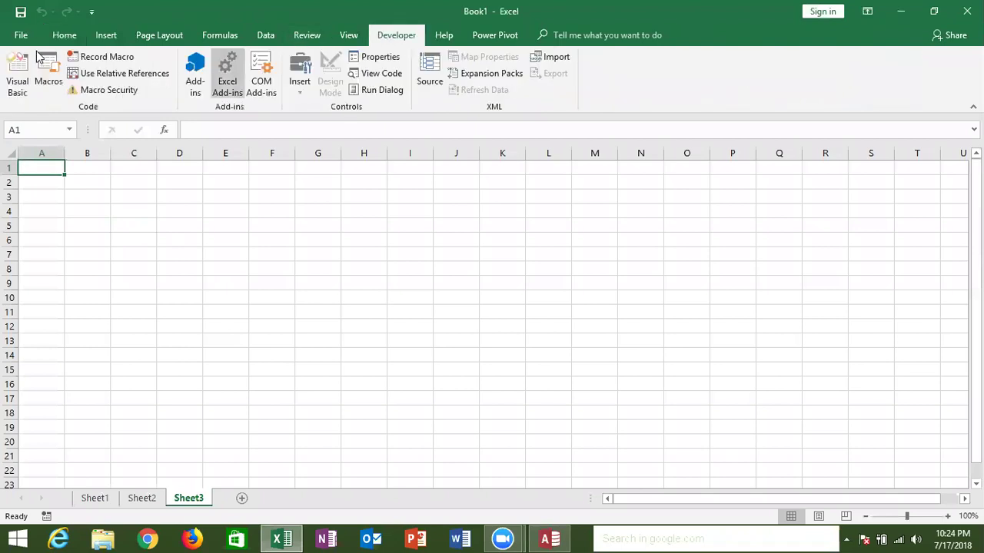
# Insert Module1 in the VBA editor with an empty Sub rr() procedure, then return to Excel
pyautogui.click(18, 73)
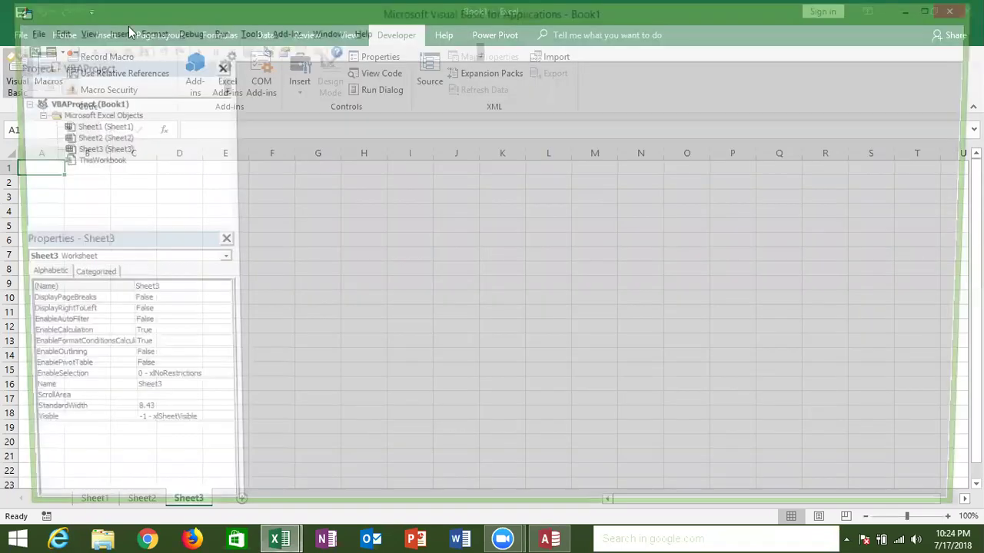
pyautogui.click(117, 35)
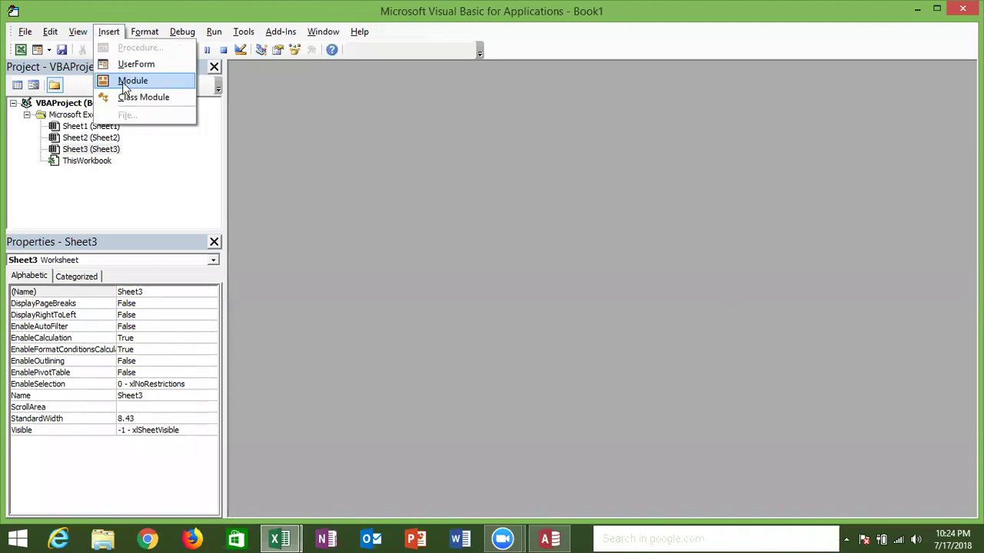
pyautogui.click(125, 85)
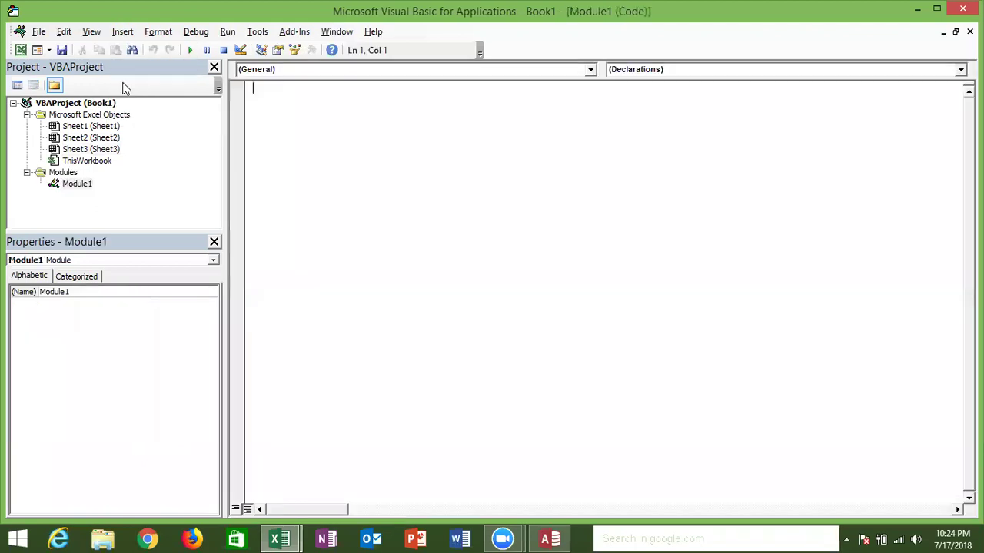
pyautogui.write('sub rr()')
pyautogui.press('Return')
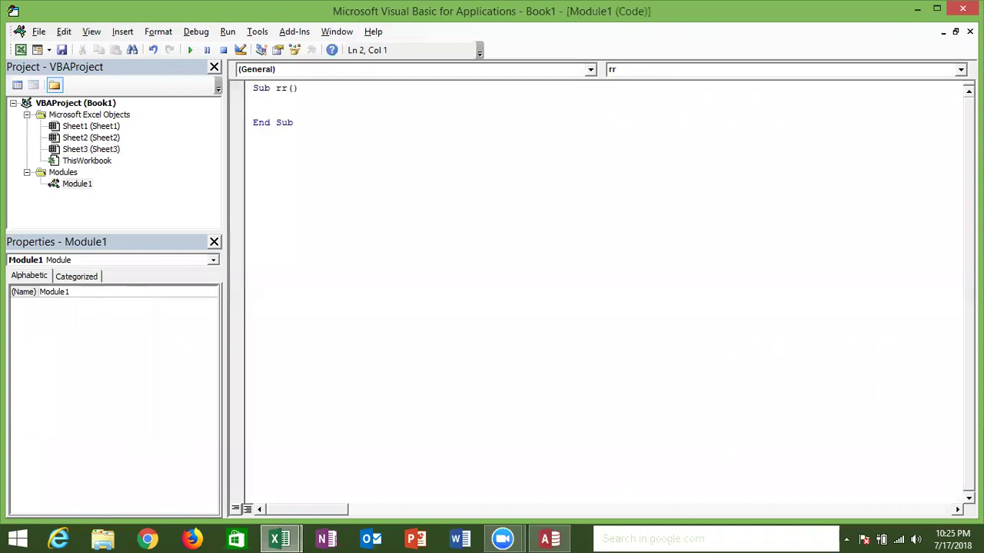
pyautogui.hotkey('alt', 'Tab')
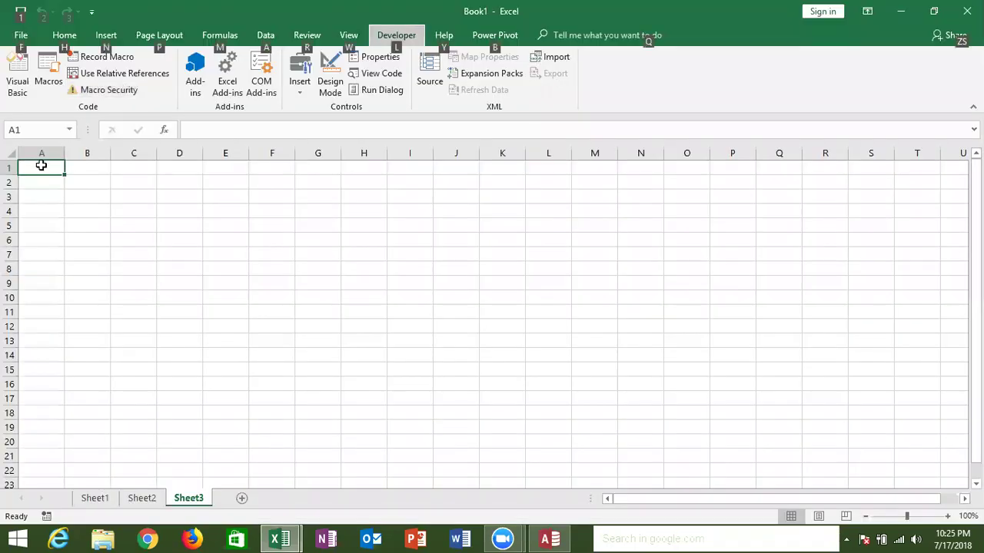
# Enter the headers Name, City and Amt in cells A1:C1
pyautogui.click(42, 163)
pyautogui.write('Name')
pyautogui.press('Tab')
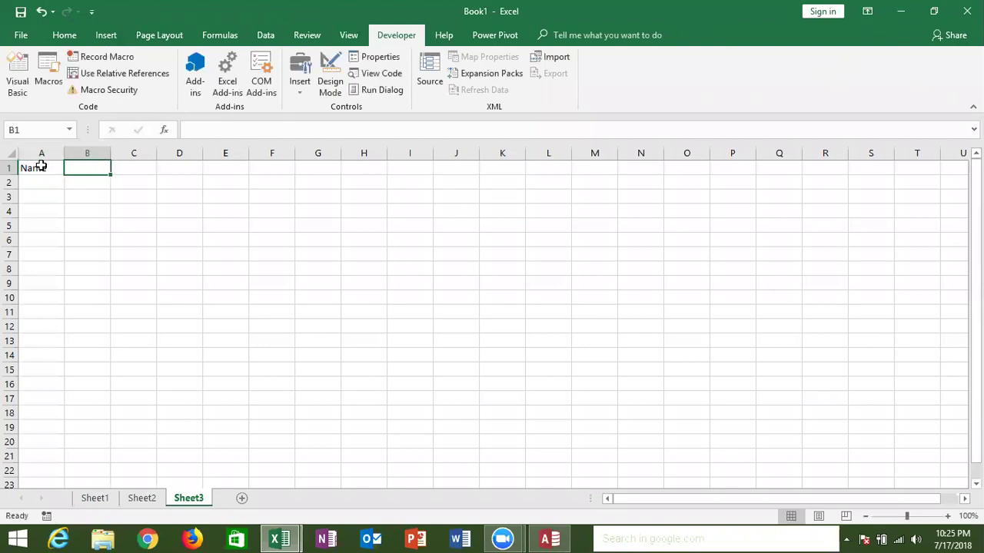
pyautogui.write('City')
pyautogui.press('Tab')
pyautogui.write('Amt')
pyautogui.press('Return')
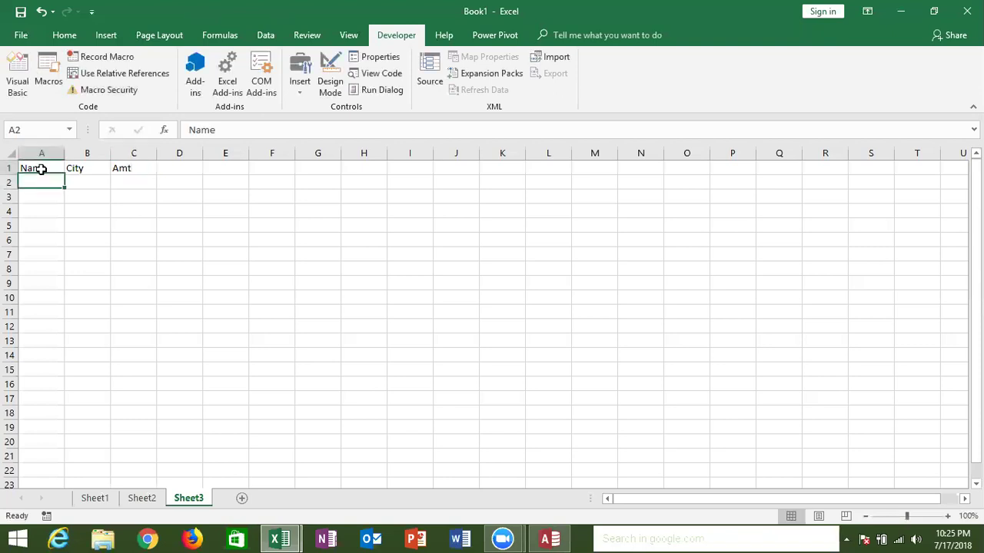
# Enter the cities Pune, Delhi, Noida and GGN in B2:B5
pyautogui.moveTo(41, 168); pyautogui.dragTo(130, 226)
pyautogui.click(94, 183)
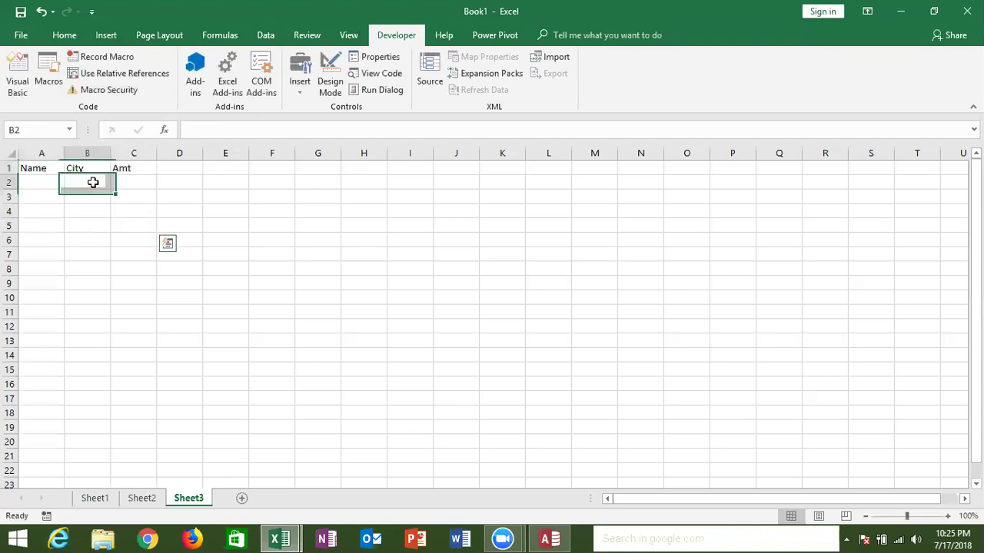
pyautogui.write('Pune')
pyautogui.press('Return')
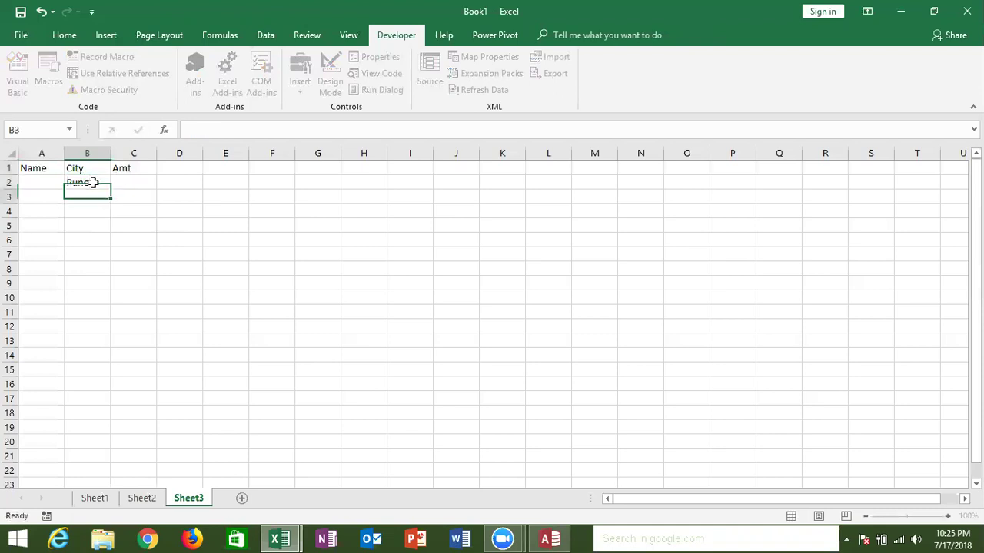
pyautogui.write('Delhi')
pyautogui.press('Return')
pyautogui.write('Noida')
pyautogui.press('Return')
pyautogui.write('GGN')
pyautogui.press('Up')
# Label A6 'Total', put =SUM(C2:C5) in C6, and select the table A1:C6
pyautogui.press('Down')
pyautogui.press('Down')
pyautogui.press('Left')
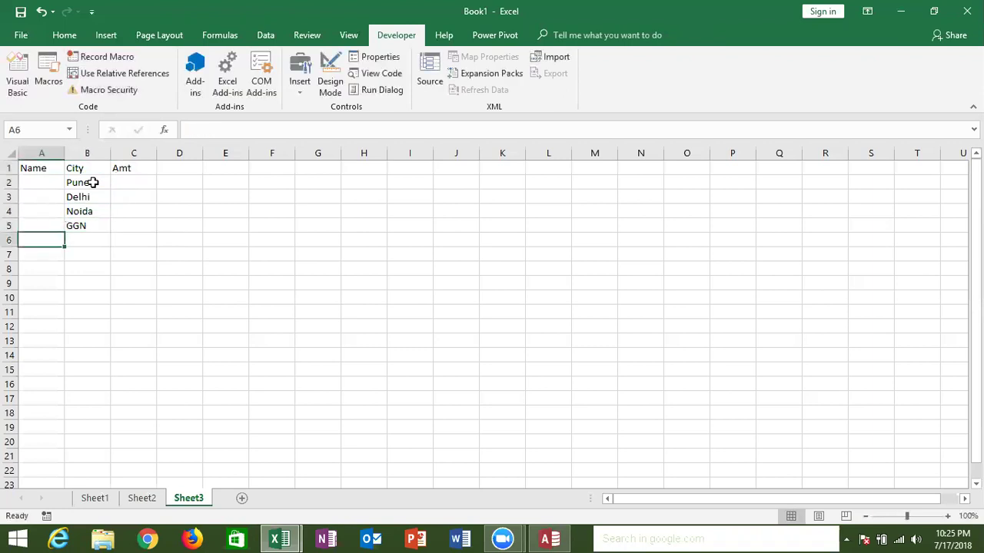
pyautogui.write('Total')
pyautogui.press('Tab')
pyautogui.press('Tab')
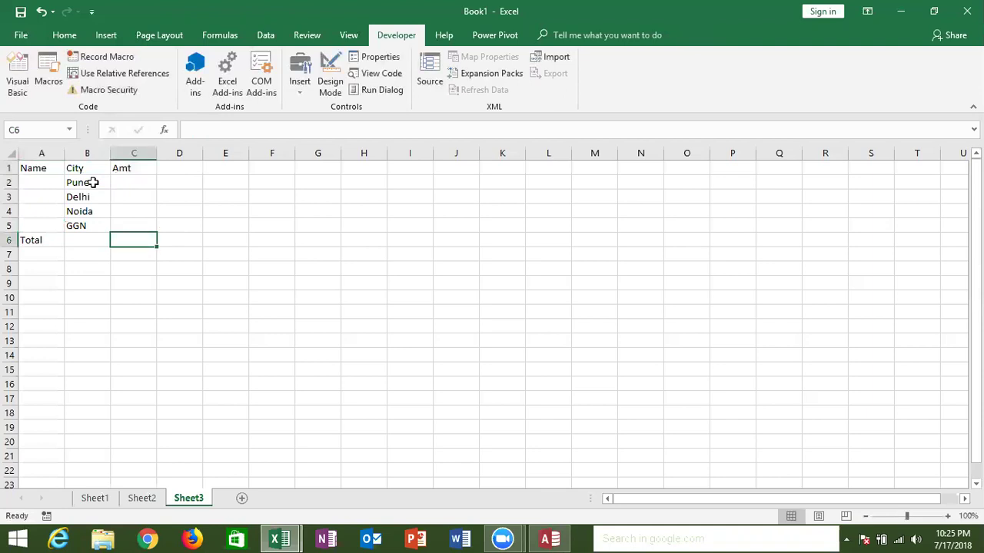
pyautogui.write('=sum')
pyautogui.press('Tab')
pyautogui.press('Up')
pyautogui.hotkey('shift', 'Up')
pyautogui.hotkey('shift', 'Up')
pyautogui.hotkey('shift', 'Up')
pyautogui.press('Return')
pyautogui.press('Up')
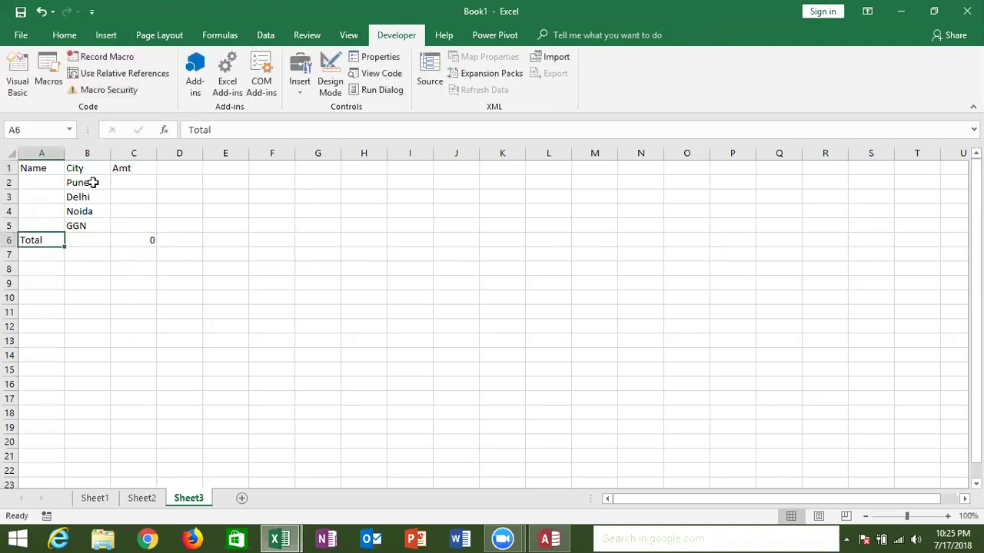
pyautogui.hotkey('shift', 'Up')
pyautogui.hotkey('shift', 'Up')
pyautogui.hotkey('shift', 'Up')
pyautogui.hotkey('shift', 'Up')
pyautogui.hotkey('shift', 'Up')
pyautogui.hotkey('shift', 'Right')
pyautogui.hotkey('shift', 'Right')
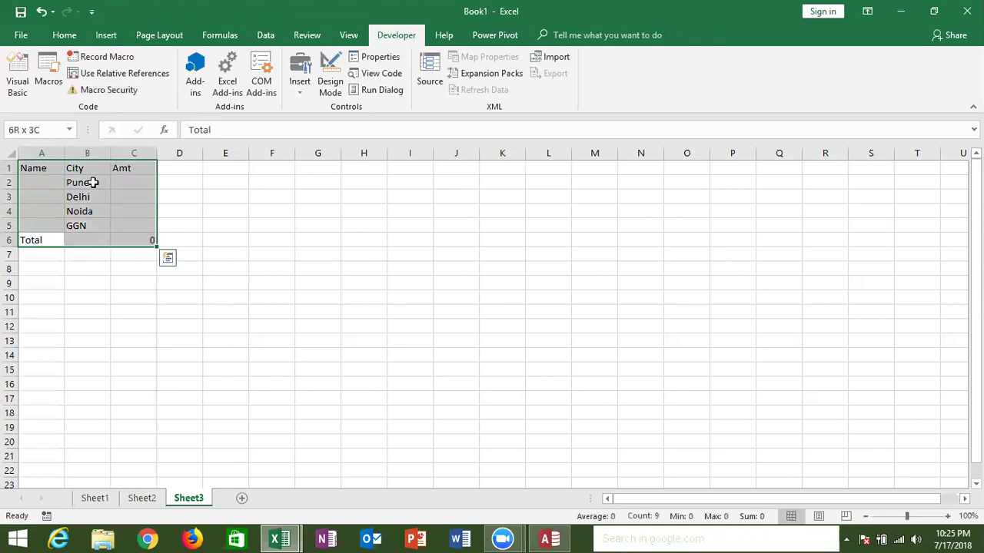
# Apply All Borders to the table A1:C6
pyautogui.click(66, 34)
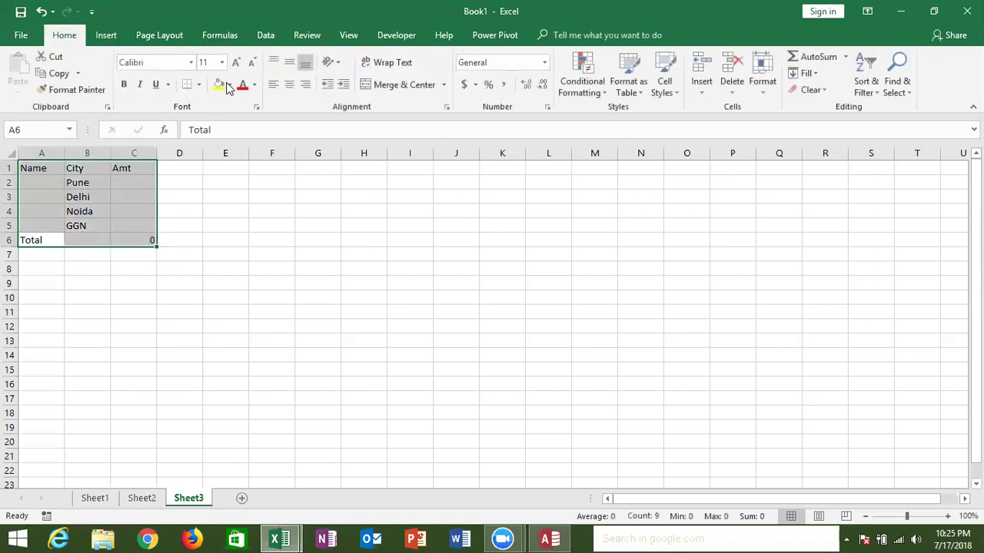
pyautogui.click(198, 86)
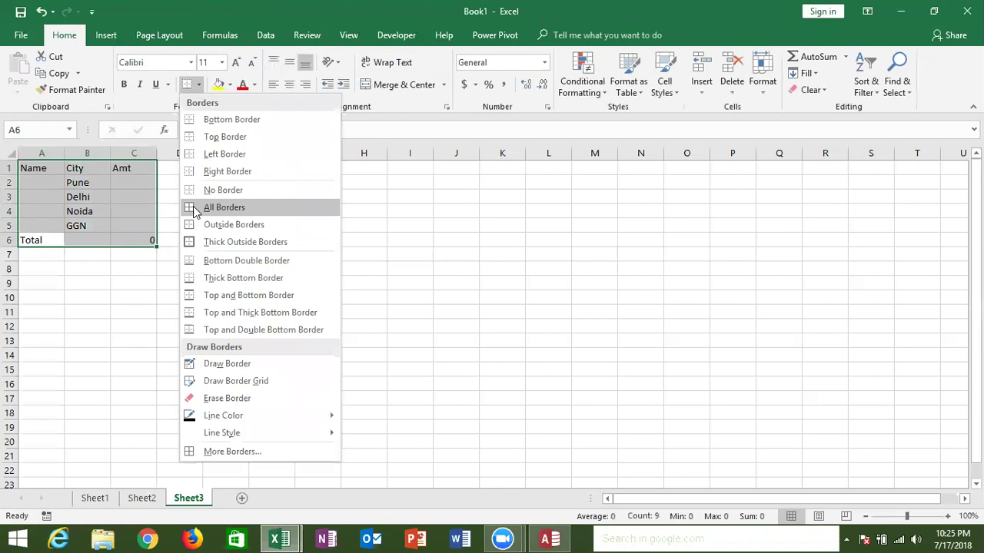
pyautogui.click(193, 205)
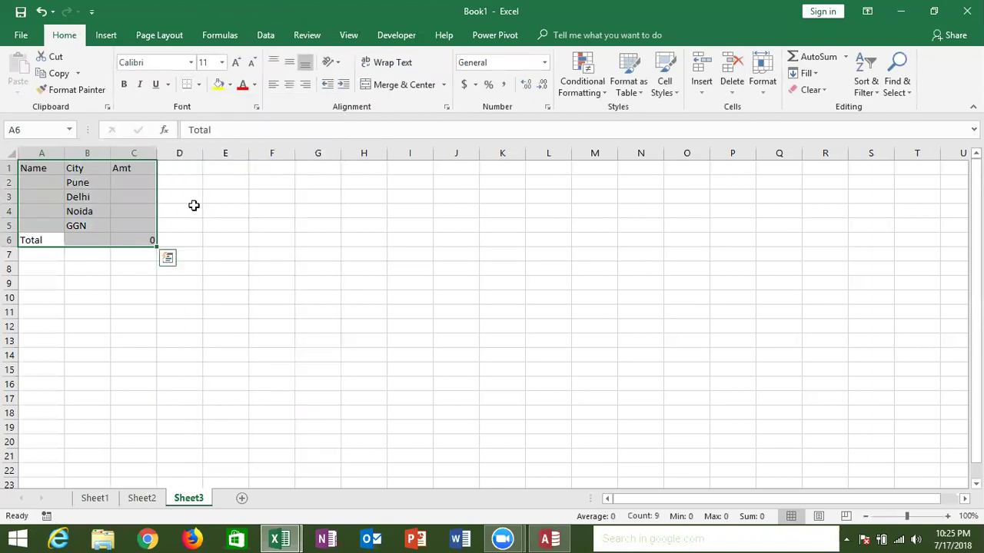
# Merge the blank Name cells A2:A5 with Merge & Center
pyautogui.click(59, 182)
pyautogui.moveTo(58, 206); pyautogui.dragTo(58, 223)
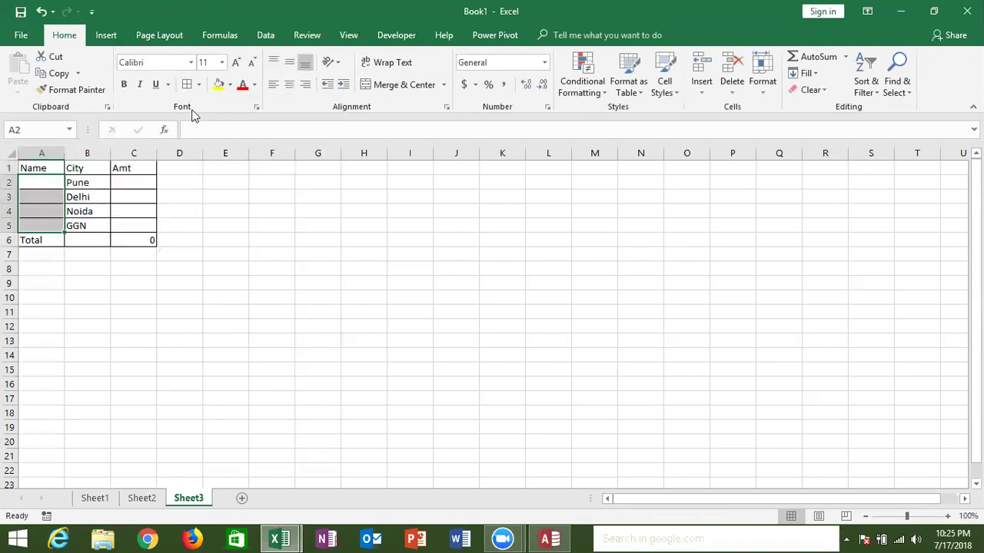
pyautogui.click(364, 89)
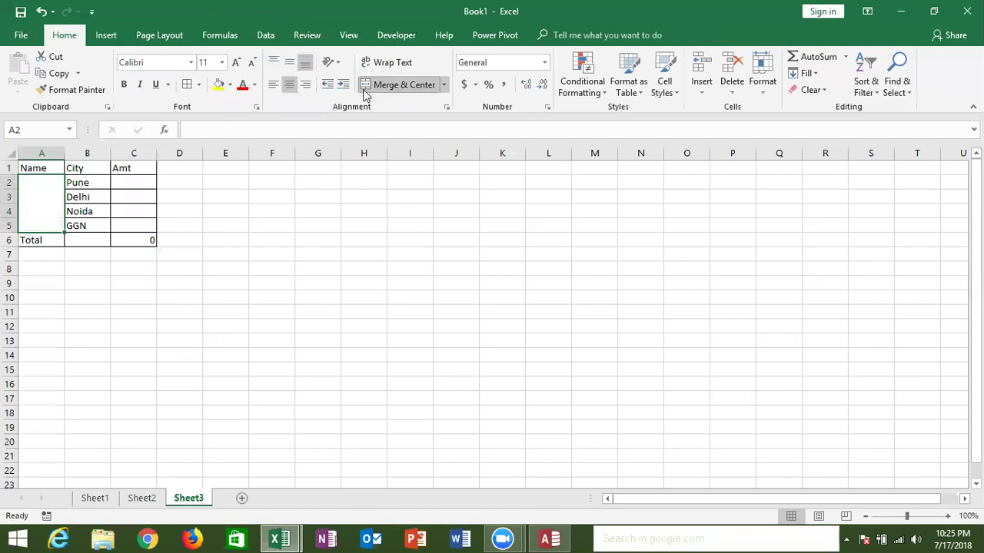
pyautogui.doubleClick(162, 240)
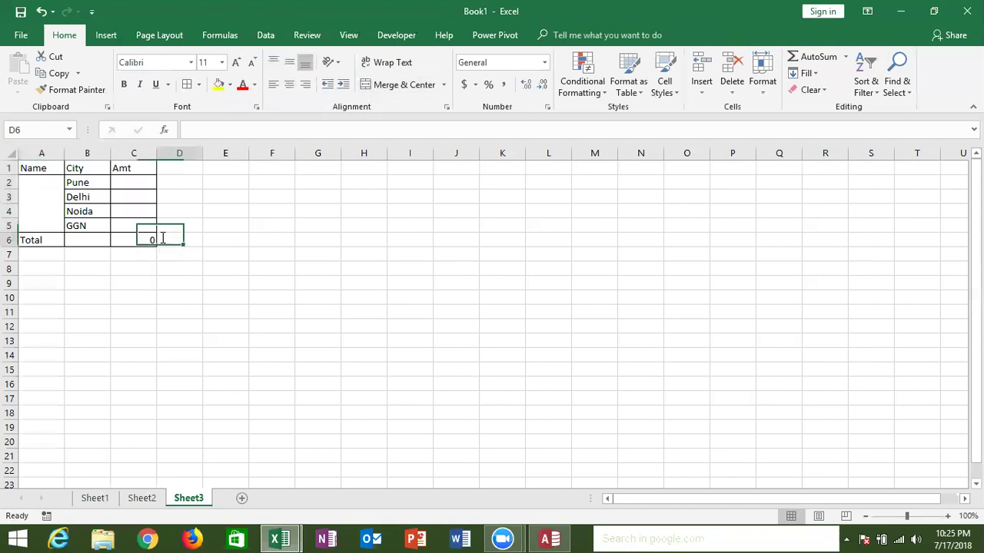
pyautogui.click(178, 194)
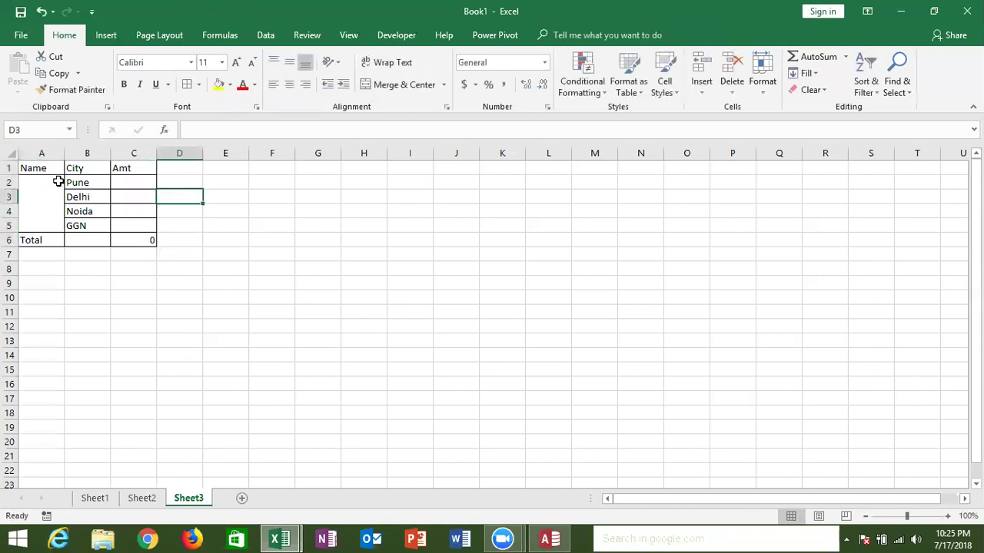
# Copy the table A1:C6 and paste trial copies at A8 and A15
pyautogui.moveTo(48, 168); pyautogui.dragTo(119, 236)
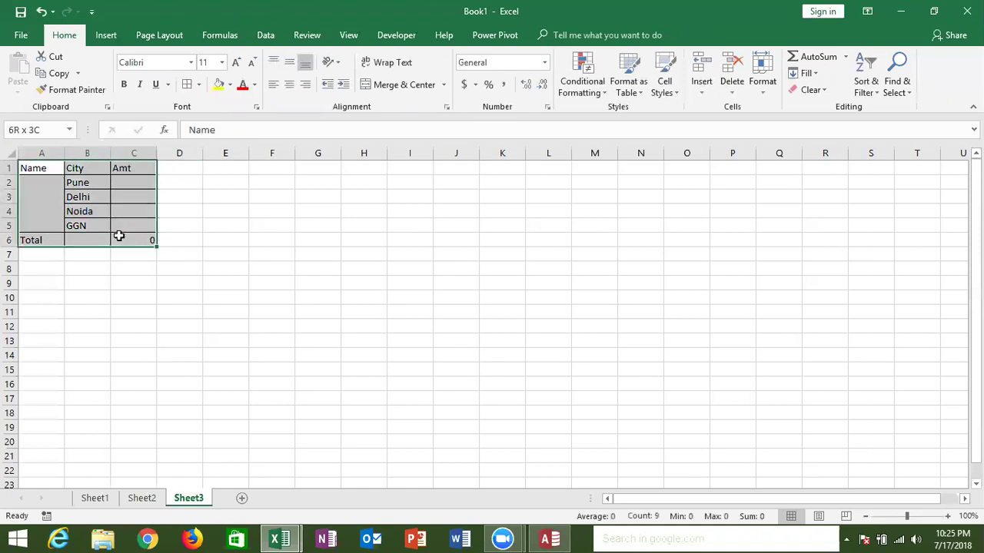
pyautogui.hotkey('ctrl', 'c')
pyautogui.click(58, 281)
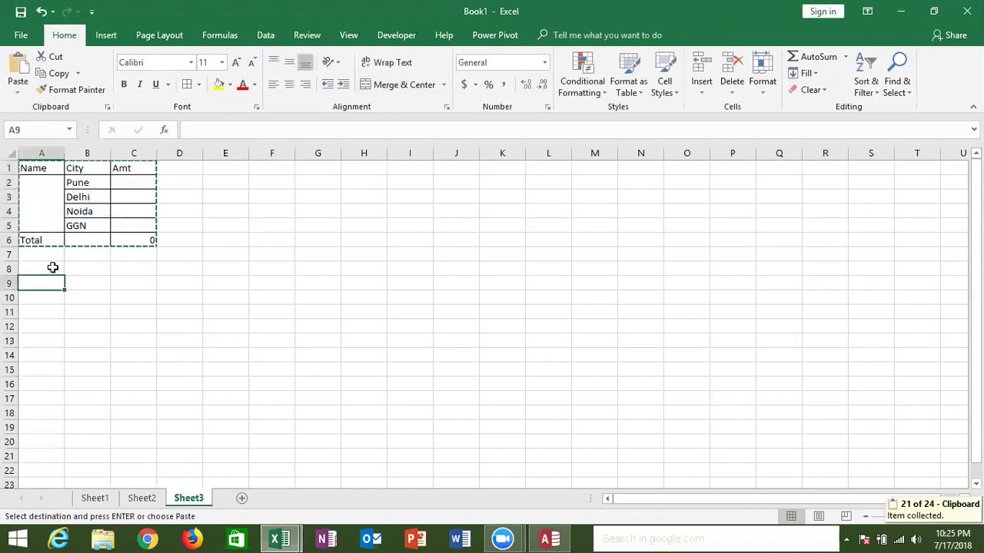
pyautogui.click(52, 267)
pyautogui.hotkey('ctrl', 'v')
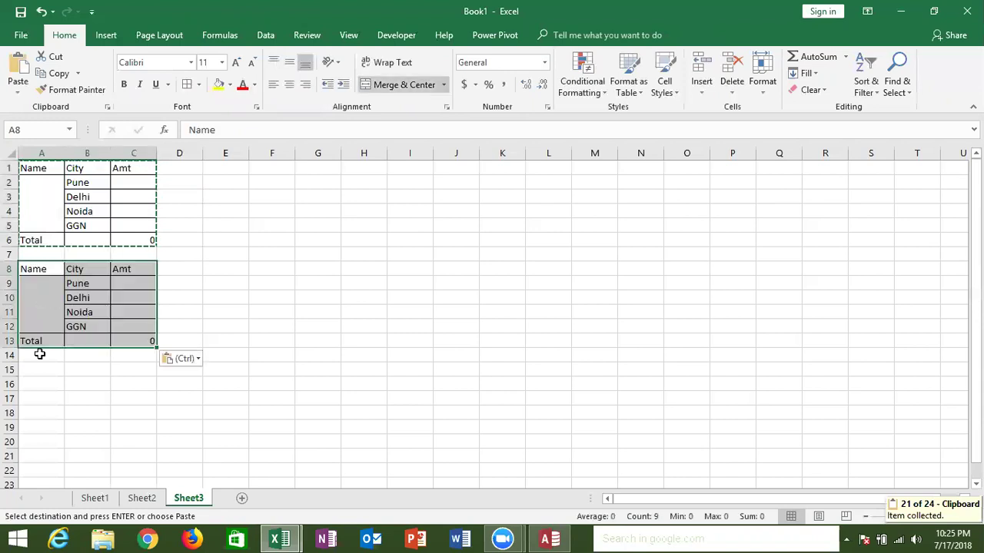
pyautogui.click(36, 368)
pyautogui.hotkey('ctrl', 'v')
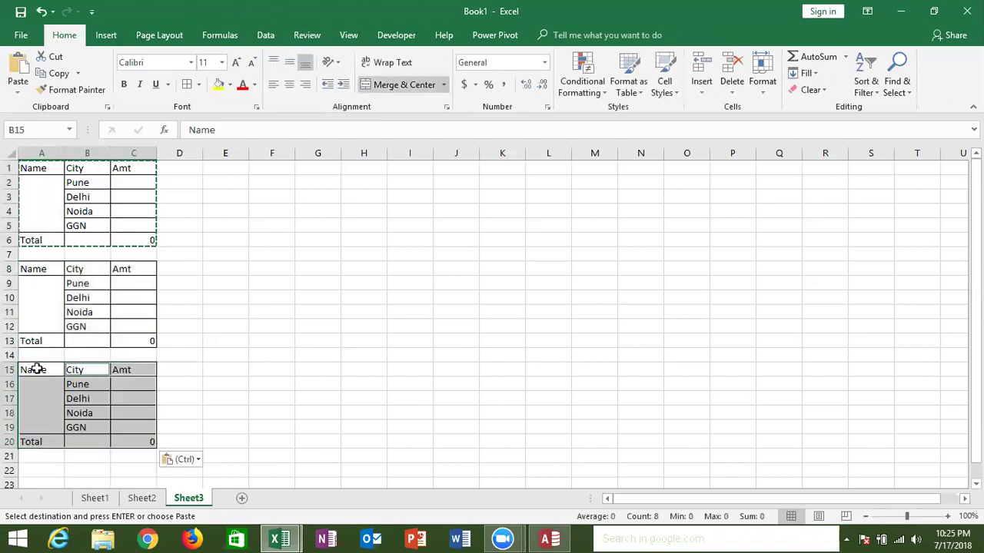
# Undo the pasted copies and cancel the copy mode, leaving only the original table
pyautogui.hotkey('ctrl', 'z')
pyautogui.hotkey('ctrl', 'z')
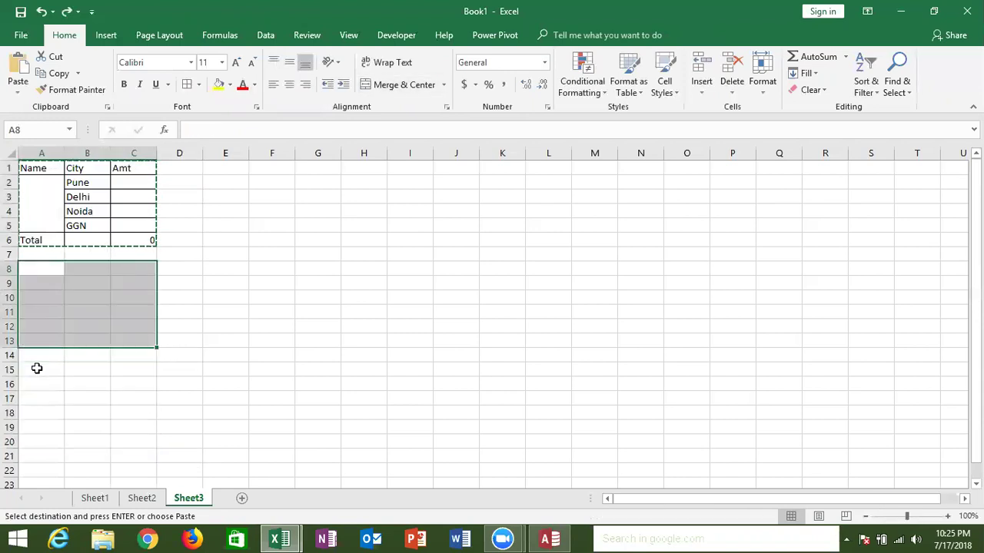
pyautogui.press('Escape')
pyautogui.click(83, 213)
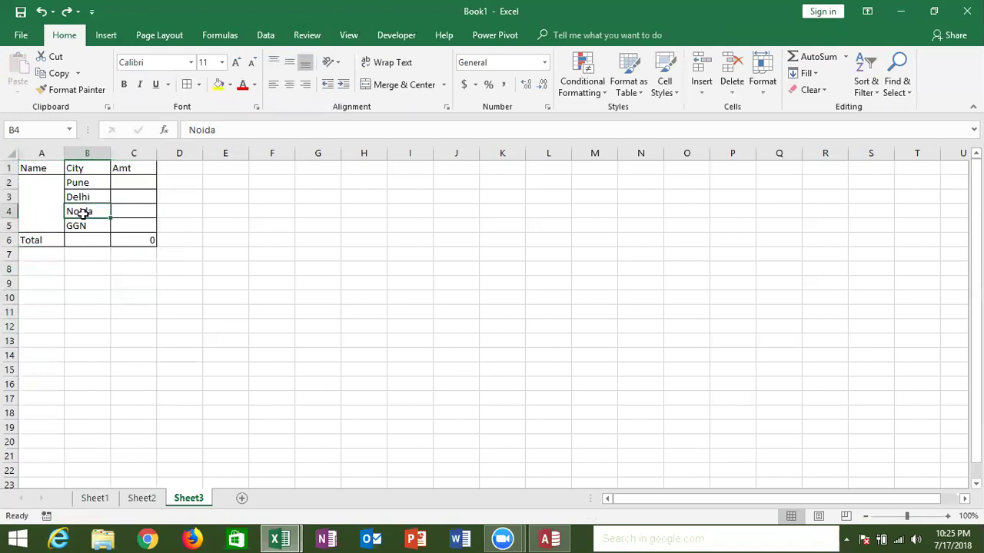
pyautogui.hotkey('alt', 'F11')
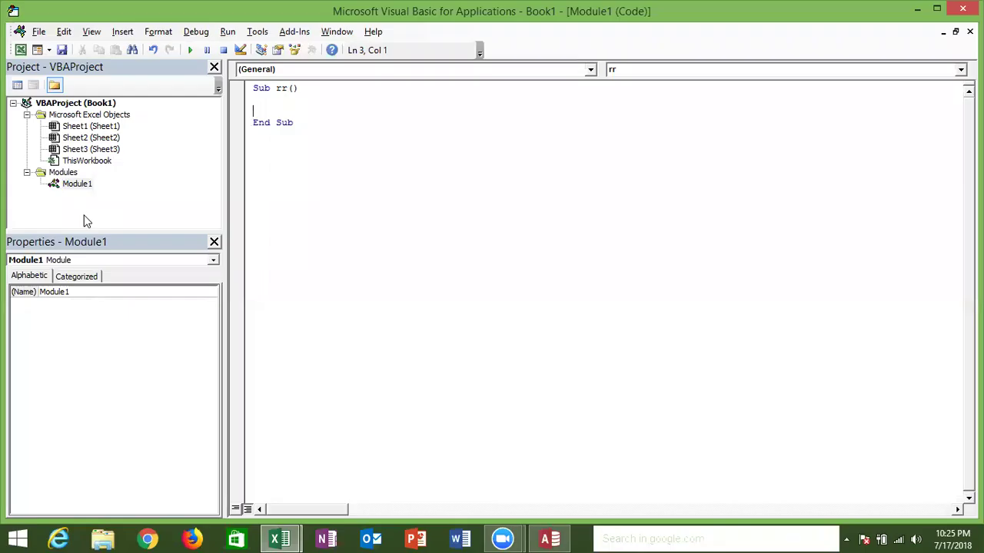
# Write Range("A1:C16").Copy as the first statement of the rr macro
pyautogui.hotkey('alt', 'F11')
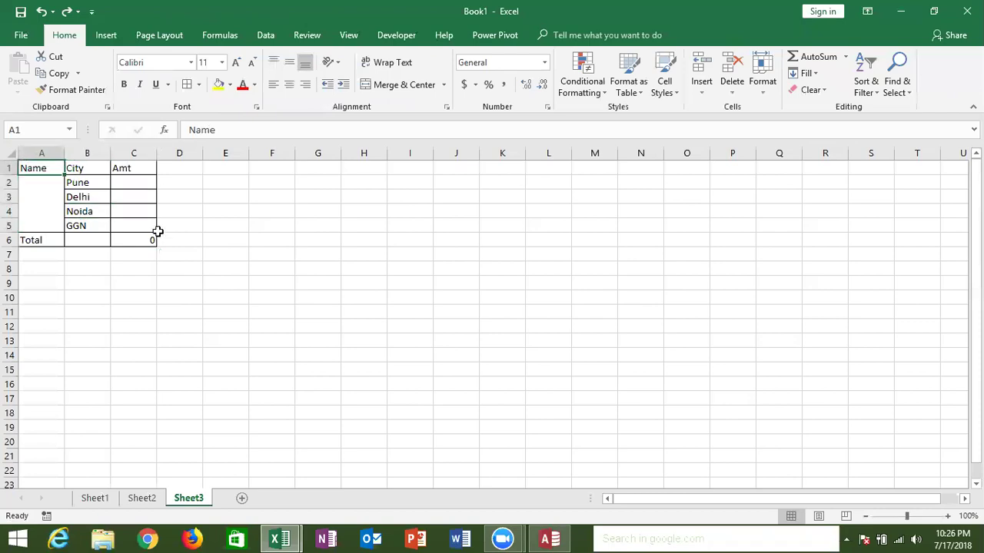
pyautogui.hotkey('alt', 'F11')
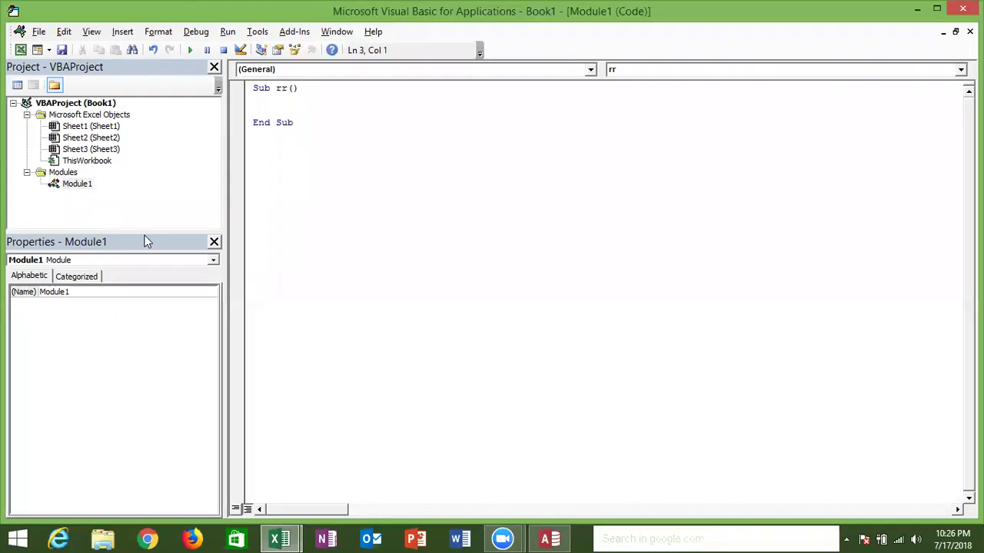
pyautogui.write('range')
pyautogui.write('("')
pyautogui.press('BackSpace')
pyautogui.write('"A1')
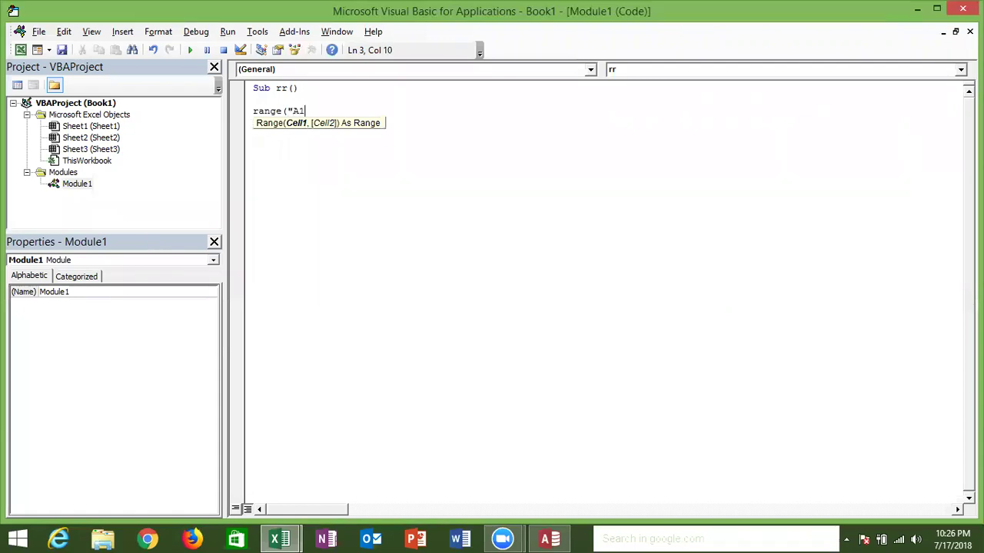
pyautogui.write(':C16')
pyautogui.write('")')
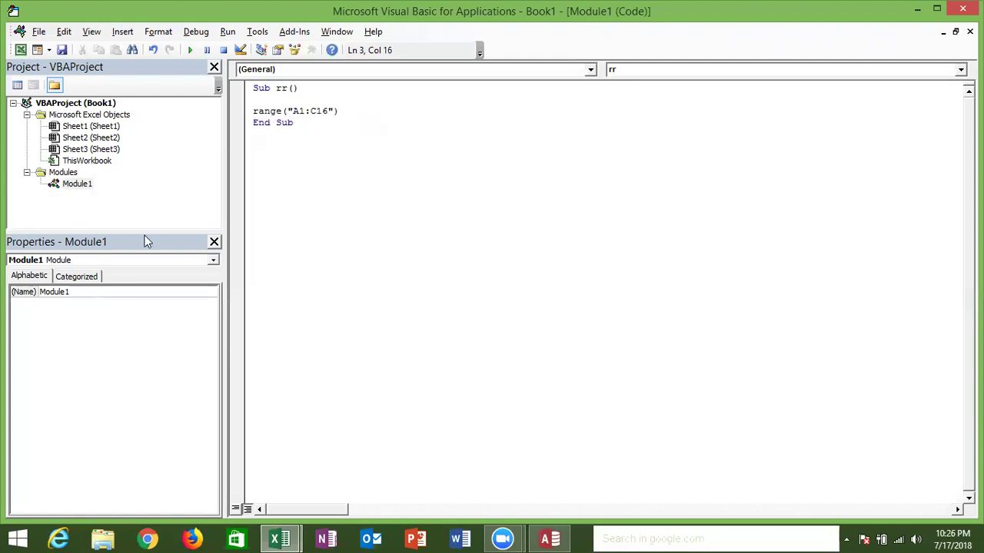
pyautogui.write('.V')
pyautogui.press('Down')
pyautogui.press('Tab')
pyautogui.press('BackSpace')
pyautogui.press('BackSpace')
pyautogui.press('BackSpace')
pyautogui.press('BackSpace')
pyautogui.press('BackSpace')
pyautogui.press('BackSpace')
pyautogui.write('.cop')
pyautogui.press('Tab')
pyautogui.press('Return')
pyautogui.press('Return')
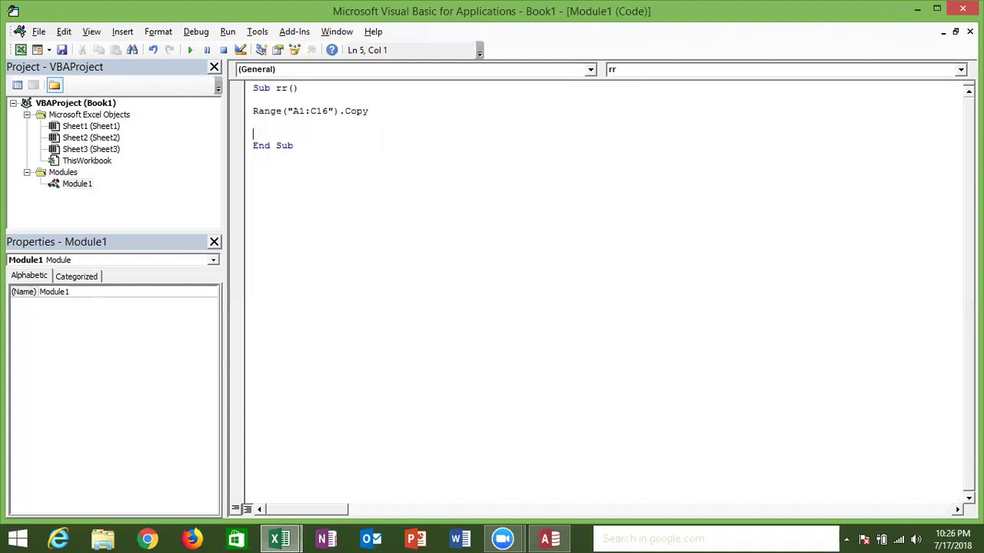
pyautogui.press('Down')
pyautogui.hotkey('alt', 'F11')
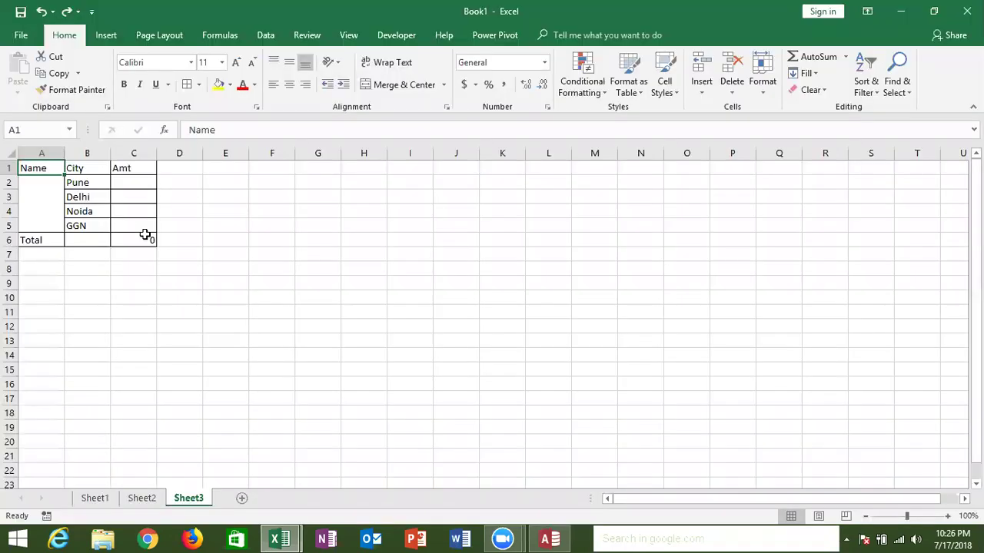
# Add the line Range("A65000").End(xlUp).Offset(1, 0).Select to the rr macro
pyautogui.click(43, 269)
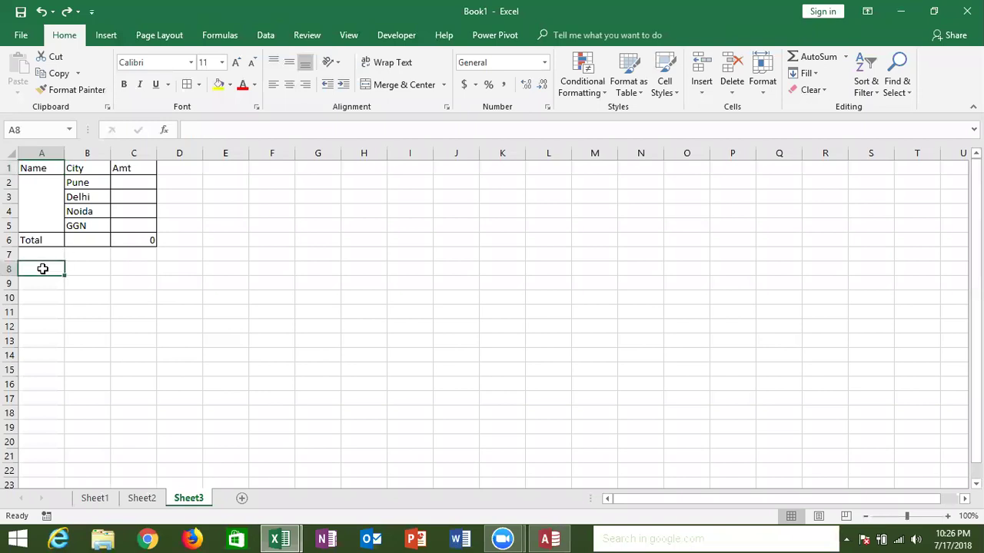
pyautogui.hotkey('alt', 'F11')
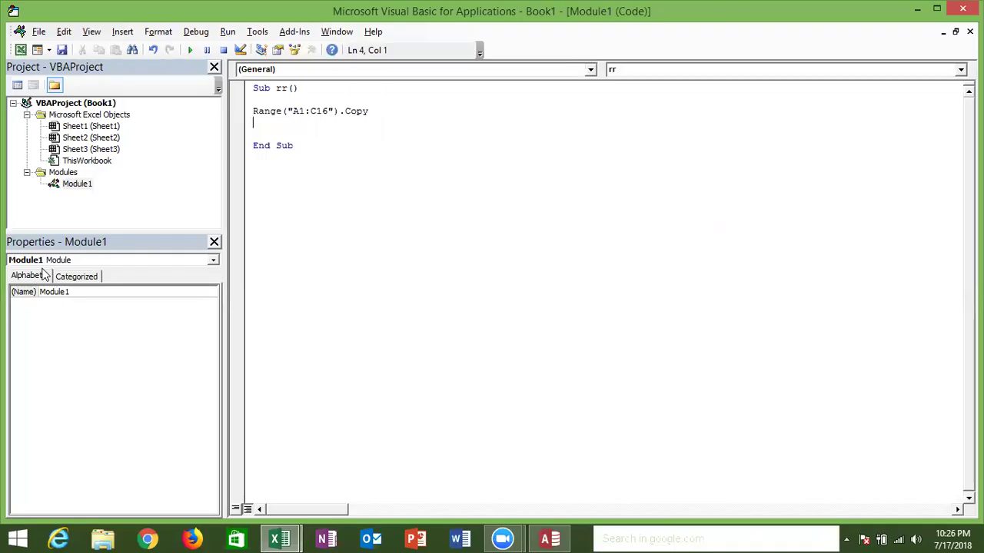
pyautogui.write('rang')
pyautogui.write('e')
pyautogui.write('("A6')
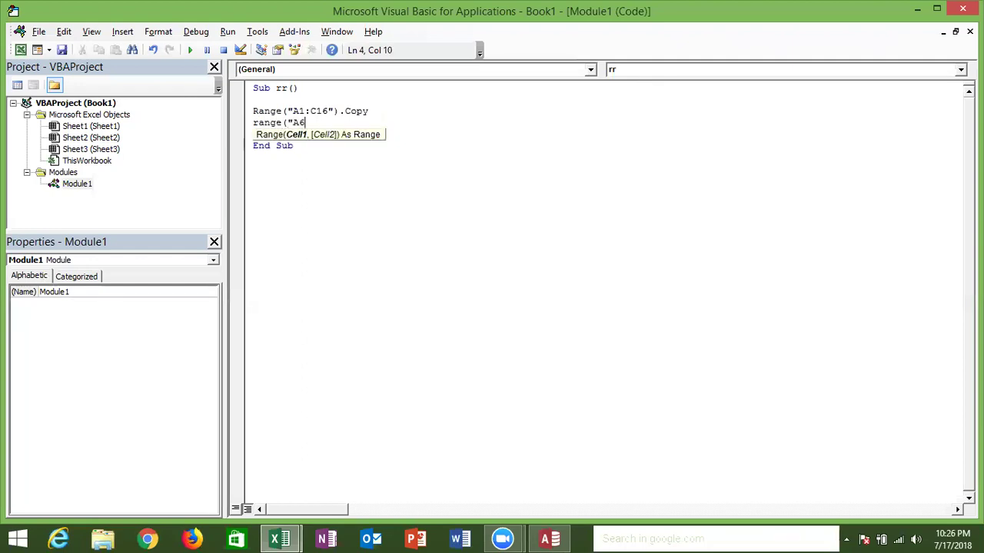
pyautogui.write('5000')
pyautogui.write('").')
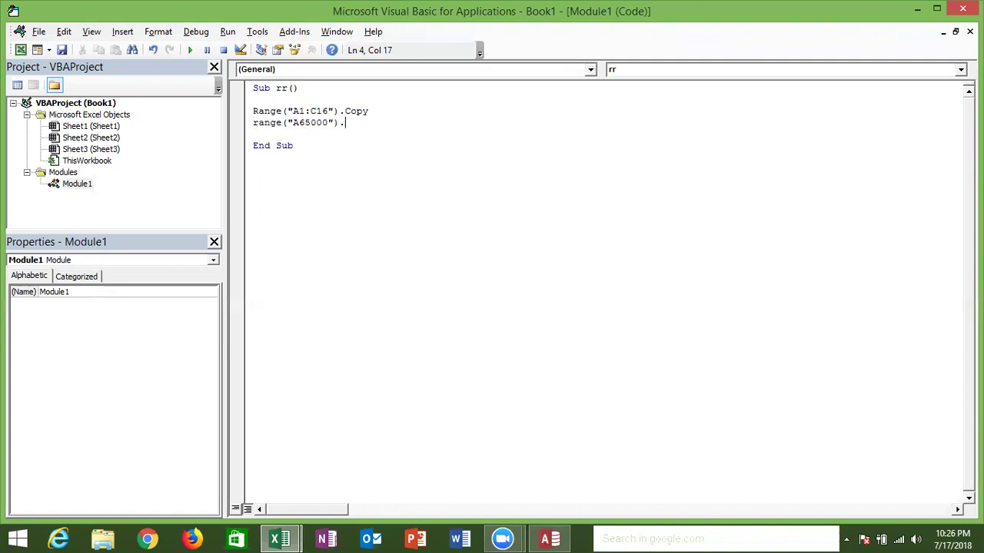
pyautogui.write('end')
pyautogui.press('Tab')
pyautogui.write('(')
pyautogui.write('xlu')
pyautogui.press('Tab')
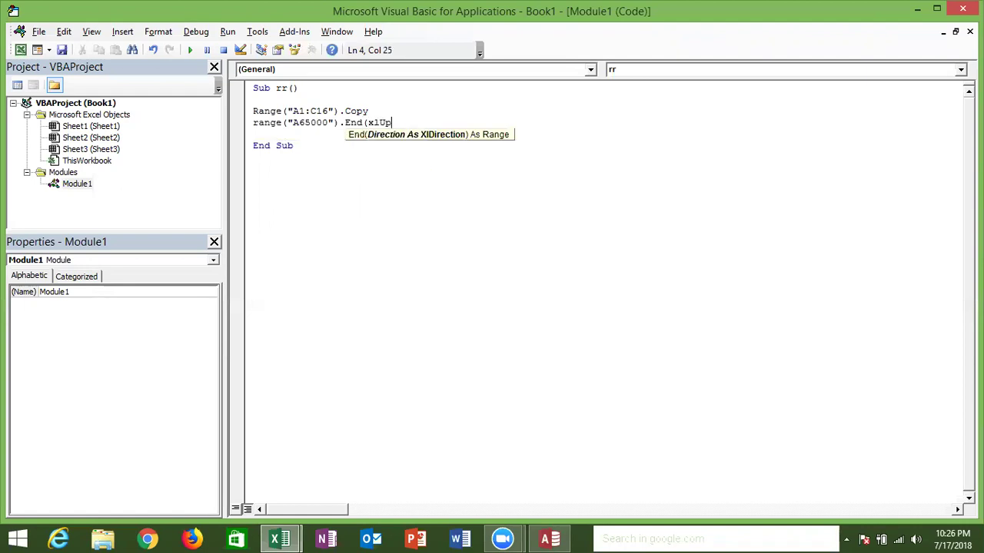
pyautogui.write(')')
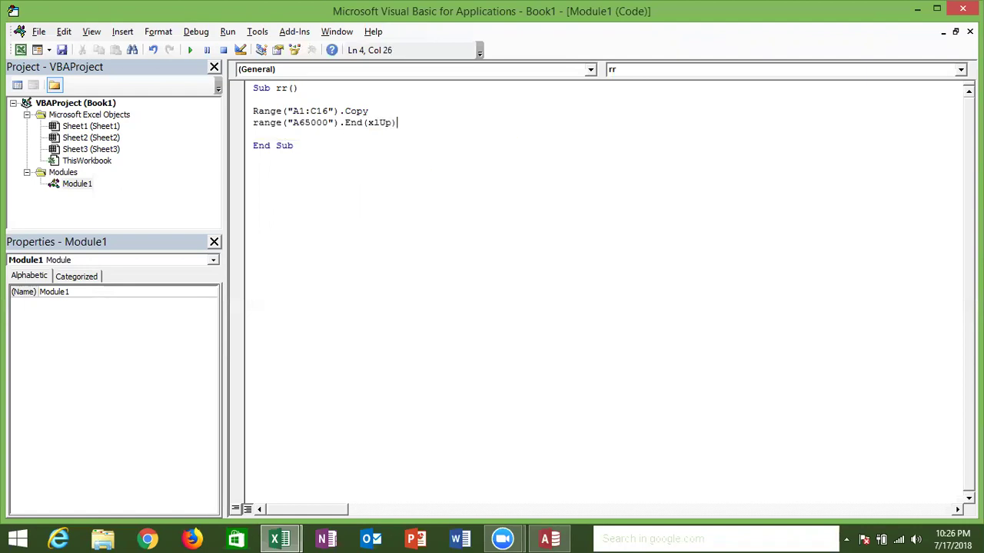
pyautogui.write('.of')
pyautogui.write(' (1,0')
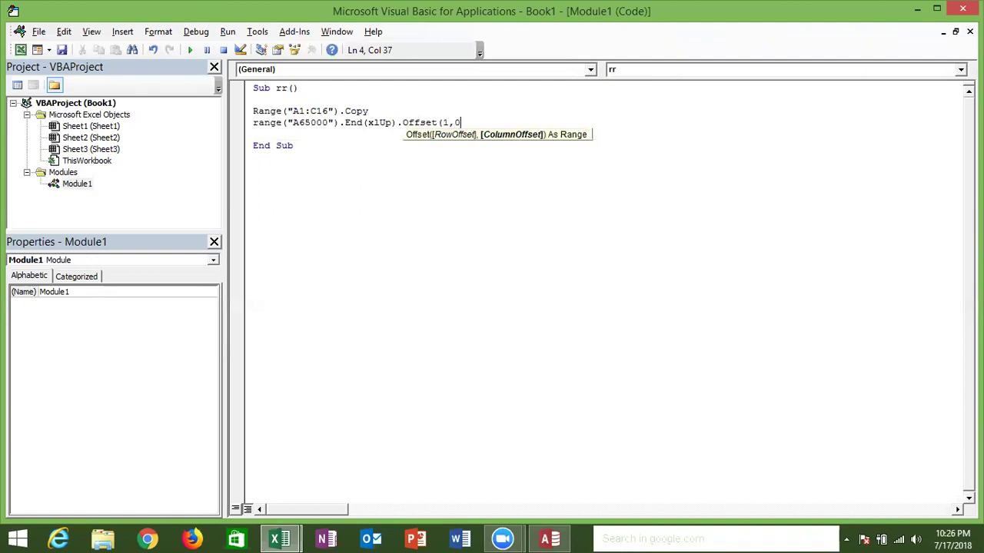
pyautogui.write(').')
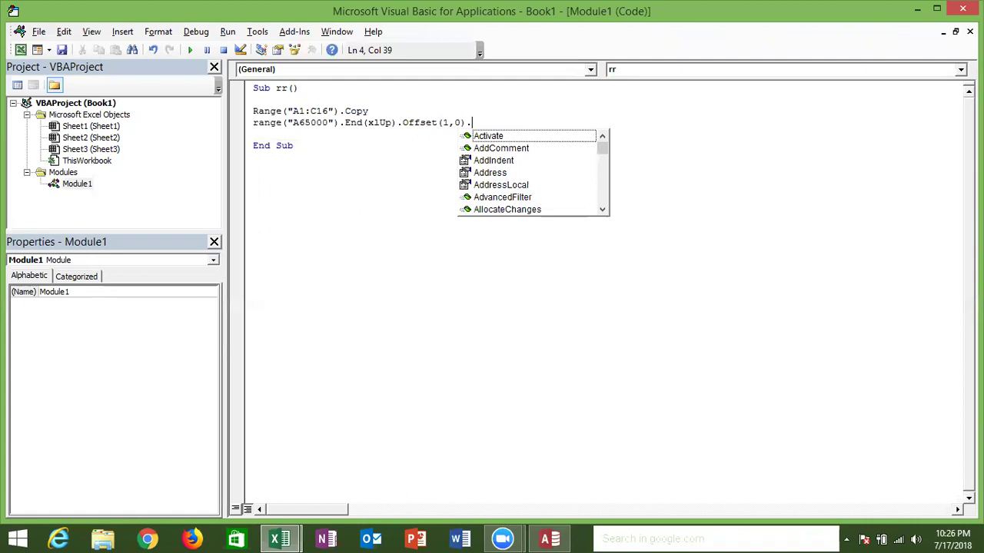
pyautogui.write('se')
pyautogui.press('Return')
# Add an ActiveSheet.Paste line, correcting the typos 'paiste' and 'activesheets'
pyautogui.write('active')
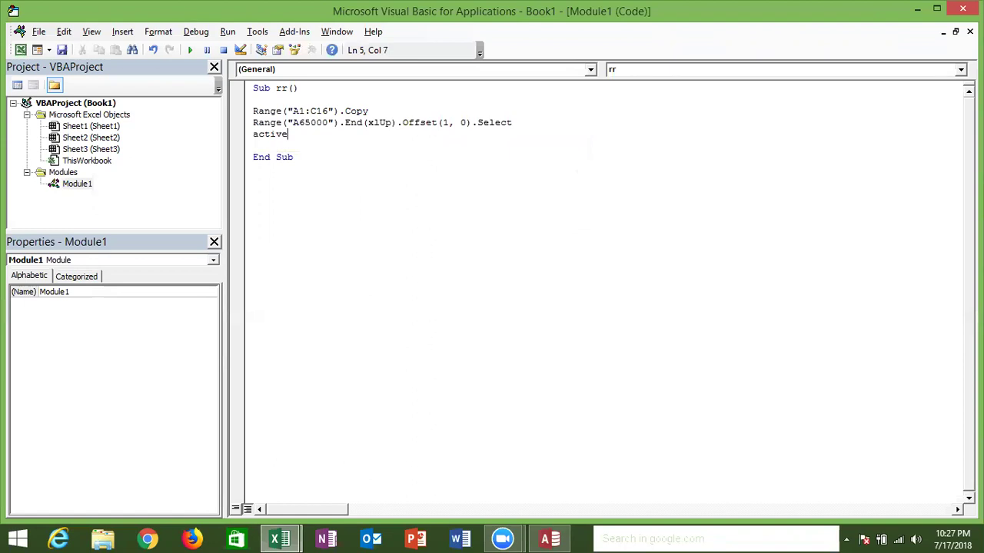
pyautogui.write('sheets.')
pyautogui.write('pai')
pyautogui.write('ste')
pyautogui.press('Return')
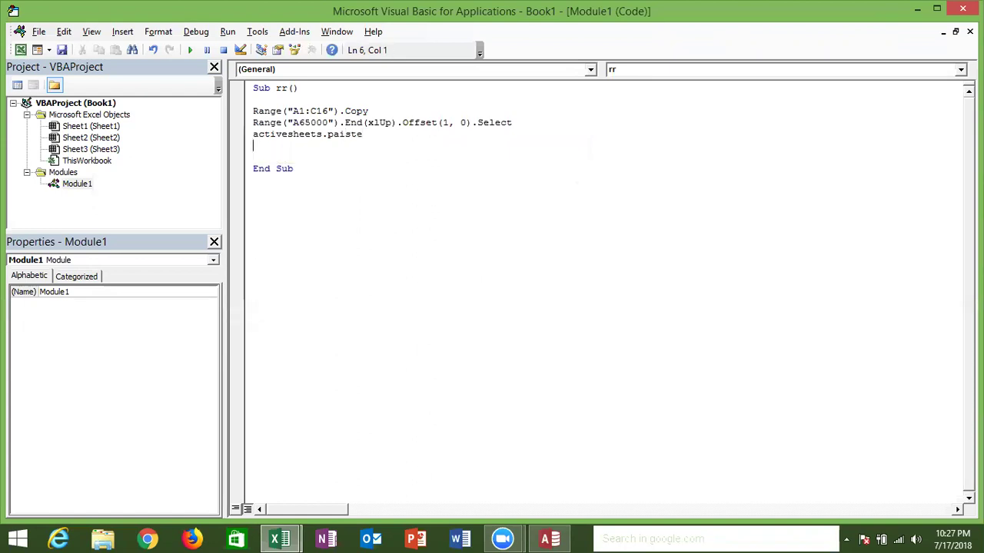
pyautogui.click(345, 134)
pyautogui.press('BackSpace')
pyautogui.click(346, 146)
pyautogui.click(323, 158)
pyautogui.click(322, 136)
pyautogui.press('BackSpace')
pyautogui.click(325, 148)
pyautogui.click(511, 122)
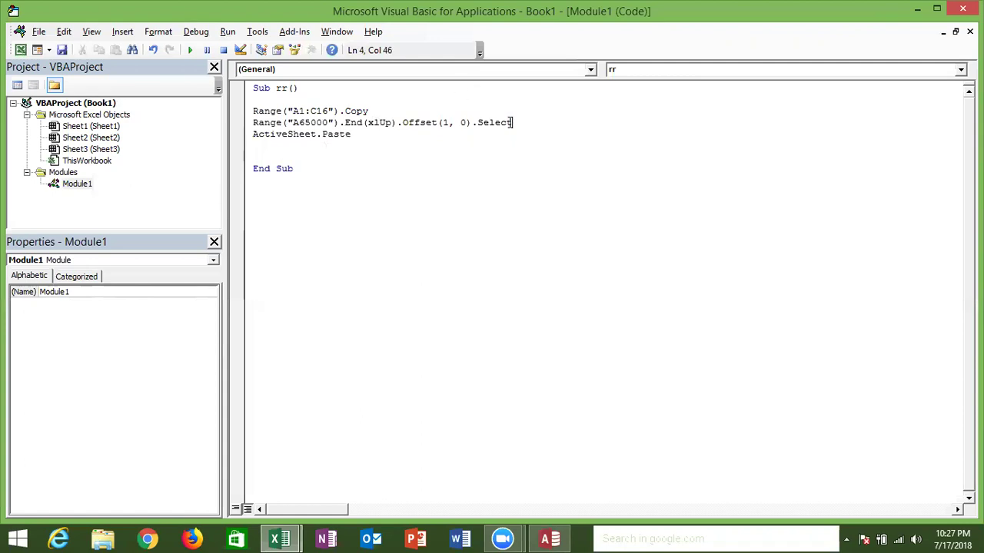
# Replace .Select with .PasteSpecial xlPasteAll and delete the ActiveSheet.Paste line
pyautogui.press('BackSpace')
pyautogui.press('BackSpace')
pyautogui.press('BackSpace')
pyautogui.press('BackSpace')
pyautogui.press('BackSpace')
pyautogui.press('BackSpace')
pyautogui.press('BackSpace')
pyautogui.write('.')
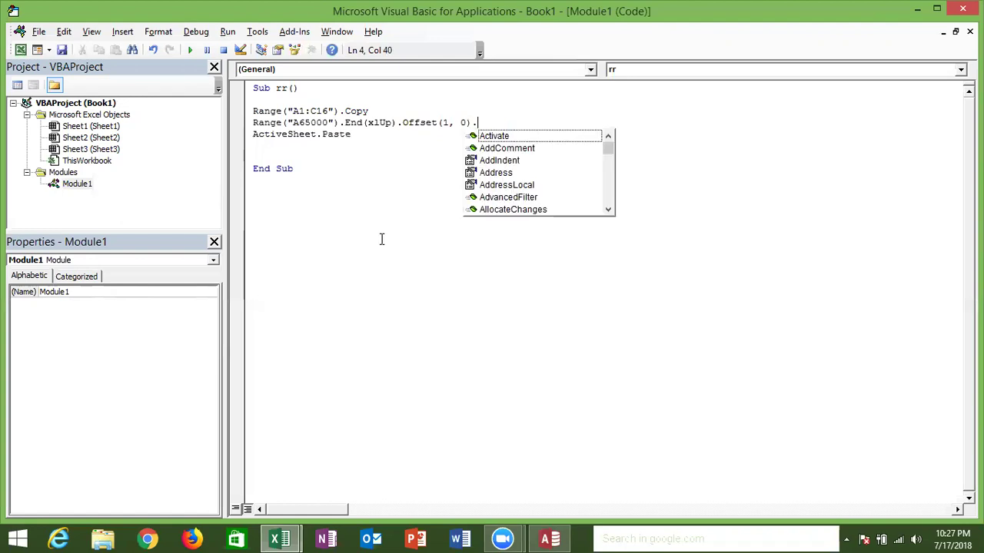
pyautogui.write('p')
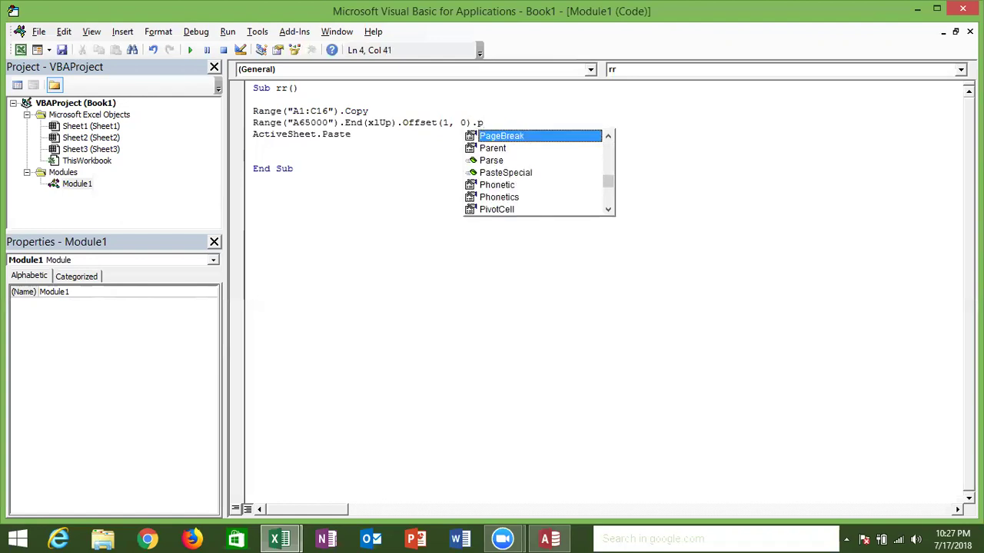
pyautogui.press('Down')
pyautogui.press('Down')
pyautogui.press('Down')
pyautogui.press('Tab')
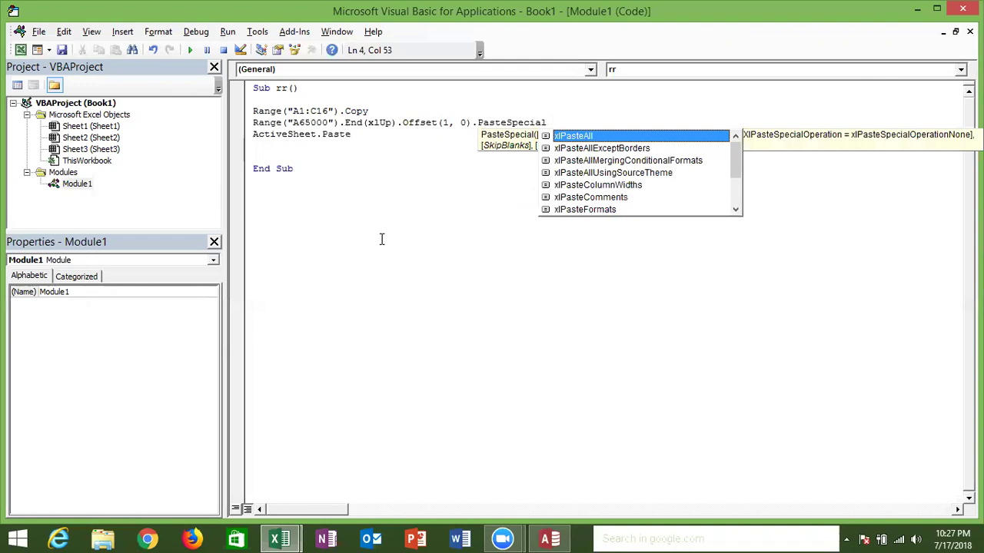
pyautogui.press('Tab')
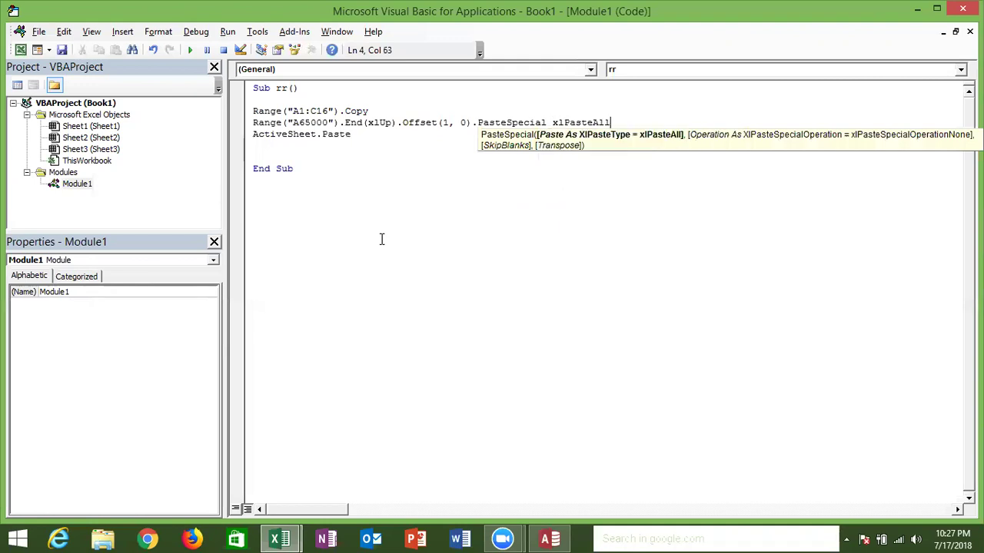
pyautogui.hotkey('ctrl', 'End')
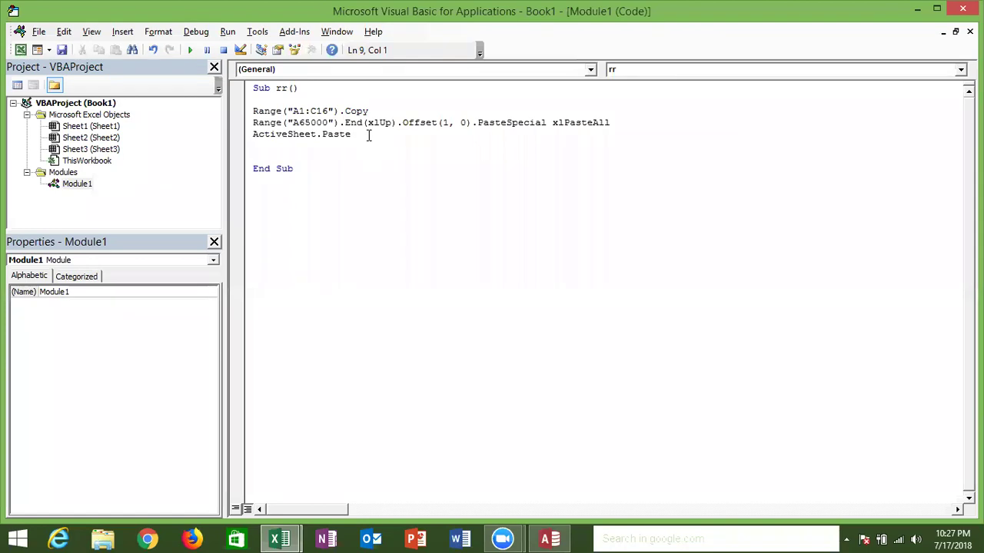
pyautogui.moveTo(362, 133); pyautogui.dragTo(249, 135)
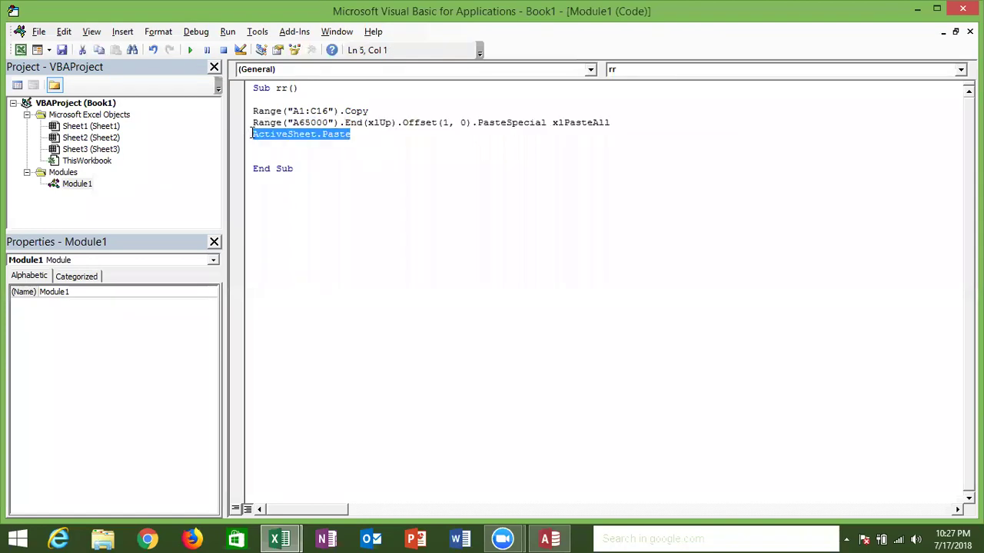
pyautogui.press('Delete')
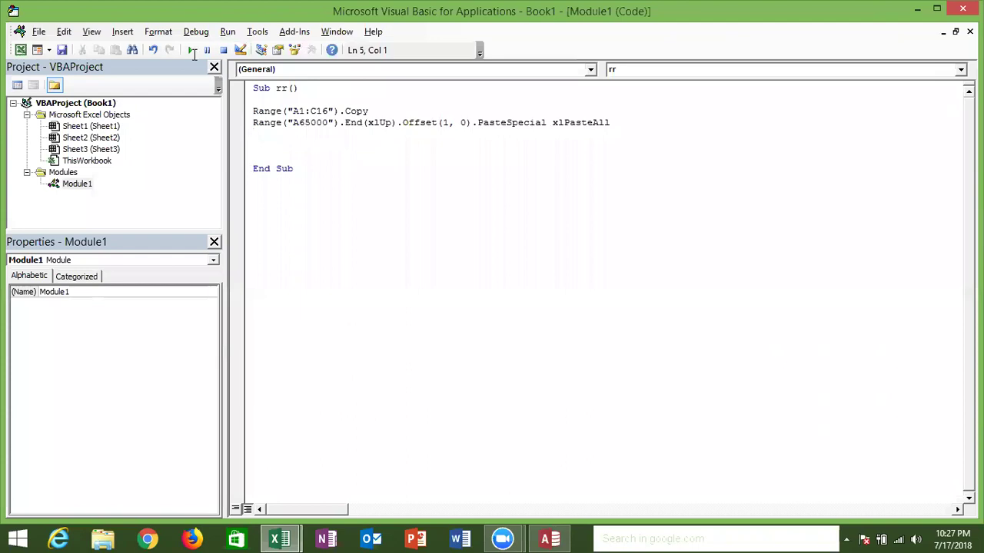
# Run the rr macro from View > Macros, pasting a table copy at A7:C12
pyautogui.hotkey('alt', 'F11')
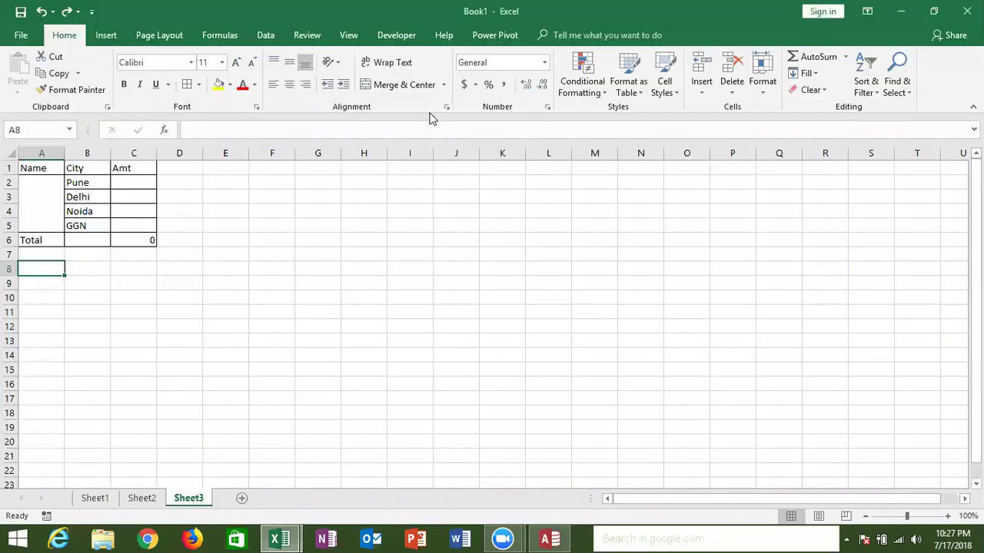
pyautogui.click(484, 34)
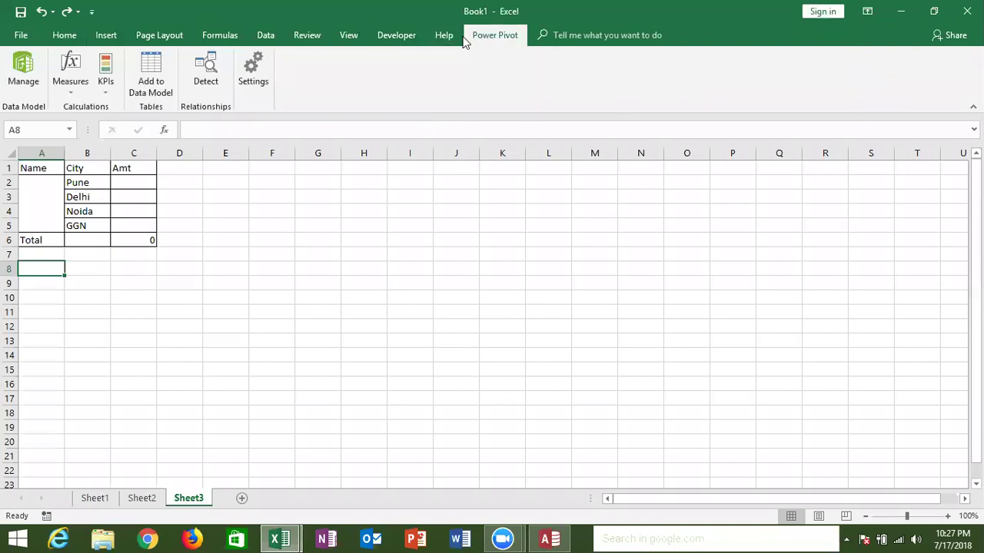
pyautogui.click(360, 33)
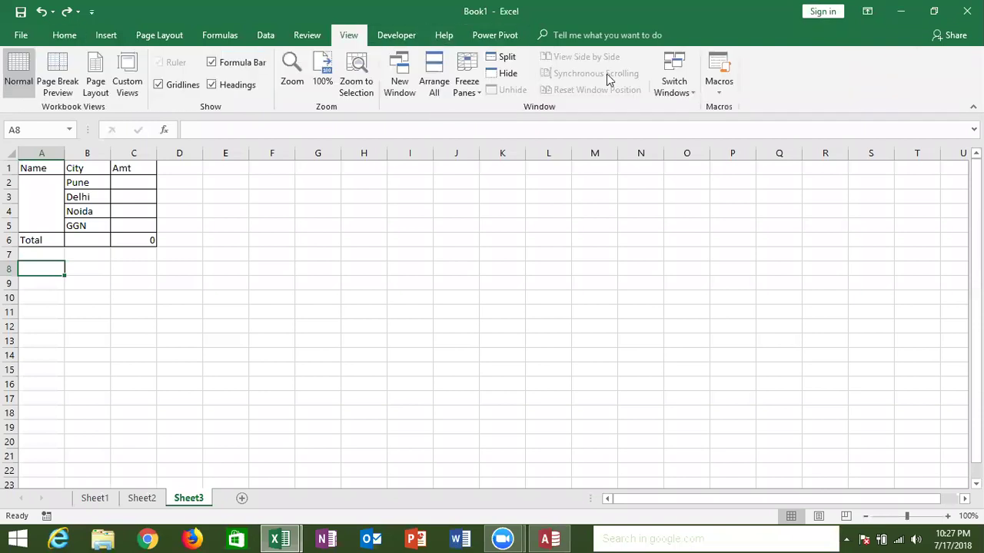
pyautogui.click(729, 98)
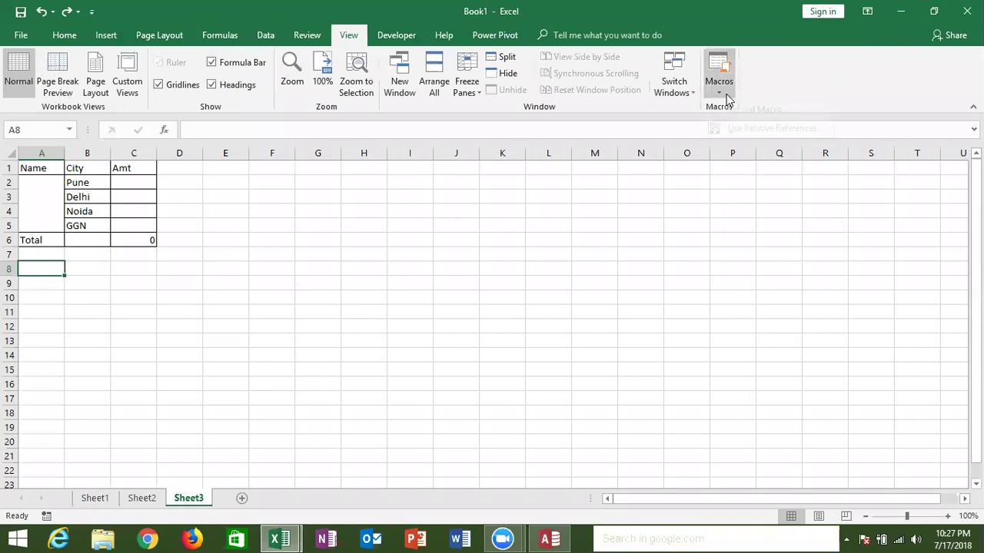
pyautogui.click(733, 104)
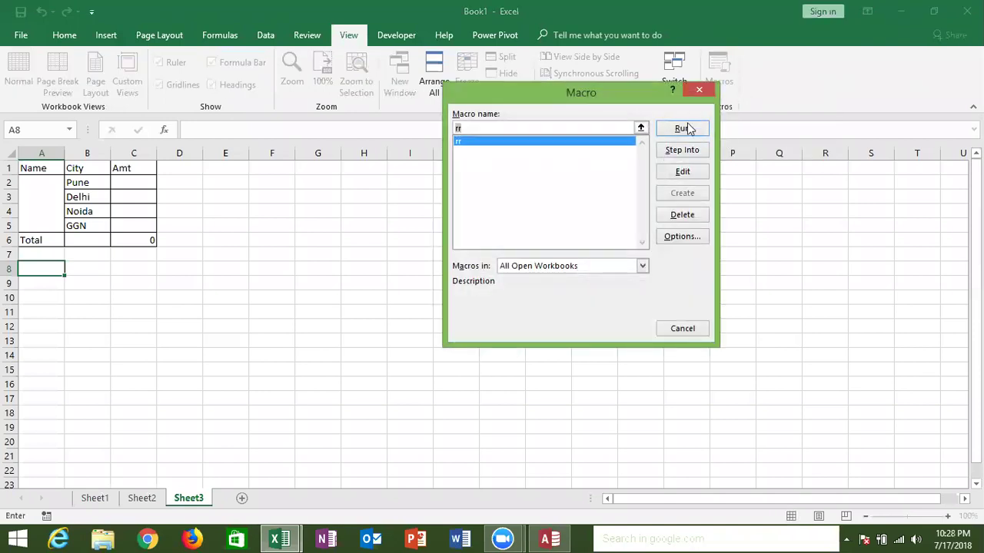
pyautogui.click(684, 128)
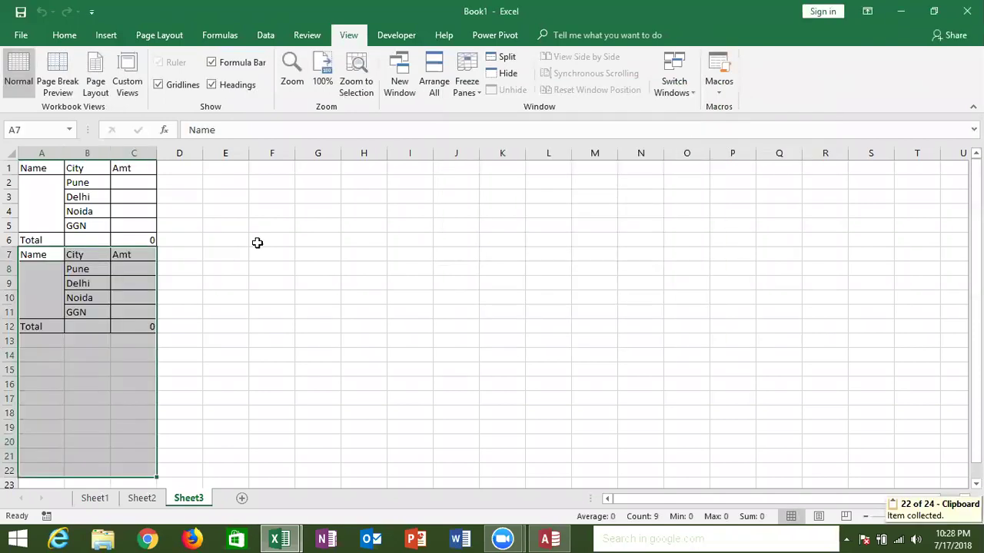
pyautogui.click(55, 253)
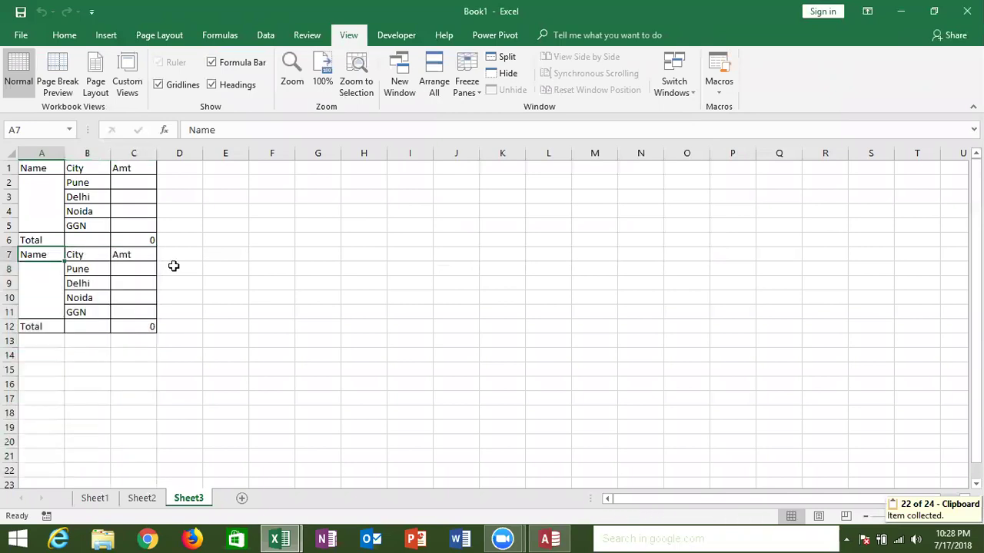
pyautogui.hotkey('alt', 'F11')
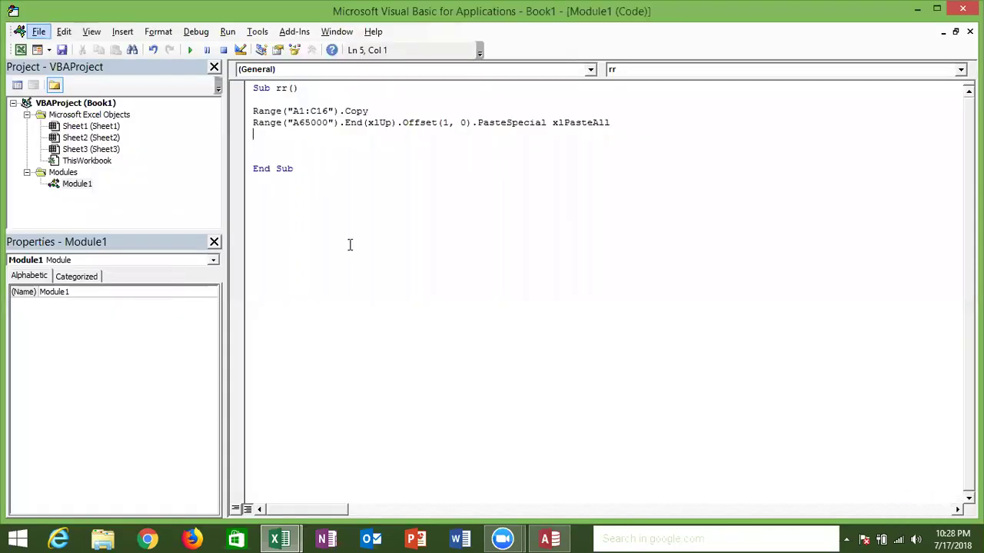
# Change the copied range to A1:C6 and the row offset to Offset(2, 0)
pyautogui.hotkey('alt', 'F11')
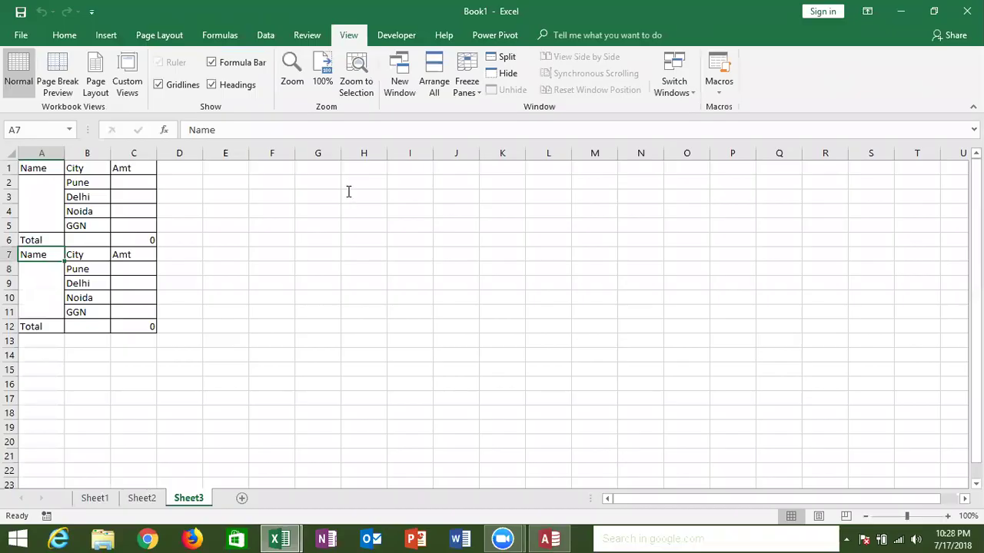
pyautogui.hotkey('alt', 'F11')
pyautogui.click(324, 113)
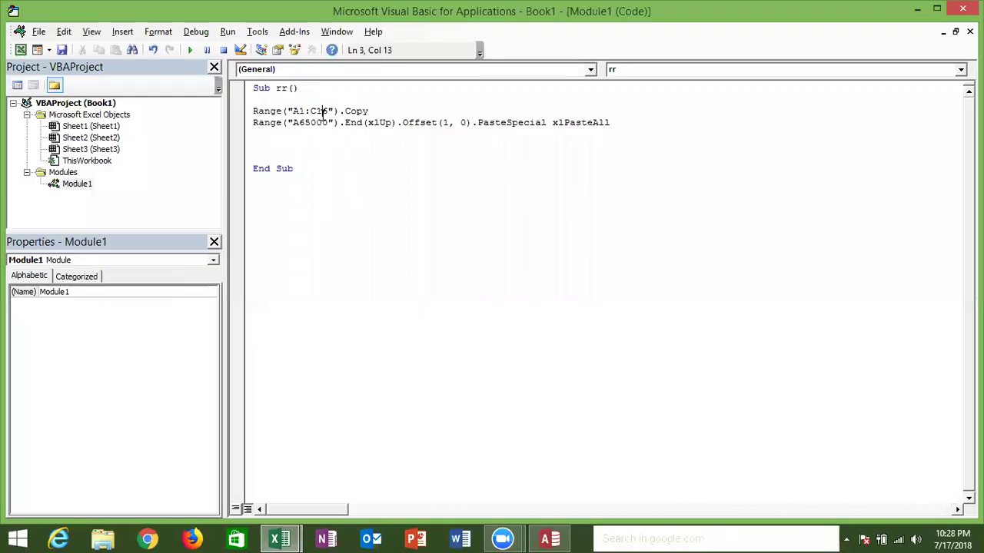
pyautogui.press('BackSpace')
pyautogui.click(337, 150)
pyautogui.hotkey('alt', 'F11')
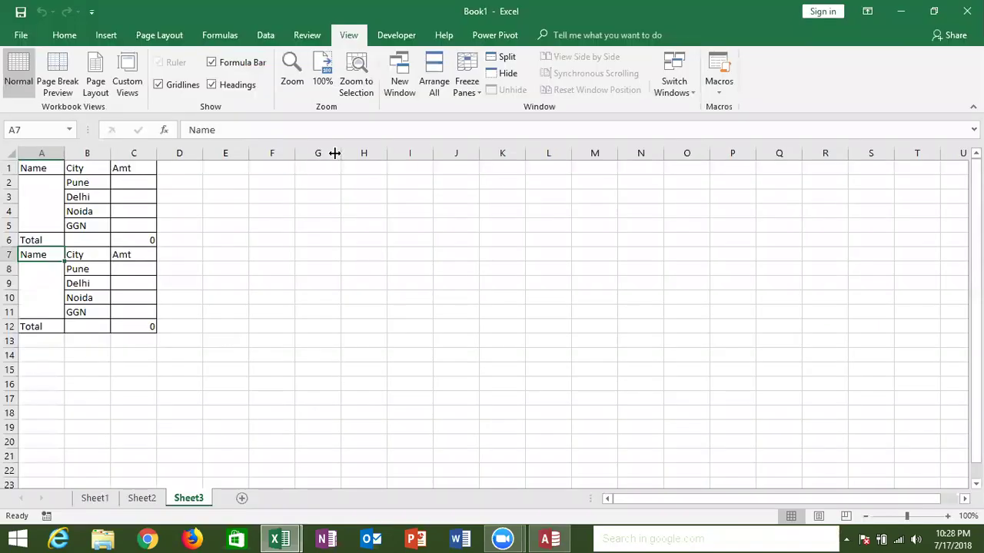
pyautogui.hotkey('alt', 'F11')
pyautogui.click(450, 123)
pyautogui.press('BackSpace')
pyautogui.write('2')
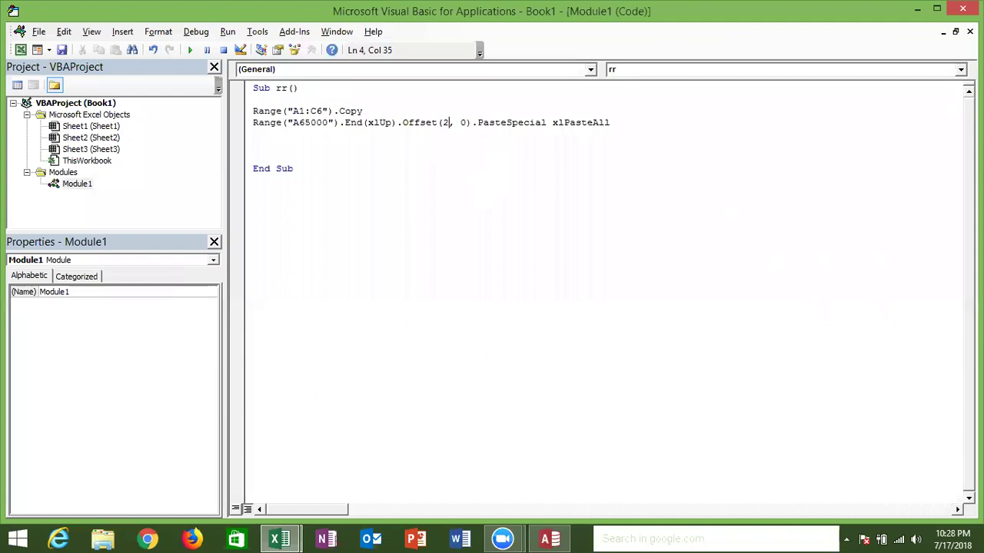
# Delete the earlier pasted rows 7–12 and rerun the rr macro to check the result
pyautogui.hotkey('alt', 'F11')
pyautogui.moveTo(9, 261); pyautogui.dragTo(10, 324)
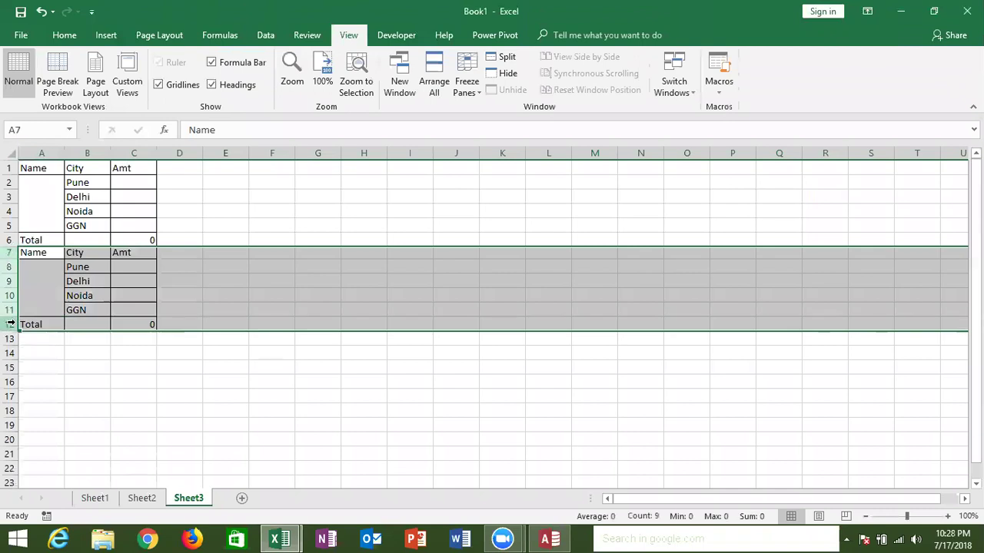
pyautogui.hotkey('ctrl', '-')
pyautogui.click(91, 217)
pyautogui.hotkey('alt', 'Tab')
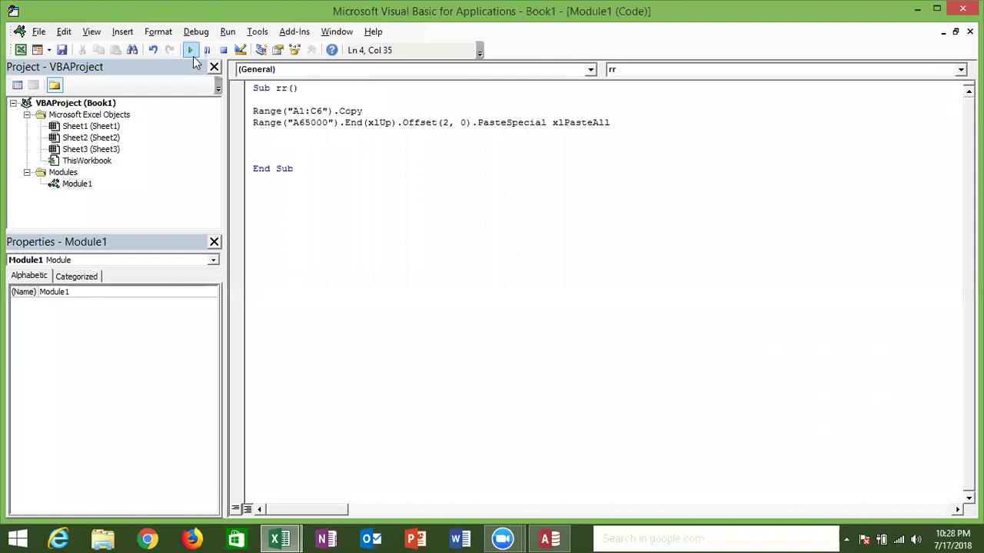
pyautogui.click(189, 50)
pyautogui.hotkey('alt', 'Tab')
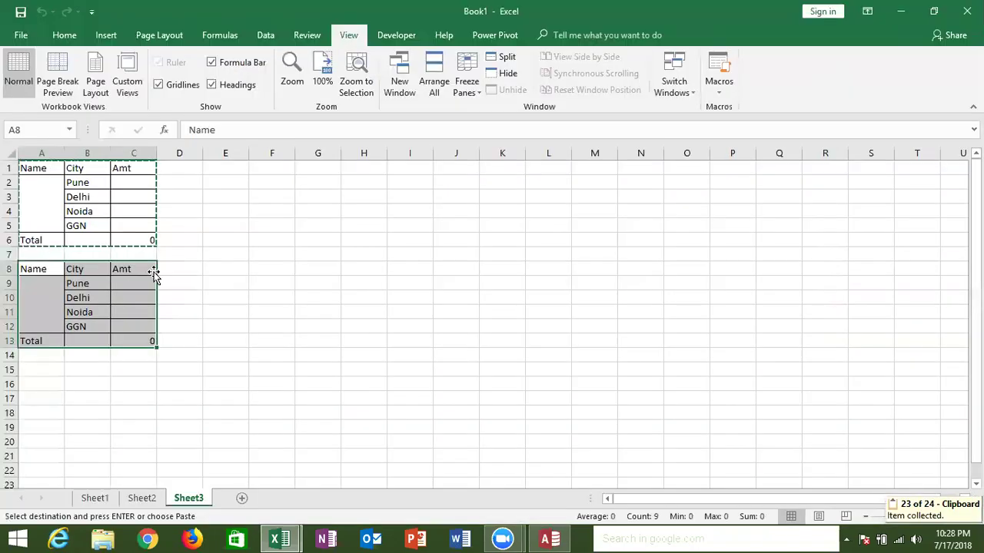
pyautogui.press('Escape')
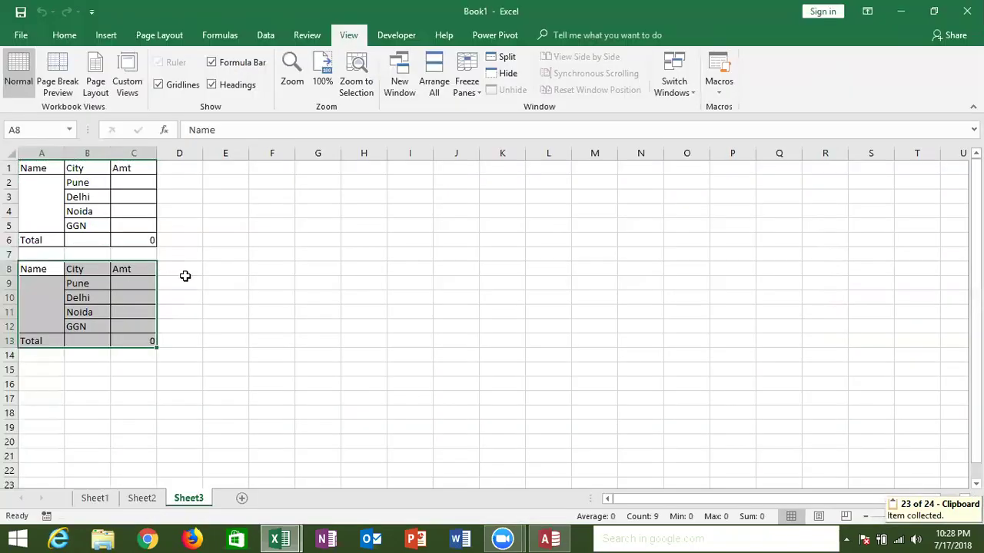
pyautogui.hotkey('alt', 'Tab')
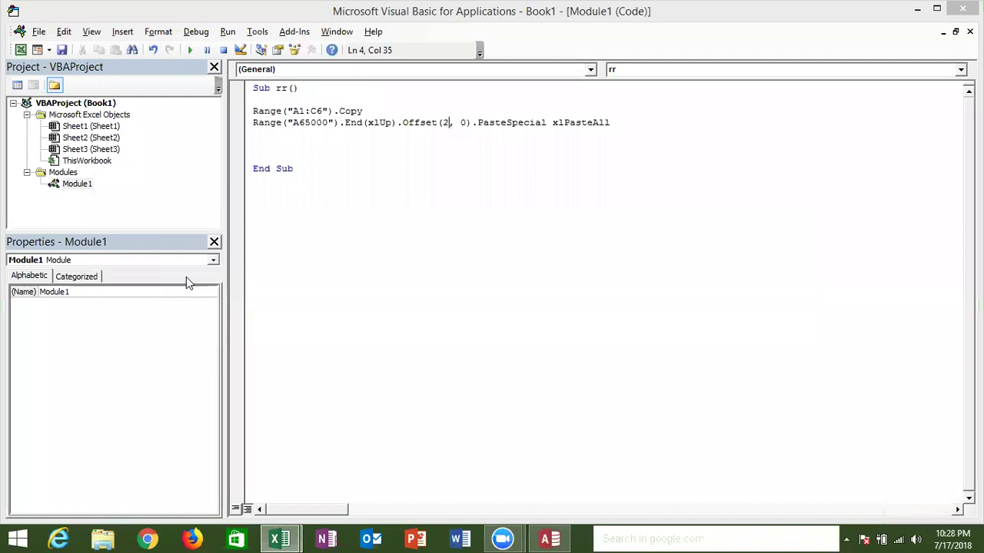
# Copy the two Range copy-paste lines and paste them four more times below the originals
pyautogui.press('Up')
pyautogui.press('Left')
pyautogui.press('Home')
pyautogui.hotkey('ctrl', 'End')
pyautogui.press('Down')
pyautogui.hotkey('shift', 'Down')
pyautogui.hotkey('shift', 'Down')
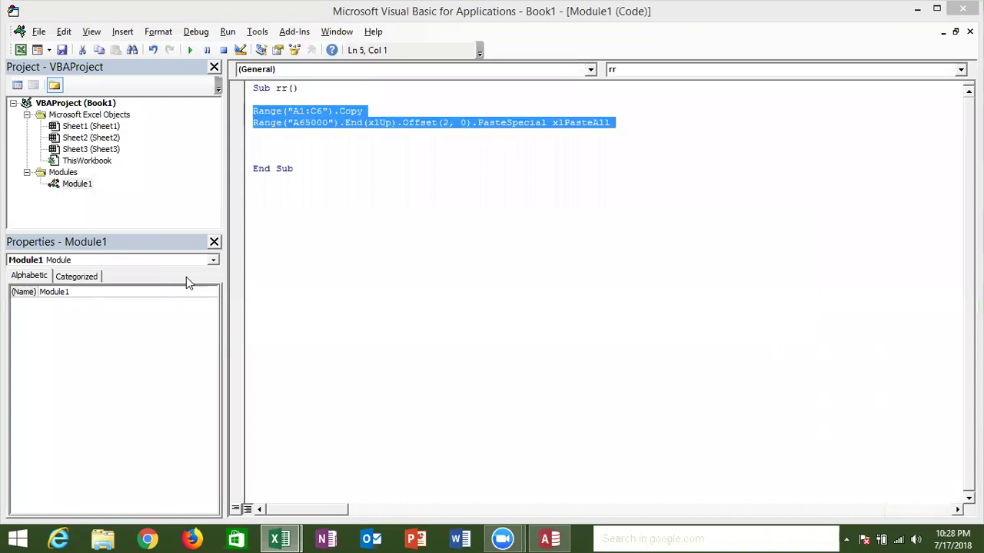
pyautogui.hotkey('ctrl', 'c')
pyautogui.press('Down')
pyautogui.hotkey('ctrl', 'v')
pyautogui.press('Return')
pyautogui.hotkey('ctrl', 'v')
pyautogui.press('Return')
pyautogui.hotkey('ctrl', 'v')
pyautogui.press('Return')
pyautogui.hotkey('ctrl', 'v')
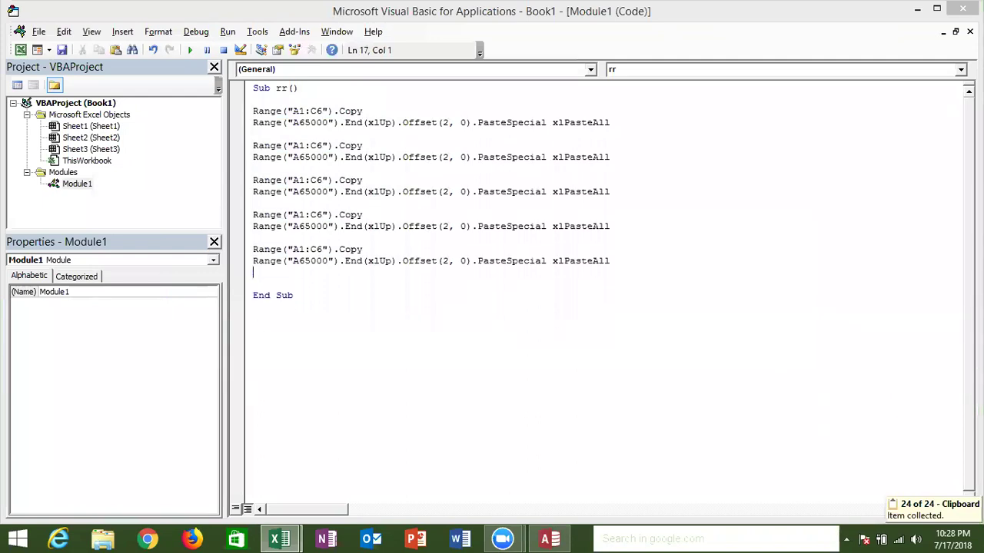
# Run the rr macro and check the five pasted table copies on the worksheet
pyautogui.hotkey('alt', 'F11')
pyautogui.hotkey('alt', 'F11')
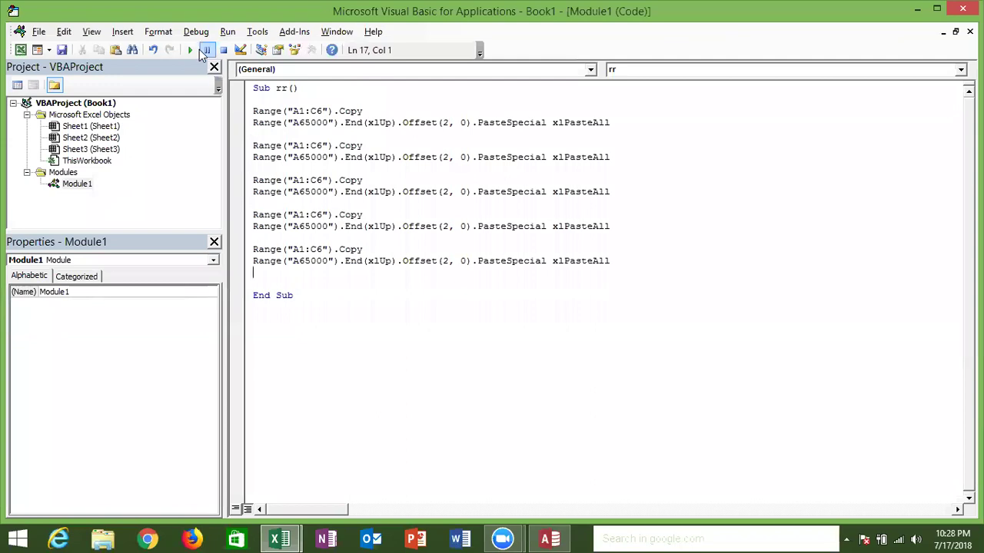
pyautogui.click(190, 51)
pyautogui.click(326, 193)
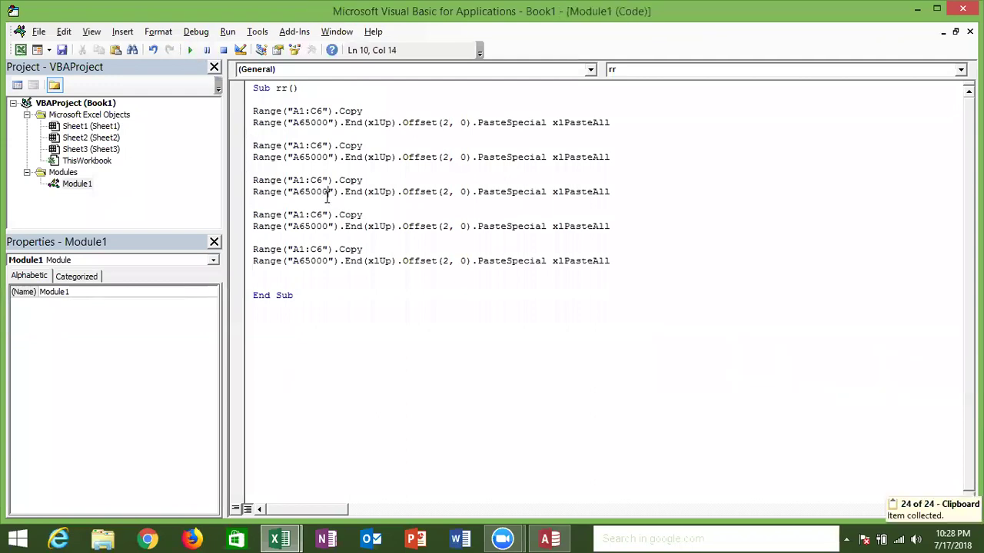
pyautogui.hotkey('alt', 'F11')
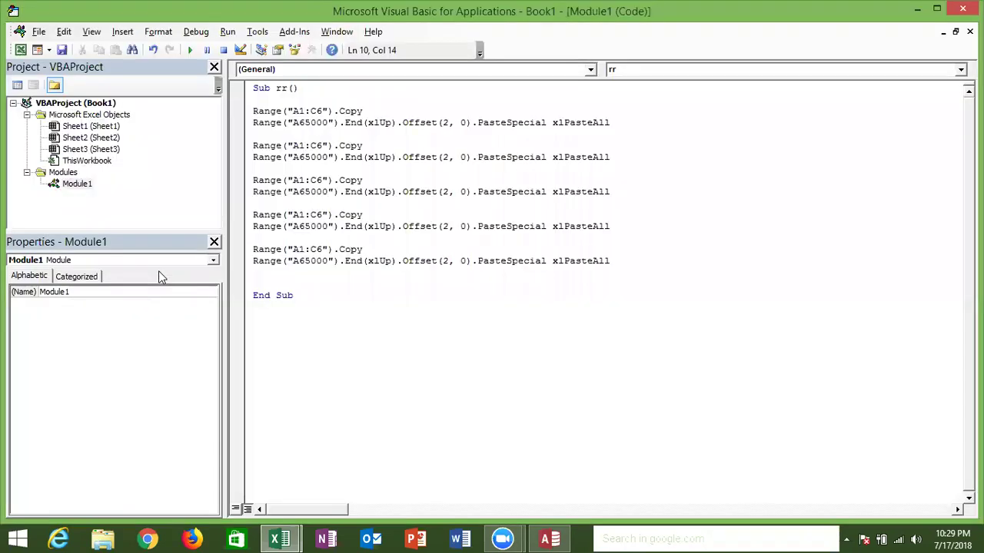
# Delete the four duplicate pairs and enclose the remaining pair between For i = 1 To 5 and Next i
pyautogui.moveTo(254, 146); pyautogui.dragTo(620, 267)
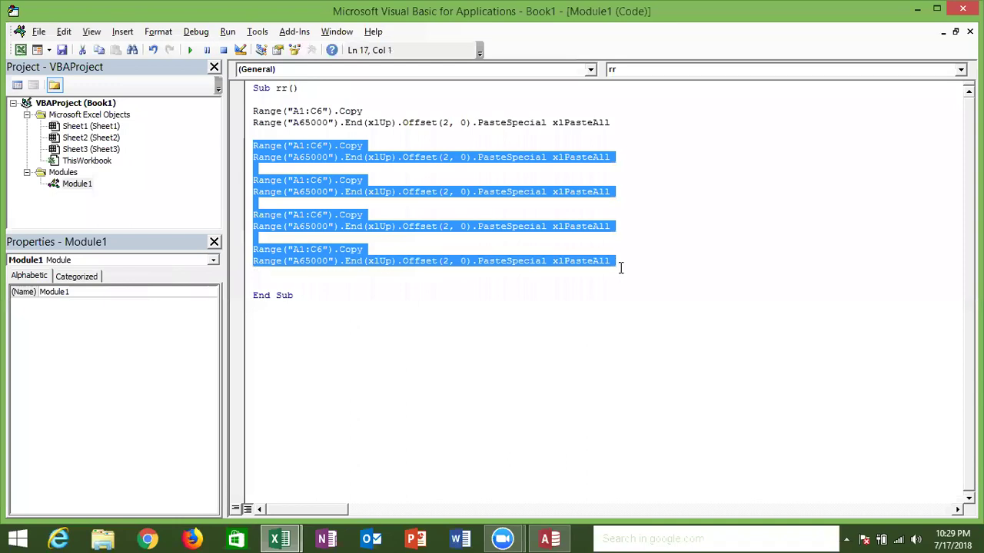
pyautogui.press('Delete')
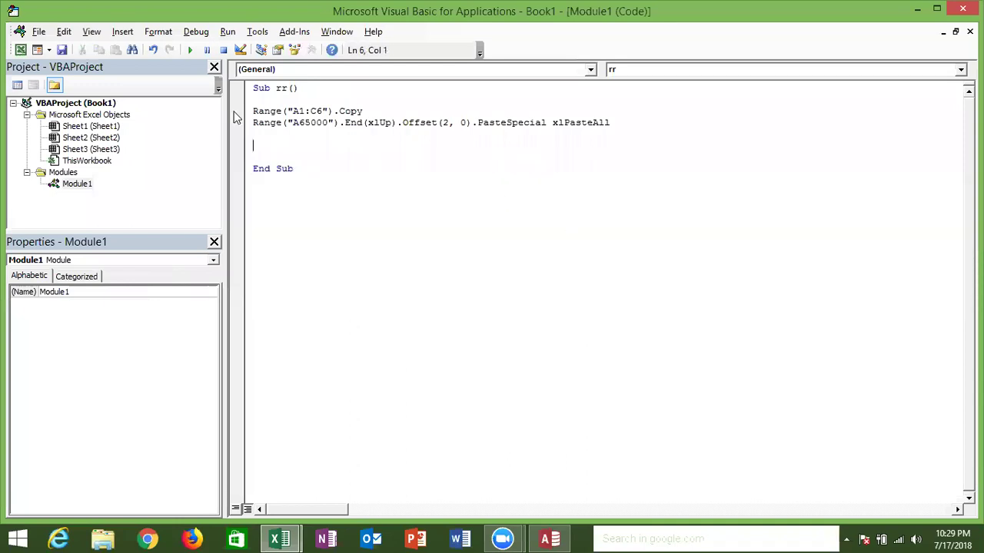
pyautogui.click(253, 111)
pyautogui.press('Return')
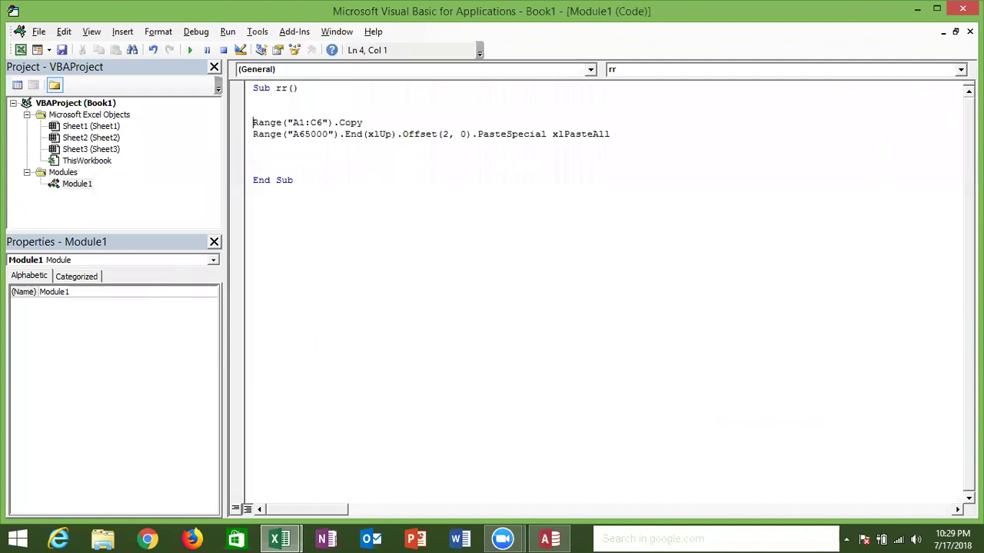
pyautogui.write('for ')
pyautogui.write('i = ')
pyautogui.write('1 to ')
pyautogui.write('5')
pyautogui.click(271, 141)
pyautogui.write('next i')
pyautogui.click(311, 158)
pyautogui.moveTo(289, 145)
pyautogui.mouseDown()
pyautogui.moveTo(252, 145)
pyautogui.moveTo(358, 134)
pyautogui.mouseUp()
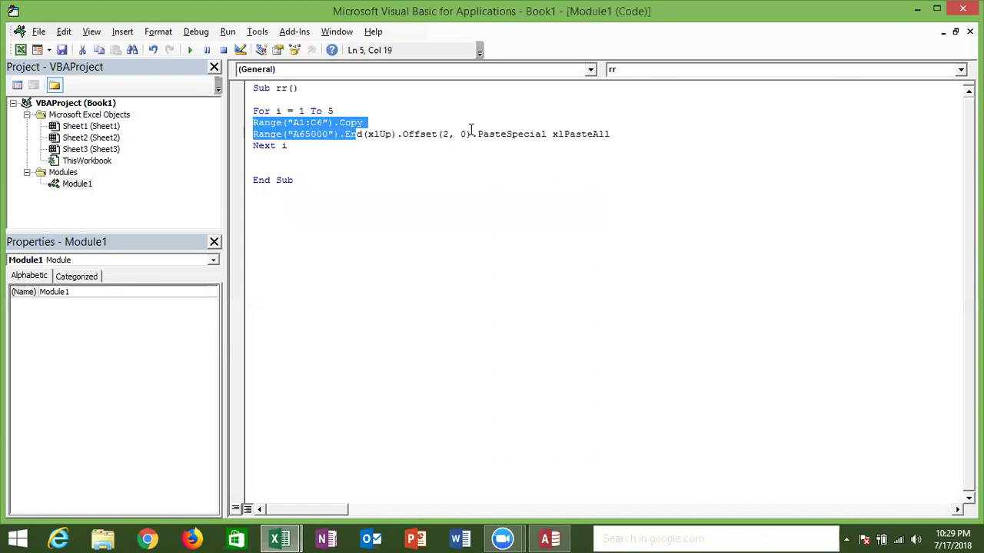
pyautogui.moveTo(471, 129); pyautogui.dragTo(611, 137)
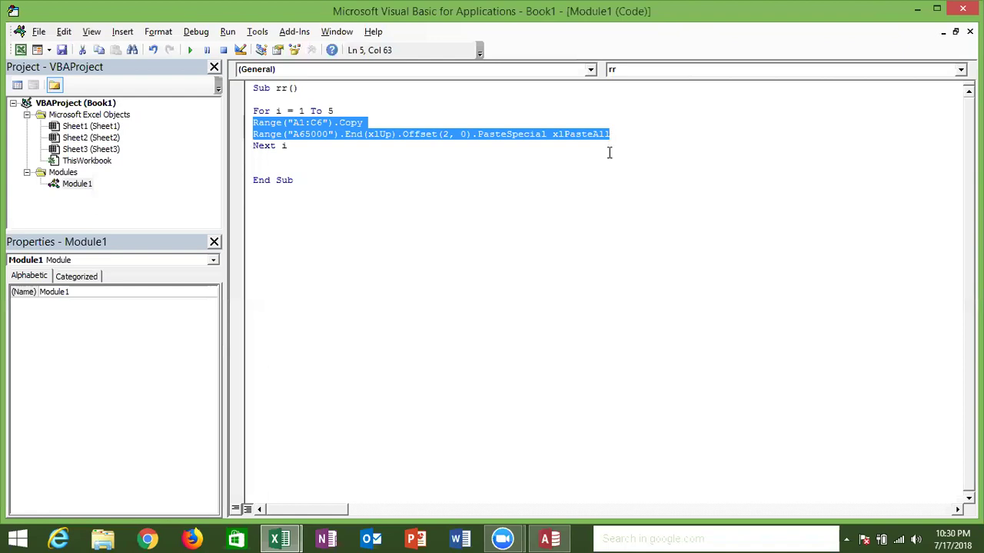
pyautogui.click(330, 142)
# Run the For-loop rr macro, delete its five pasted copies from Sheet3, and return to the editor
pyautogui.click(293, 164)
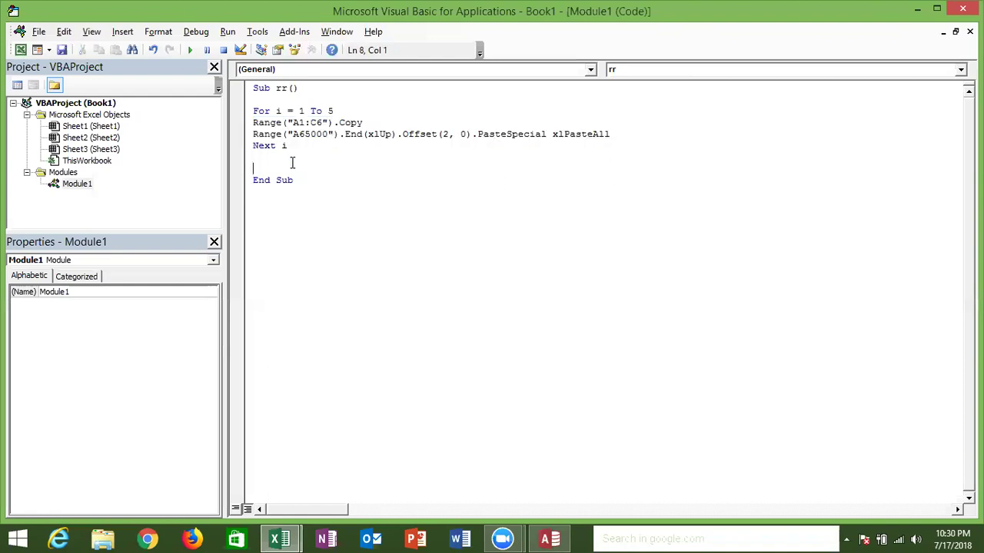
pyautogui.click(190, 50)
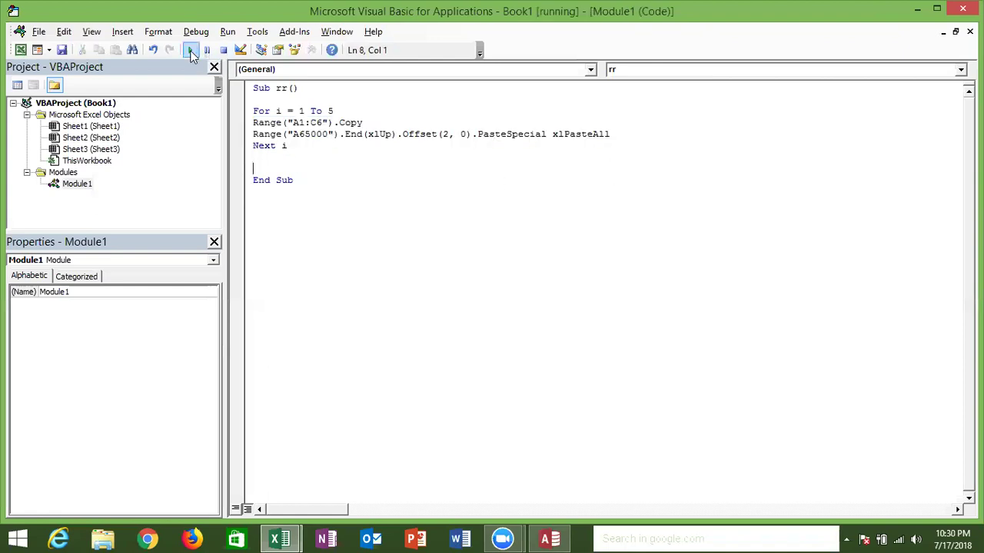
pyautogui.hotkey('alt', 'F11')
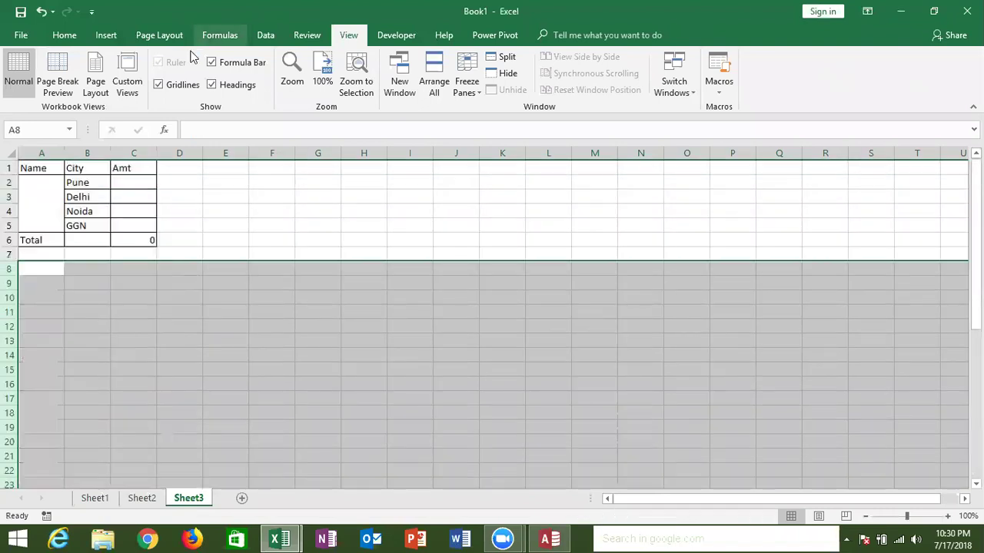
pyautogui.click(193, 182)
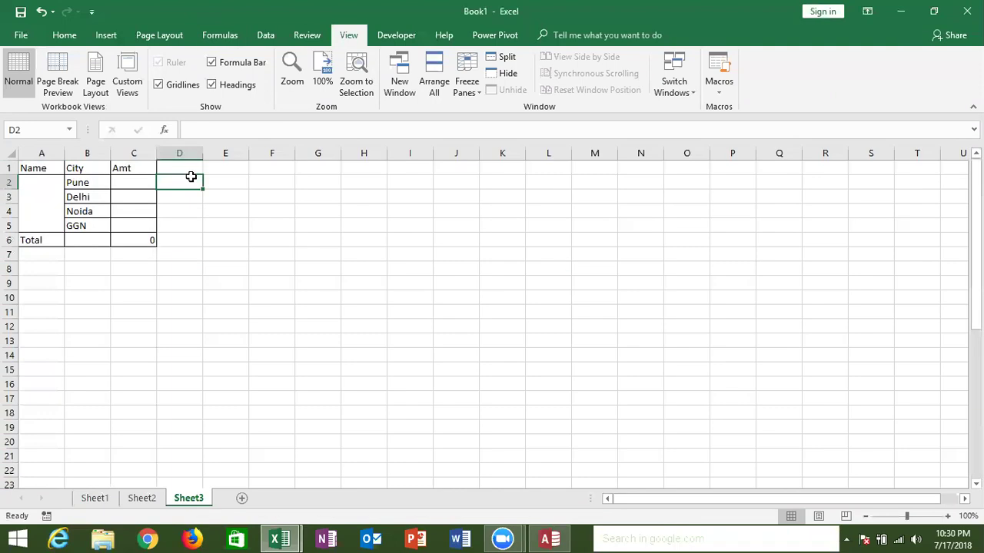
pyautogui.moveTo(279, 539)
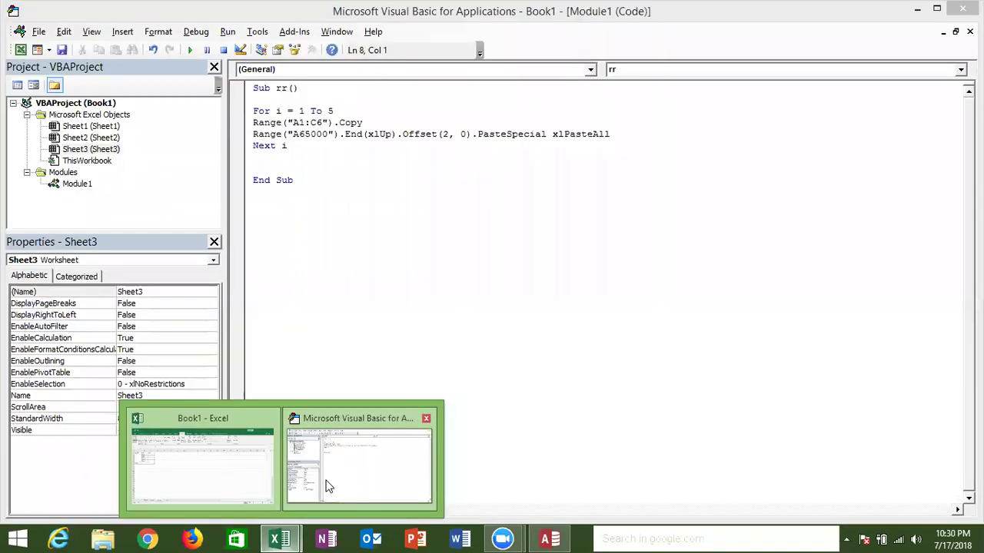
pyautogui.click(327, 482)
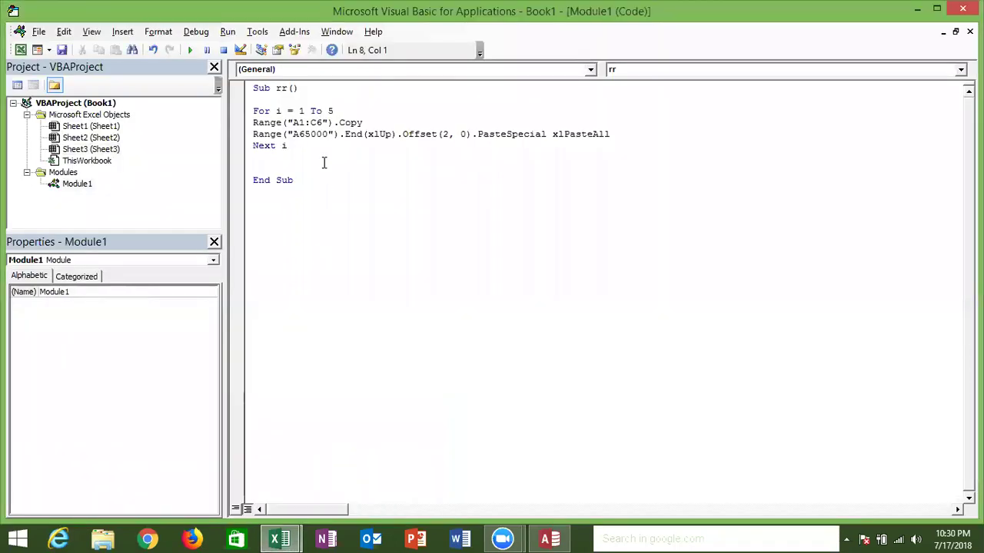
# Review the For, copy and Next i lines, then add blank lines above End Sub in rr
pyautogui.press('Return')
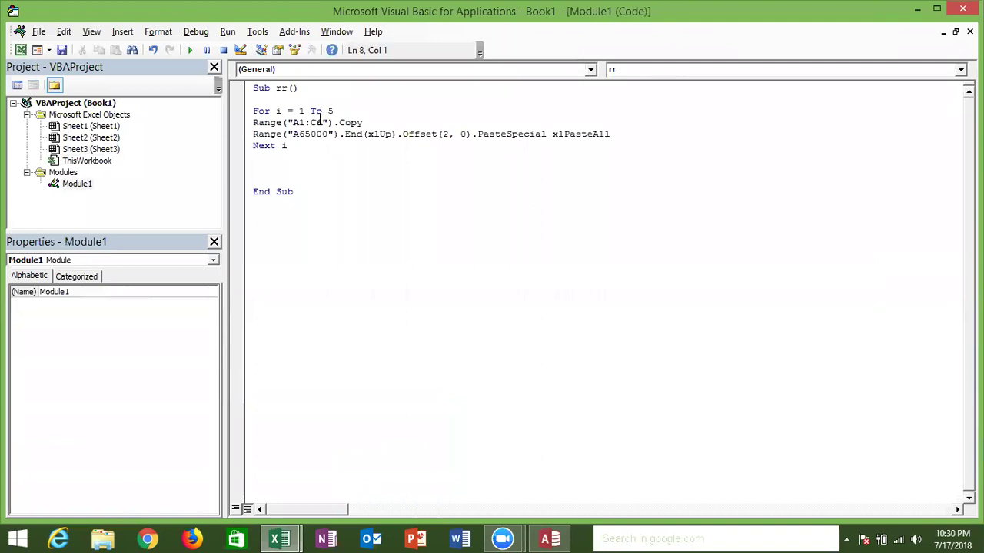
pyautogui.click(270, 113)
pyautogui.click(265, 146)
pyautogui.doubleClick(265, 145)
pyautogui.click(262, 167)
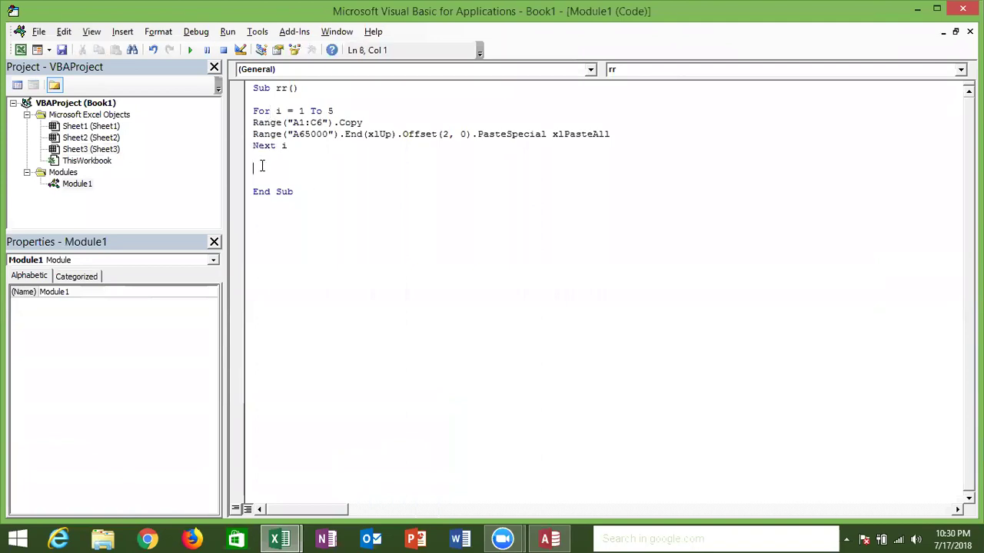
pyautogui.click(255, 123)
pyautogui.click(240, 127)
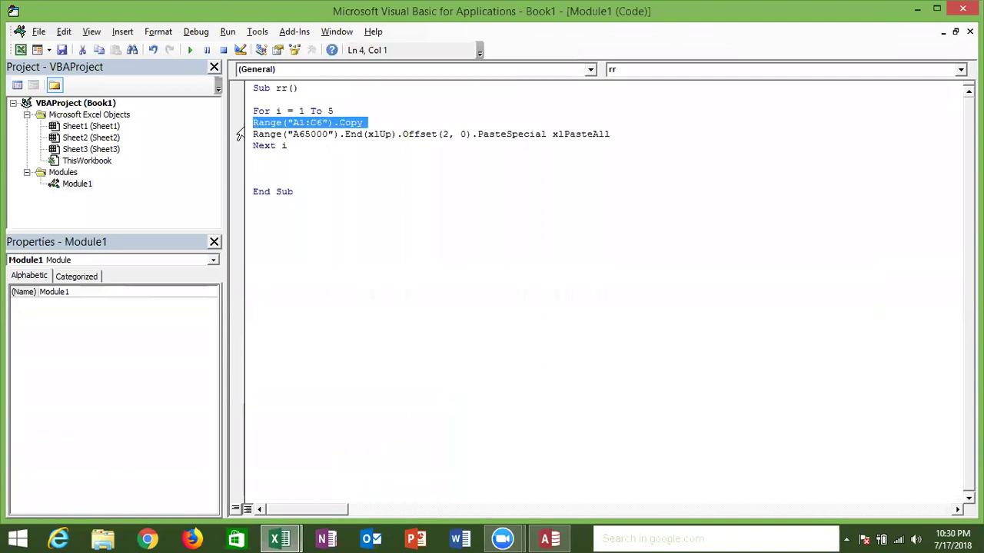
pyautogui.doubleClick(313, 147)
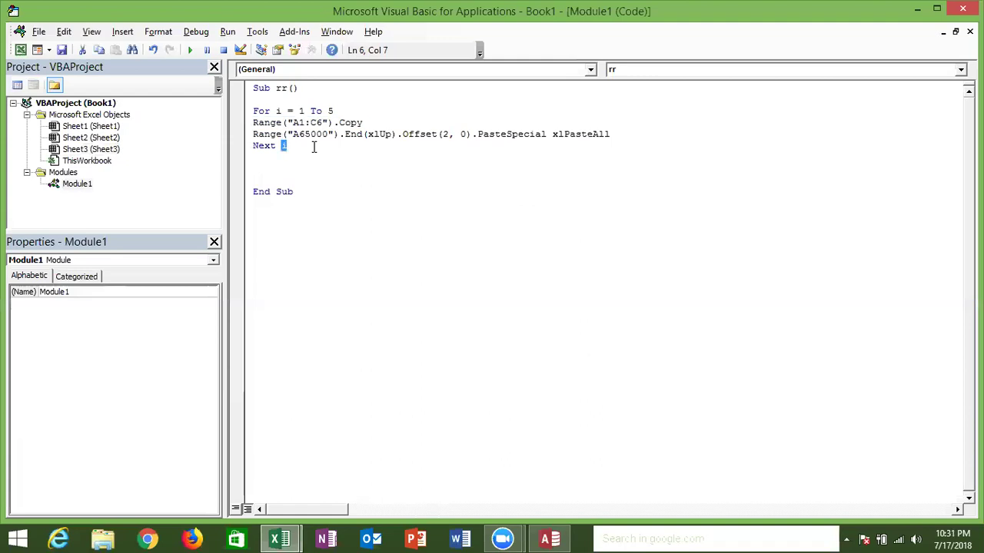
pyautogui.click(270, 169)
pyautogui.press('Return')
pyautogui.press('Return')
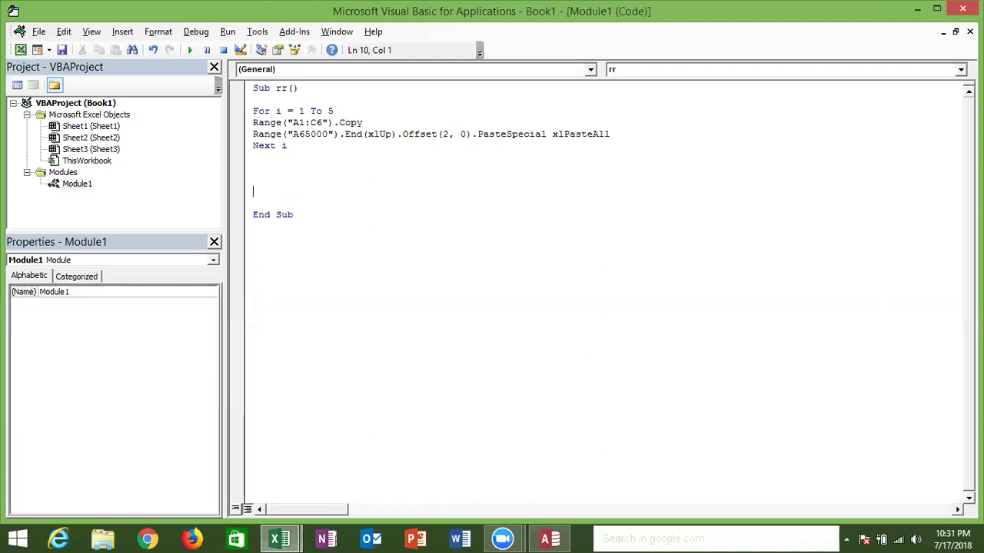
# Add MsgBox "Copy Complete" after the Next i line of the rr macro
pyautogui.doubleClick(330, 110)
pyautogui.click(269, 158)
pyautogui.click(263, 164)
pyautogui.write('msgbox ')
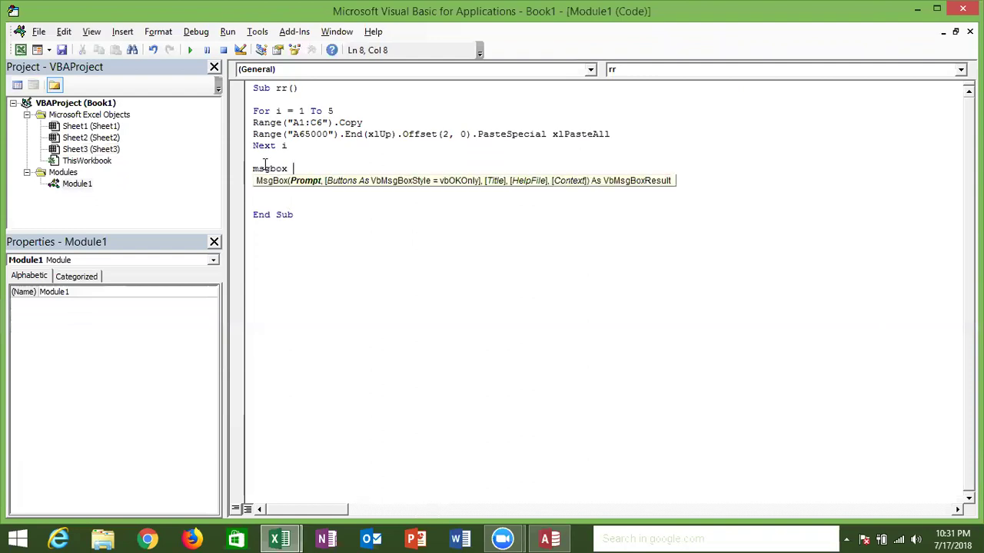
pyautogui.write('"Copy')
pyautogui.write('Complete"')
pyautogui.click(336, 199)
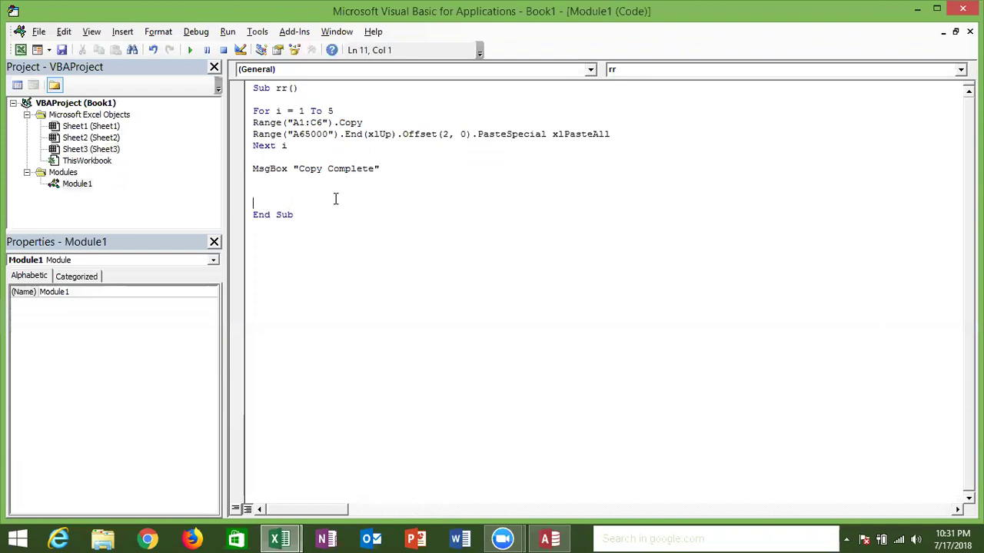
pyautogui.doubleClick(261, 167)
pyautogui.click(252, 146)
pyautogui.press('Return')
pyautogui.press('Up')
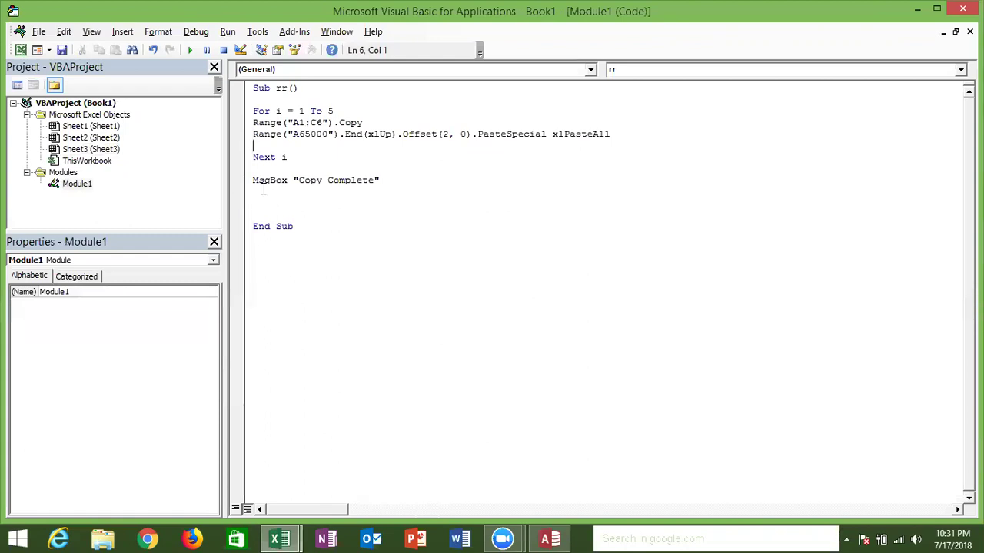
pyautogui.doubleClick(263, 186)
pyautogui.click(270, 214)
# On Sheet3, enter For in G3, Do in G6, I in H3 and 1 to 50 in H4
pyautogui.hotkey('alt', 'F11')
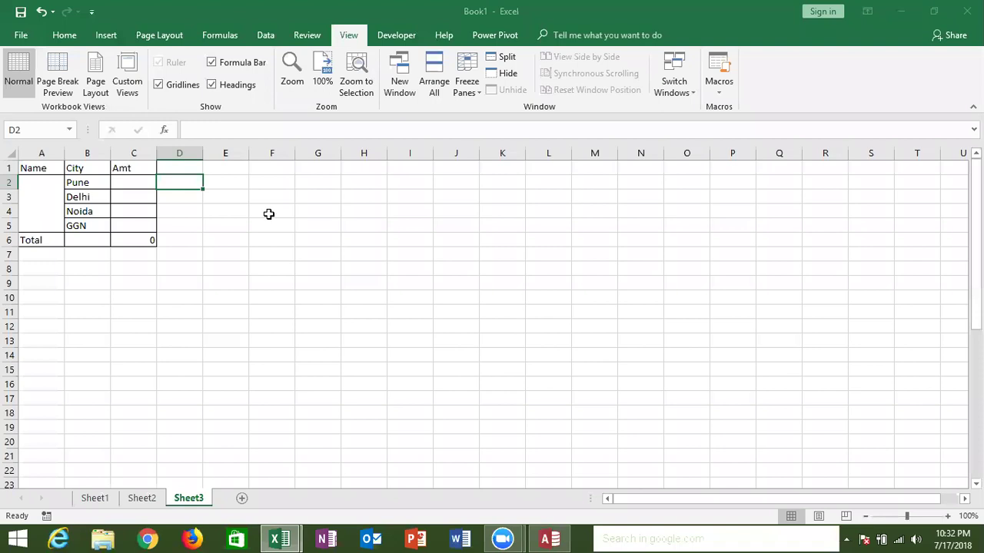
pyautogui.click(298, 201)
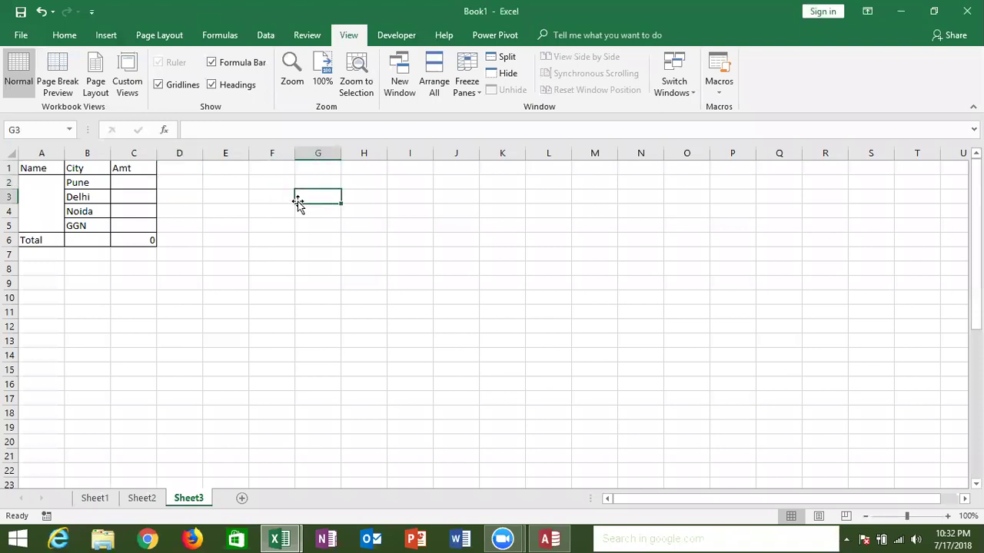
pyautogui.write('For')
pyautogui.press('Return')
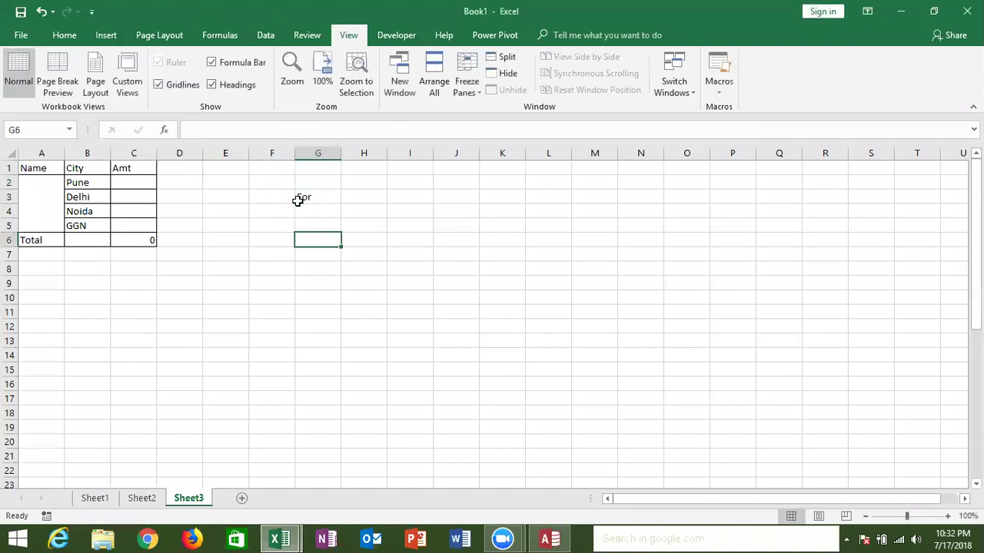
pyautogui.write('Do')
pyautogui.press('Tab')
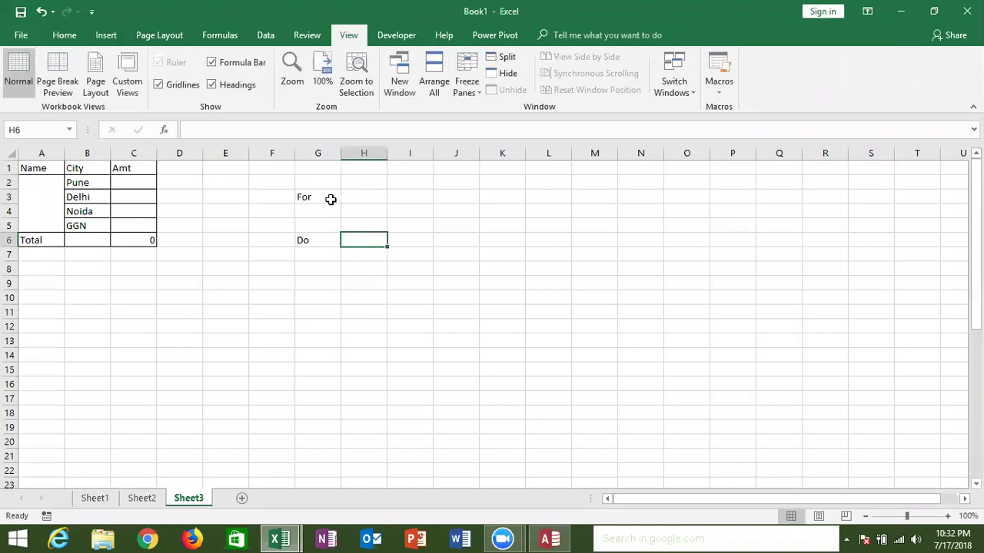
pyautogui.click(352, 197)
pyautogui.write('I')
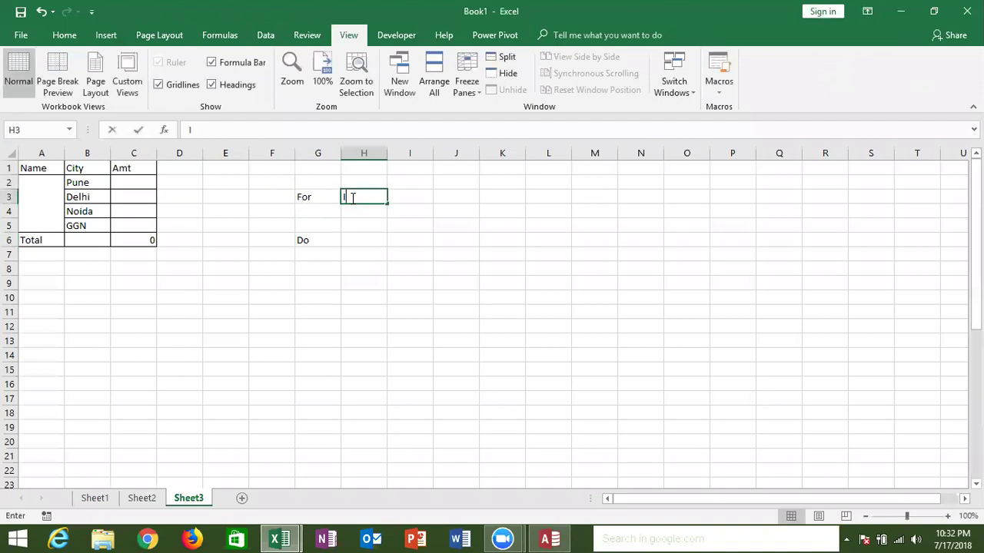
pyautogui.press('Return')
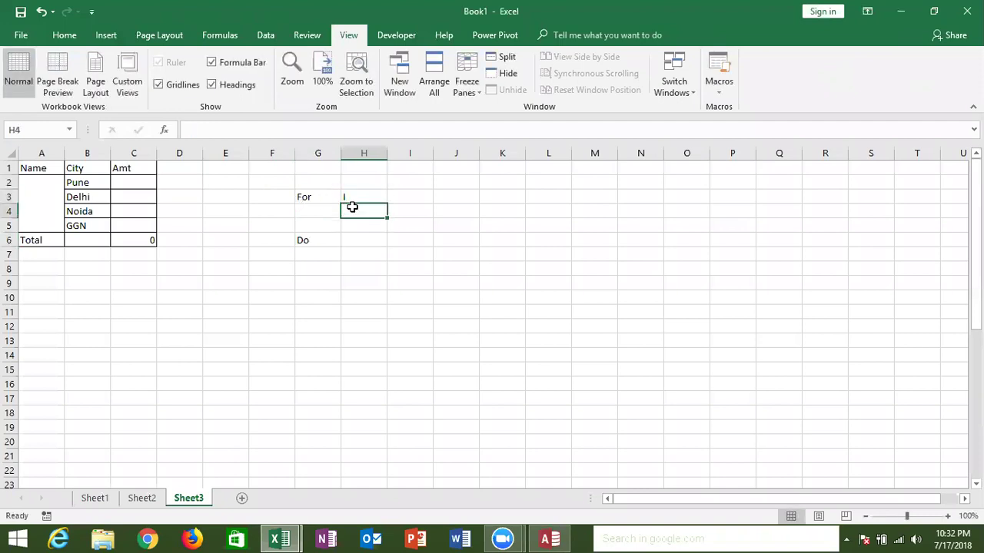
pyautogui.write('1 to 50')
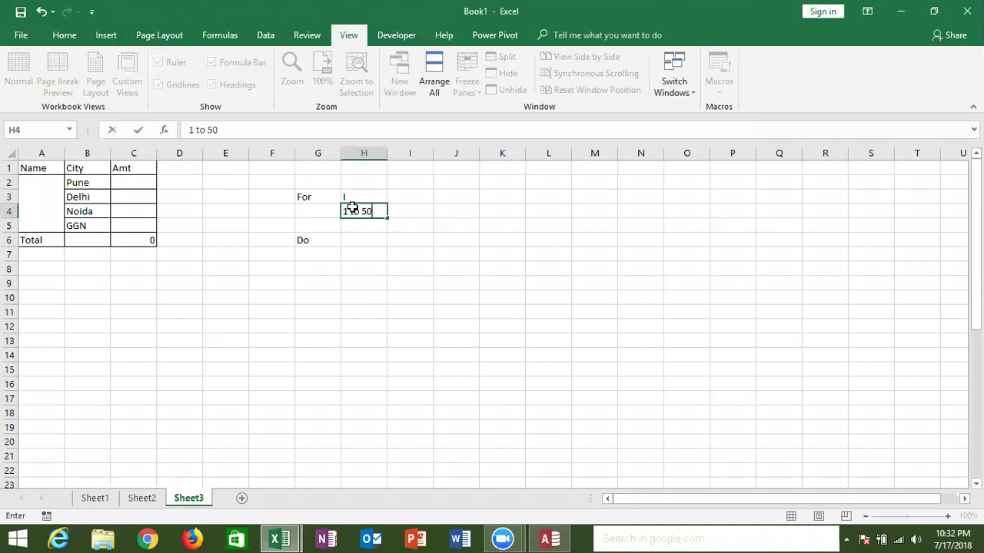
pyautogui.press('Return')
pyautogui.click(351, 208)
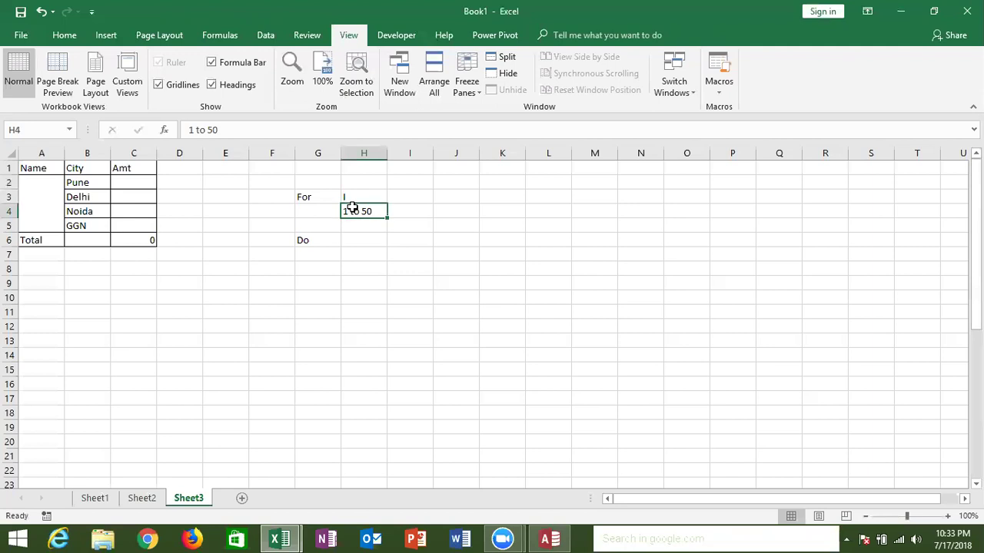
# Check the loop's upper limit in the code, then put Each in H5 via G5 and Ctrl+R
pyautogui.hotkey('alt', 'F11')
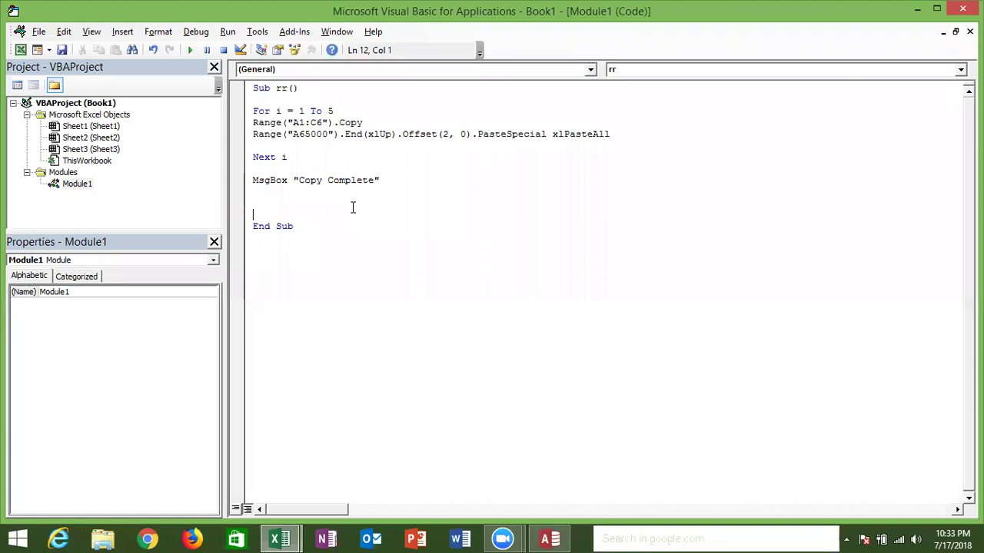
pyautogui.doubleClick(330, 111)
pyautogui.hotkey('alt', 'F11')
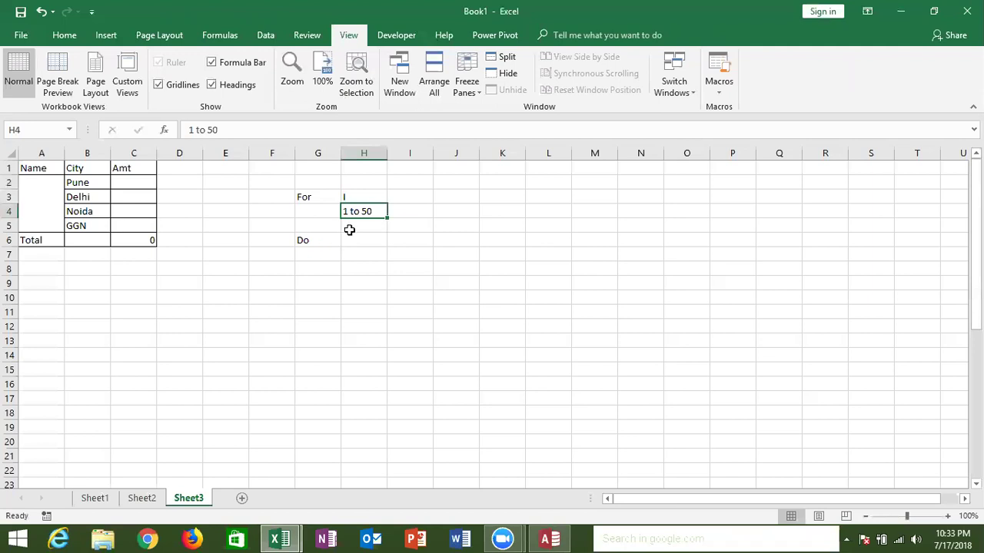
pyautogui.click(323, 226)
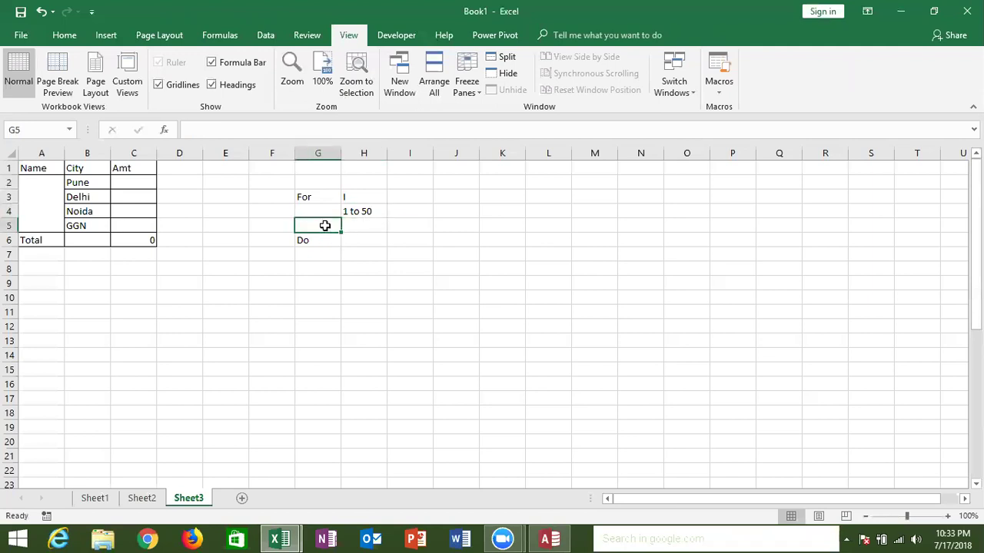
pyautogui.write('Each')
pyautogui.press('Tab')
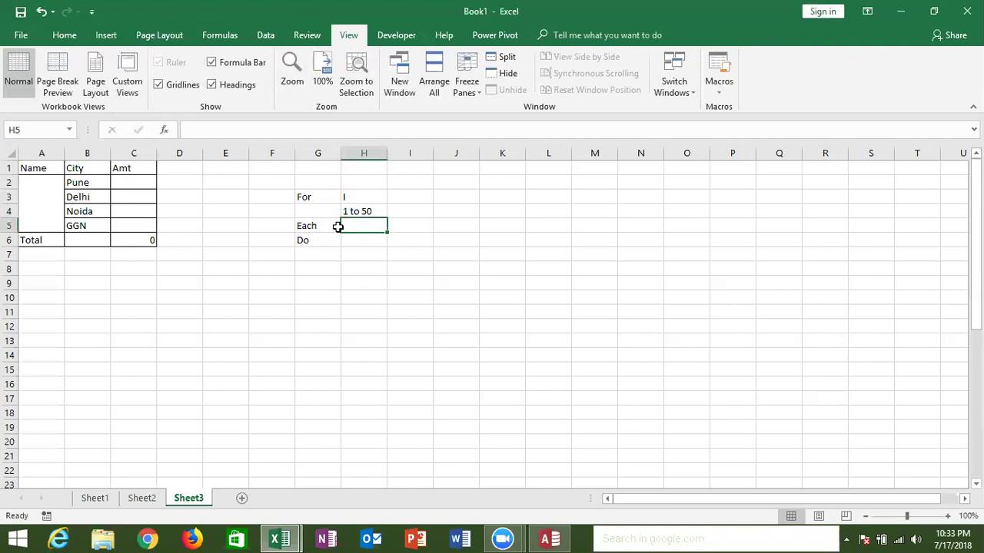
pyautogui.hotkey('ctrl', 'e')
pyautogui.press('Return')
pyautogui.hotkey('ctrl', 'r')
pyautogui.click(337, 225)
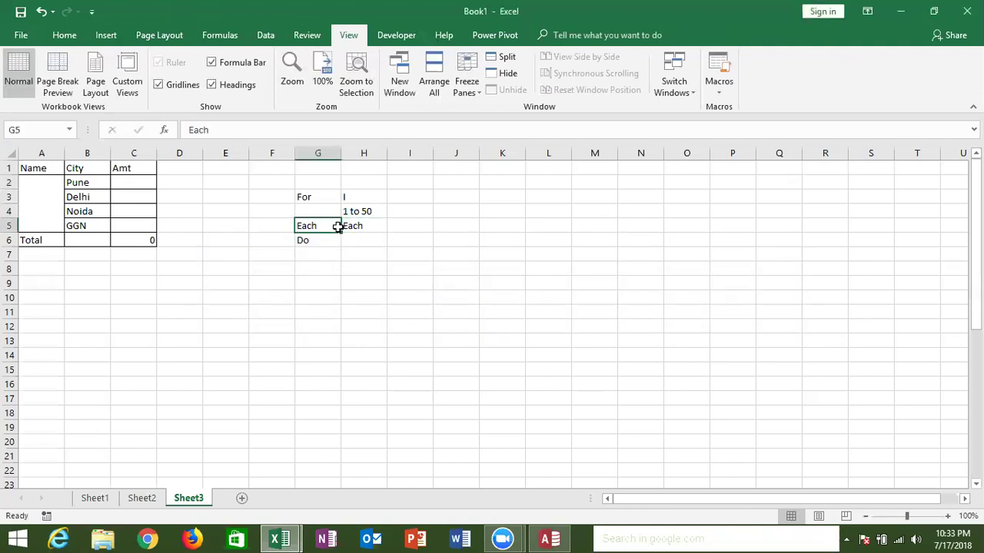
pyautogui.press('Delete')
pyautogui.moveTo(528, 197); pyautogui.dragTo(673, 306)
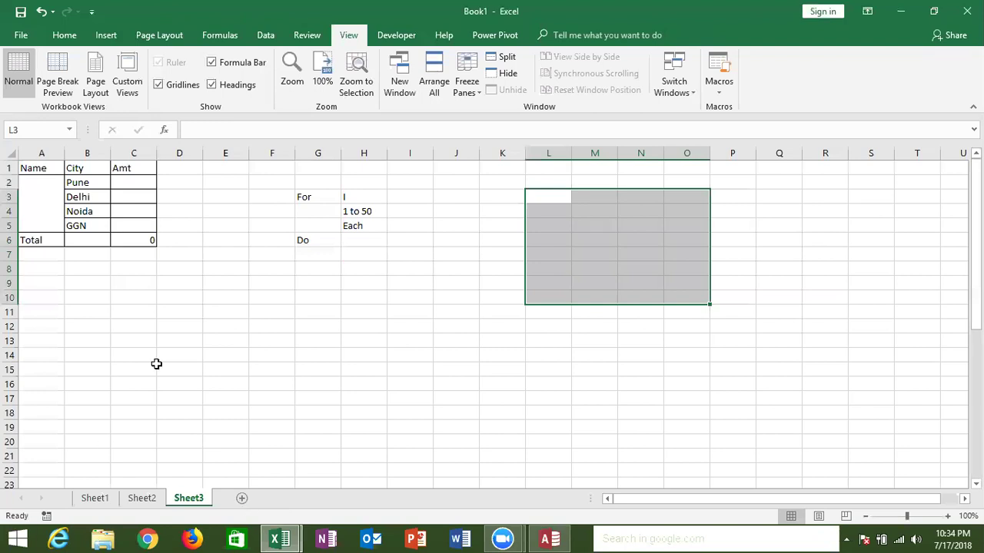
# Enter While in H7 and Until in H8
pyautogui.click(329, 252)
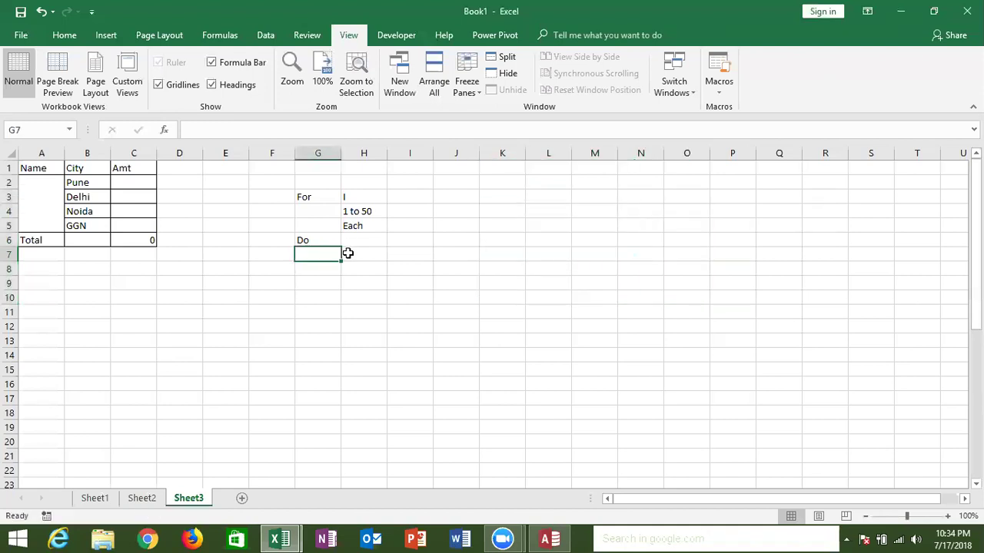
pyautogui.click(348, 253)
pyautogui.write('While')
pyautogui.press('Return')
pyautogui.write('Until')
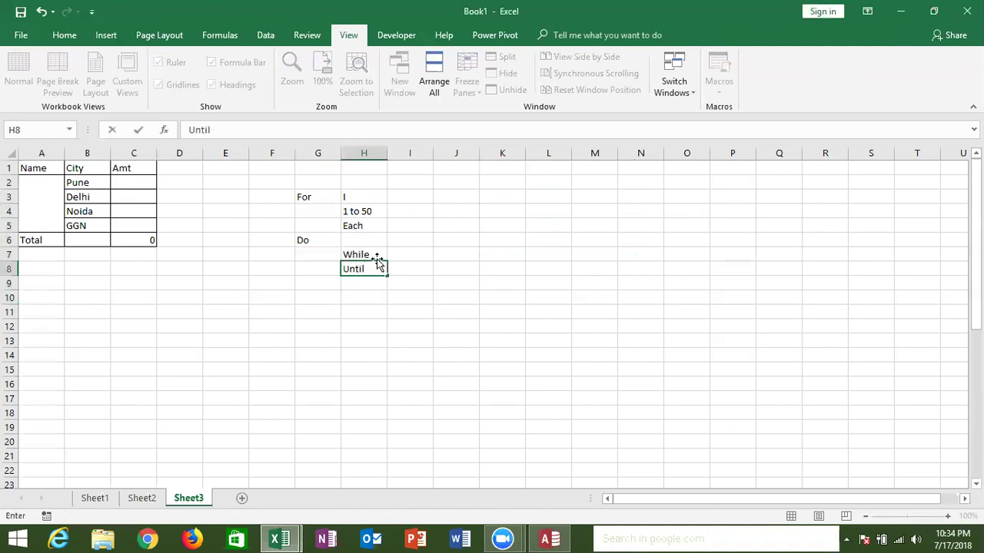
pyautogui.click(374, 256)
# Point out the Do, Each and While notes and select the For and While/Until groups
pyautogui.click(333, 240)
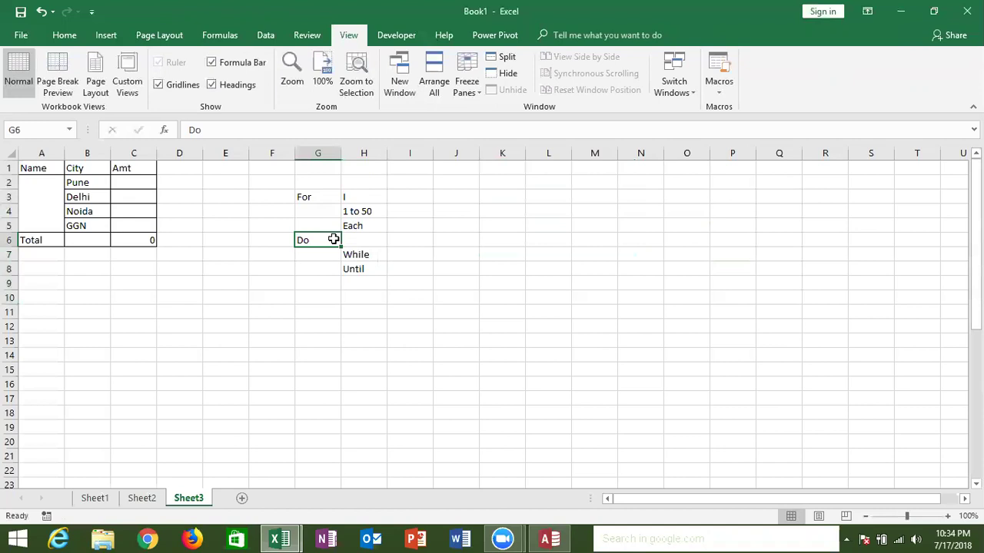
pyautogui.click(351, 222)
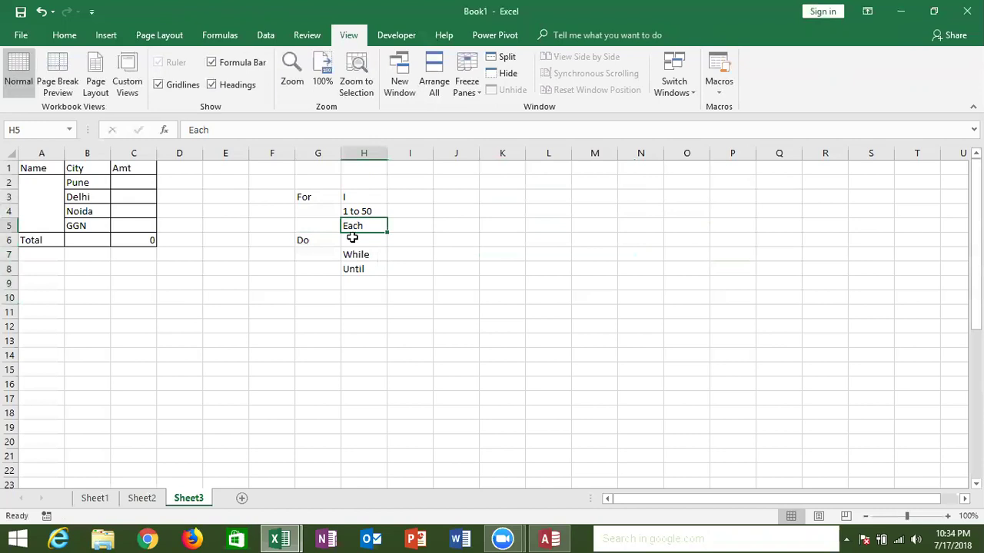
pyautogui.click(355, 257)
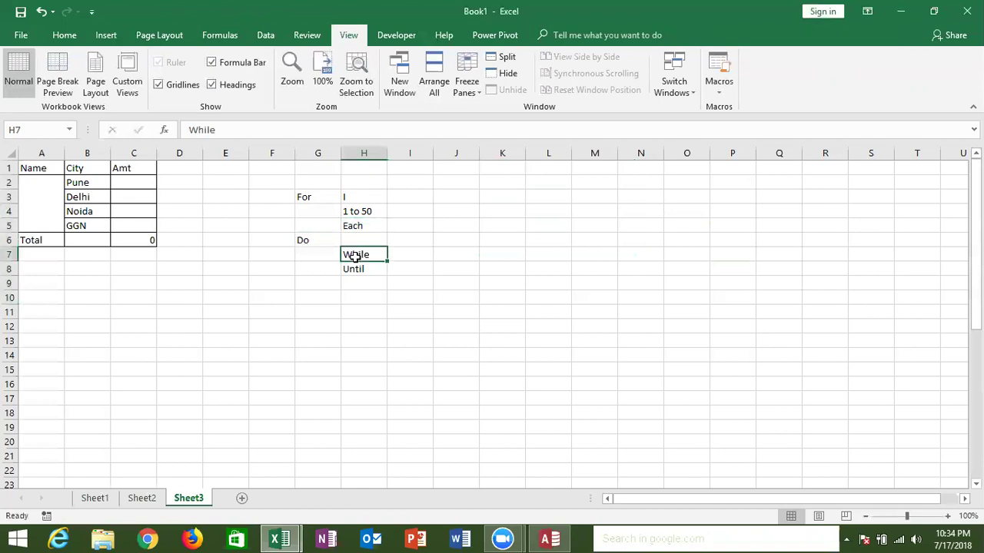
pyautogui.click(502, 153)
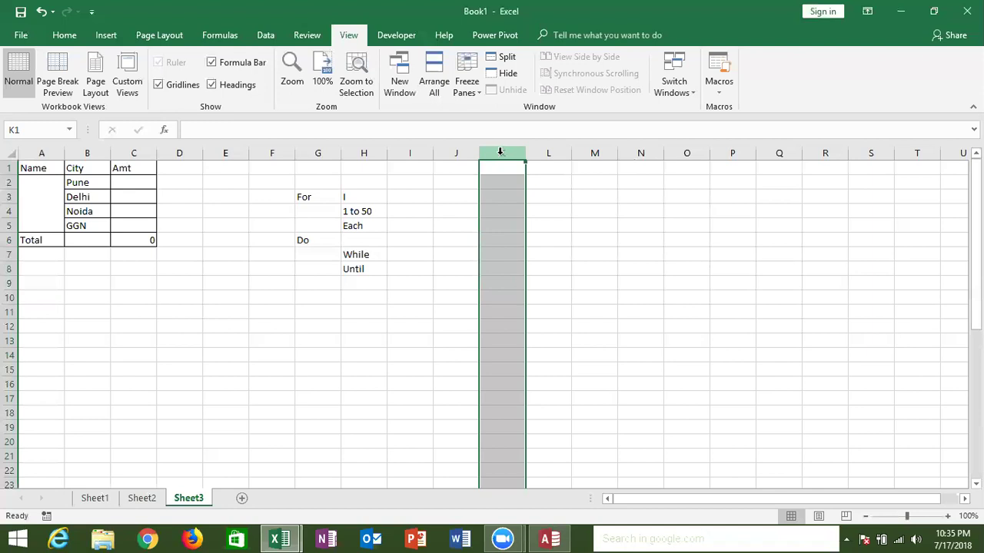
pyautogui.moveTo(374, 256)
pyautogui.mouseDown()
pyautogui.moveTo(372, 269)
pyautogui.moveTo(369, 225)
pyautogui.mouseUp()
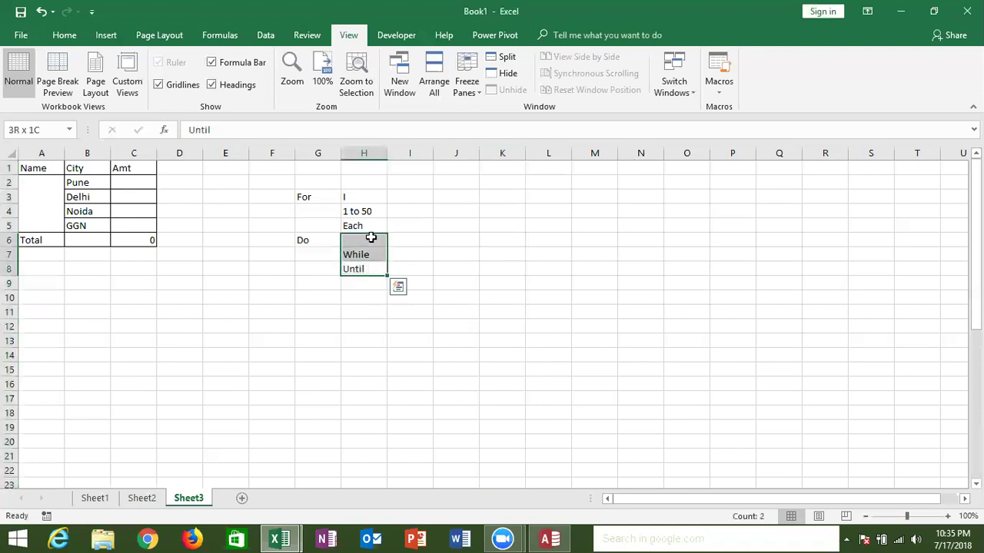
pyautogui.moveTo(325, 195); pyautogui.dragTo(350, 204)
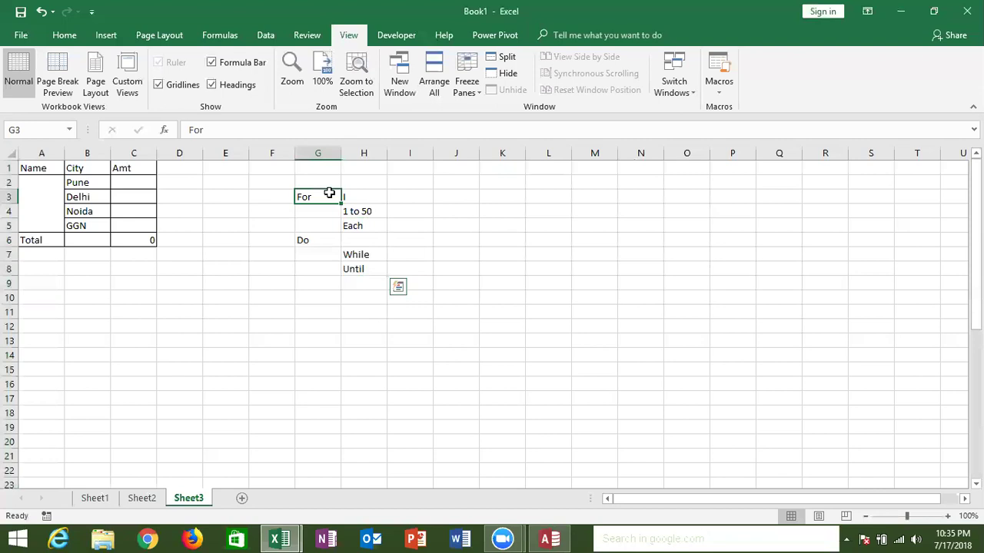
# Add four new blank sheets so the workbook reaches Sheet7
pyautogui.click(241, 498)
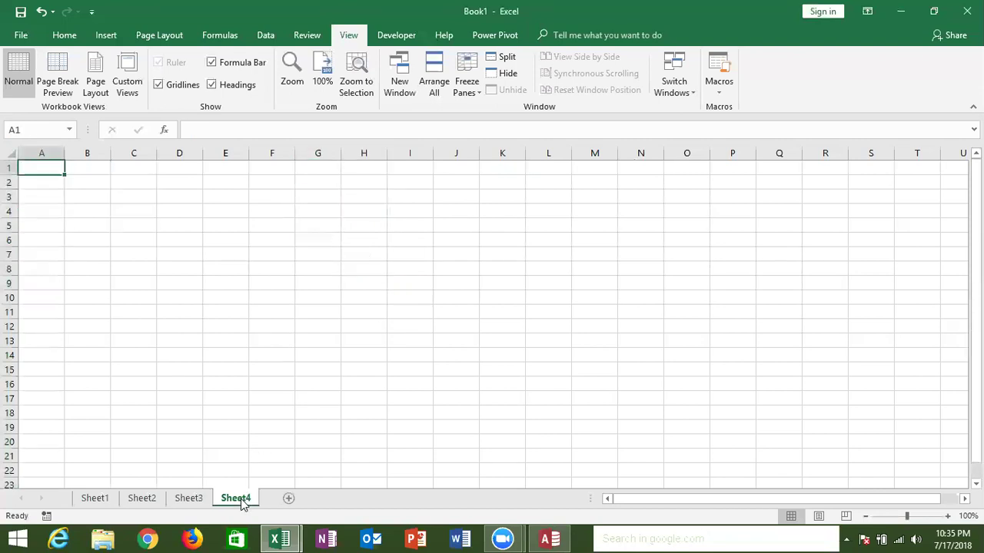
pyautogui.click(286, 499)
pyautogui.click(336, 499)
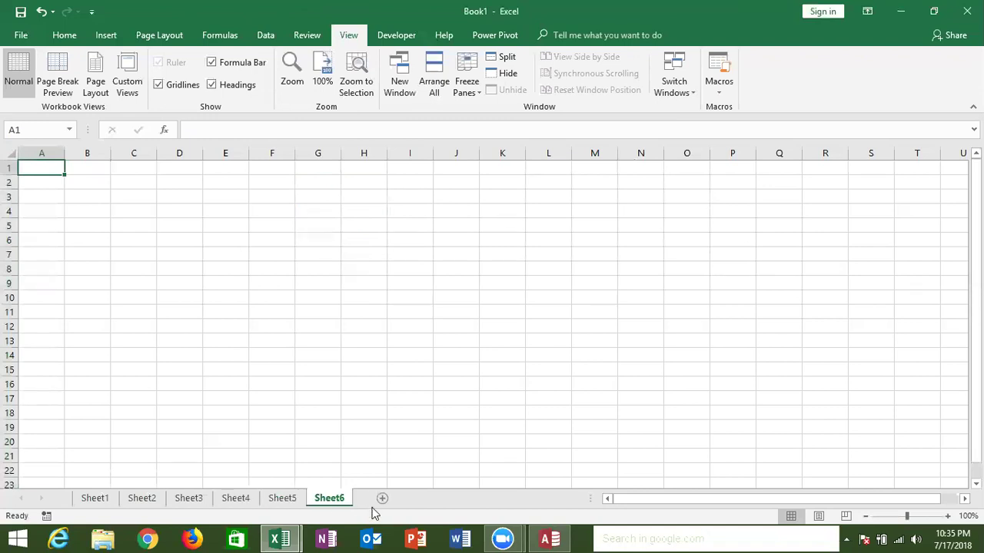
pyautogui.click(382, 499)
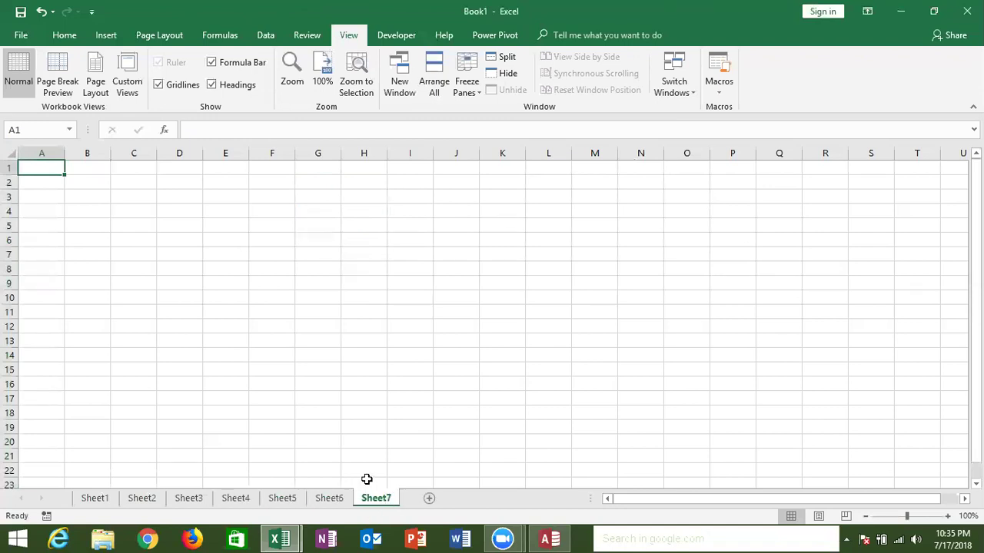
pyautogui.click(273, 426)
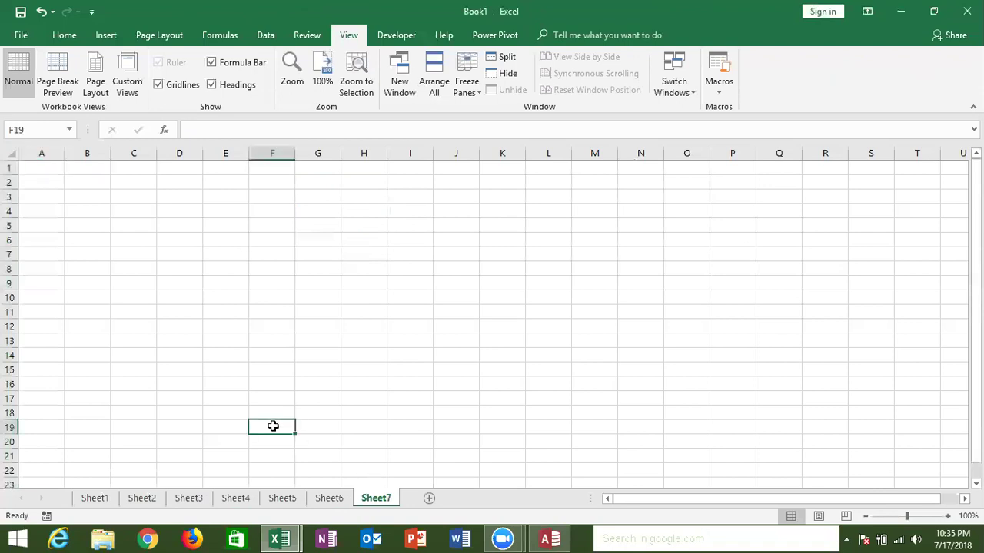
# Browse through the Sheet1 to Sheet4 tabs, then return to the VBA editor
pyautogui.click(95, 499)
pyautogui.click(183, 499)
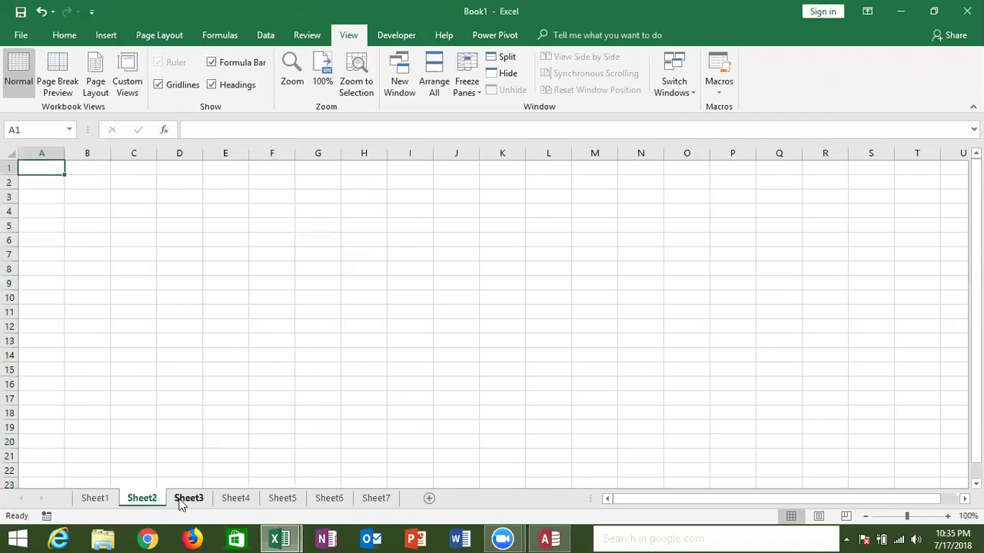
pyautogui.click(222, 501)
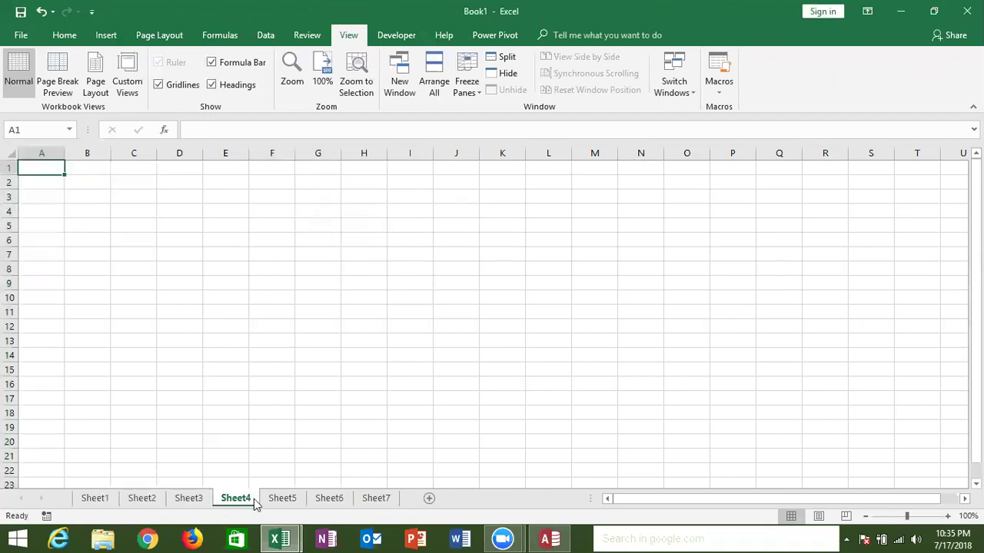
pyautogui.click(108, 500)
pyautogui.click(143, 501)
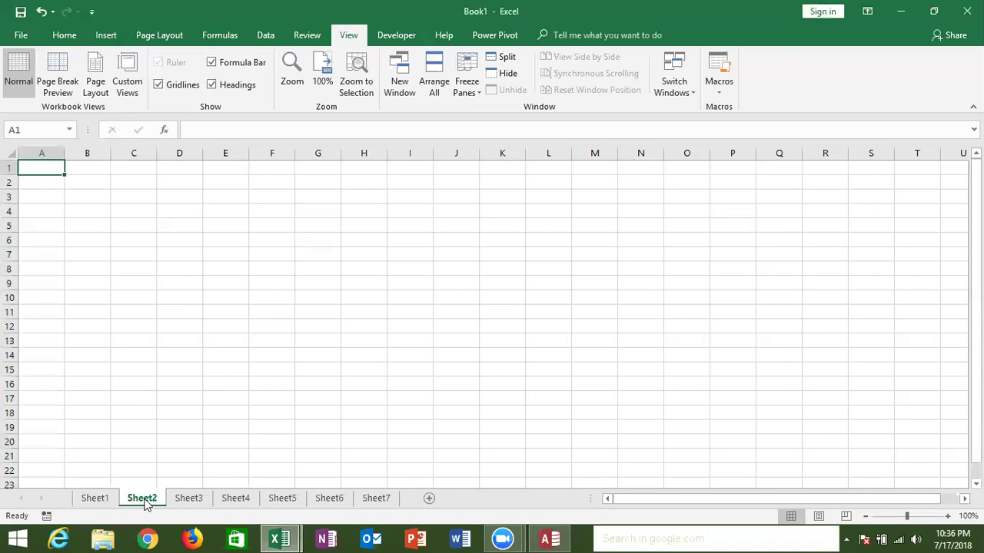
pyautogui.hotkey('alt', 'F11')
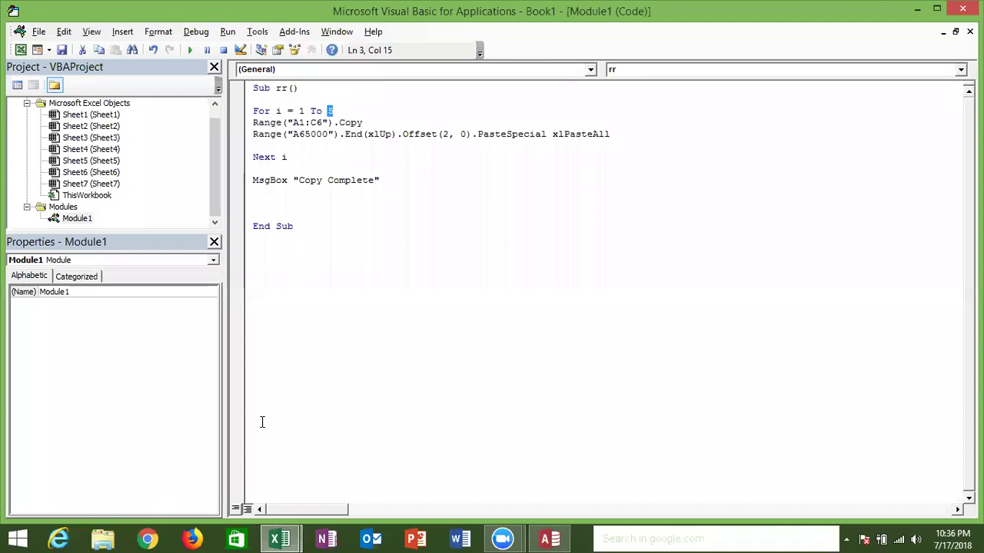
# Create Sub rr_1() below End Sub and begin it with For i = 1 To 7
pyautogui.click(305, 285)
pyautogui.press('Return')
pyautogui.write('sub rr_')
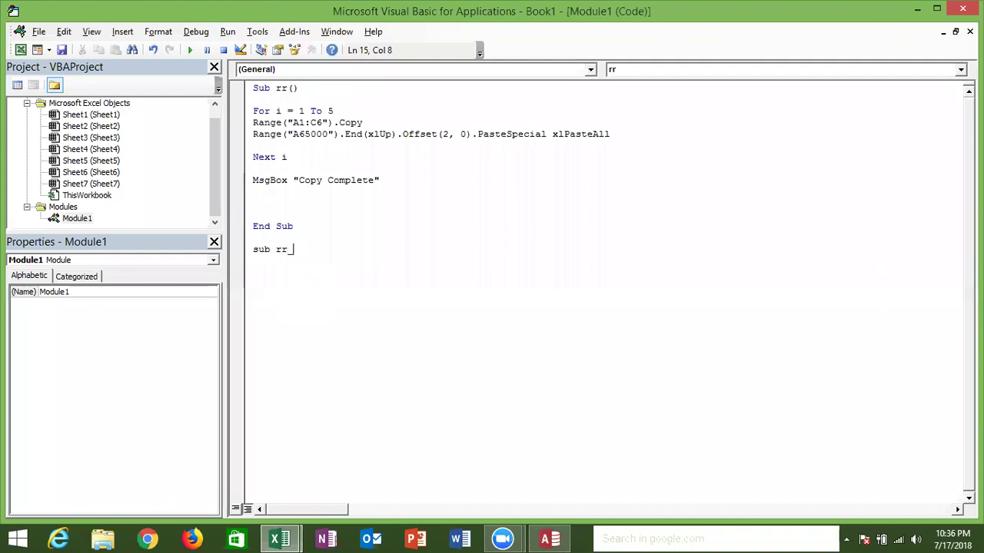
pyautogui.write('1()')
pyautogui.press('Return')
pyautogui.press('Return')
pyautogui.press('Return')
pyautogui.press('Return')
pyautogui.press('Up')
pyautogui.press('Up')
pyautogui.write('for ')
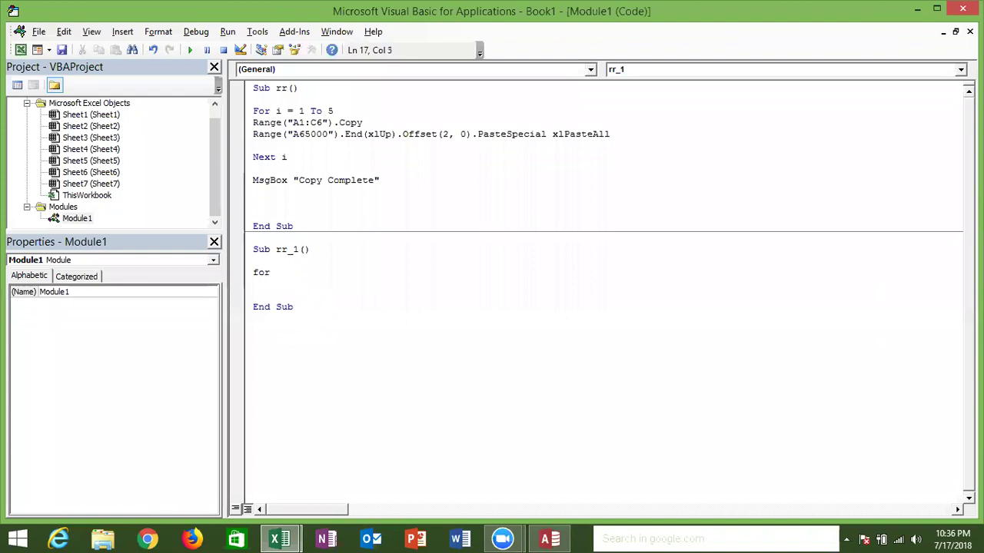
pyautogui.write('i = ')
pyautogui.write('1 to')
pyautogui.hotkey('alt', 'F11')
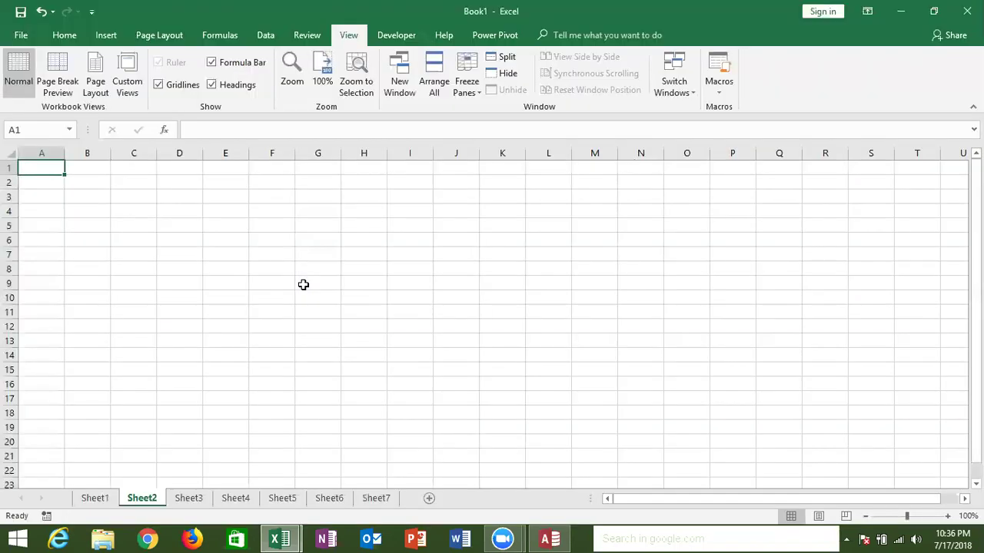
pyautogui.hotkey('alt', 'F11')
pyautogui.write('7')
pyautogui.press('Return')
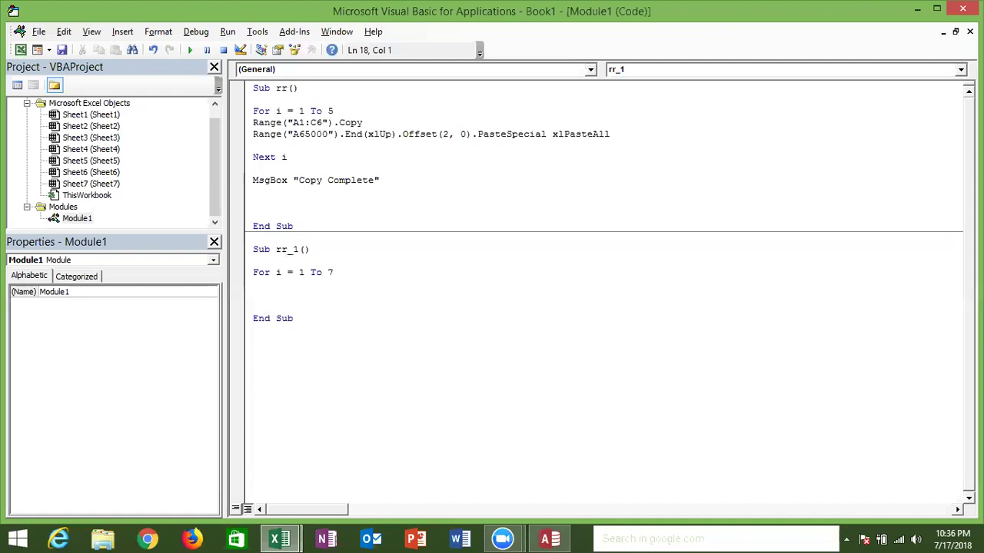
# Change the loop's end value from 7 to Sheets.Count and close the loop with Next i
pyautogui.doubleClick(330, 273)
pyautogui.write('sheets')
pyautogui.write('.cou')
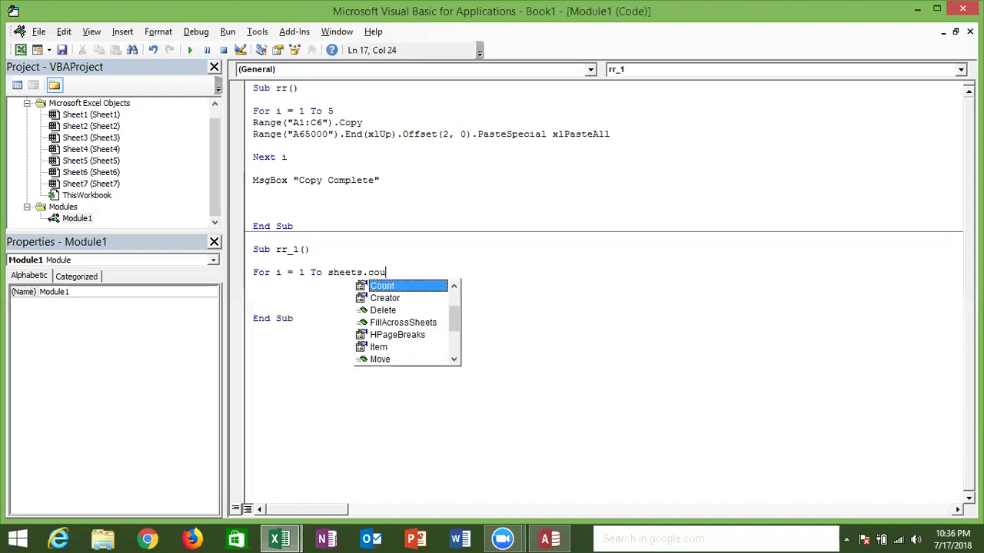
pyautogui.press('Tab')
pyautogui.click(316, 291)
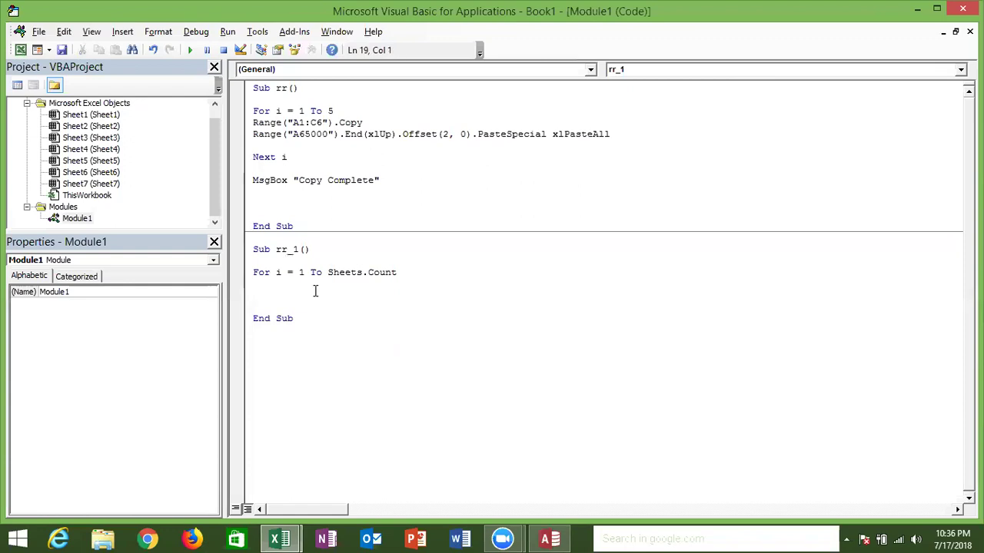
pyautogui.press('Return')
pyautogui.write('next i')
# Insert Sheets(i).Name = "Data" & i inside the loop
pyautogui.click(295, 285)
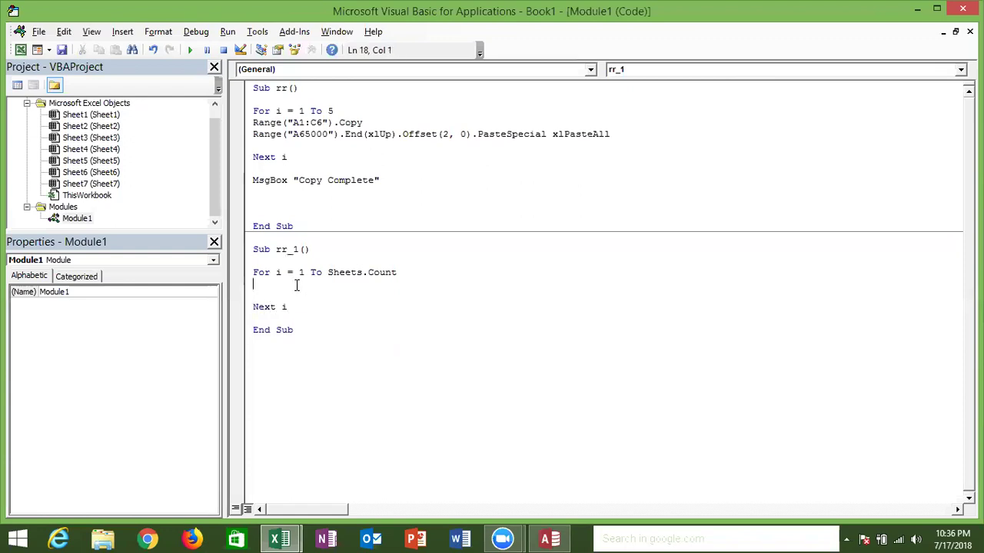
pyautogui.press('Return')
pyautogui.write('sheets(i).')
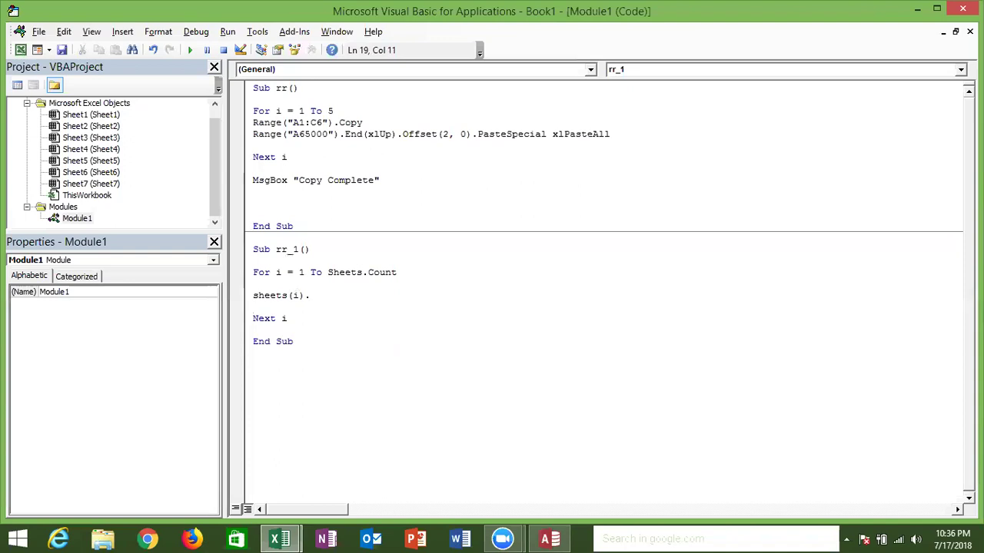
pyautogui.write('name="Data')
pyautogui.write('" & i')
pyautogui.press('Return')
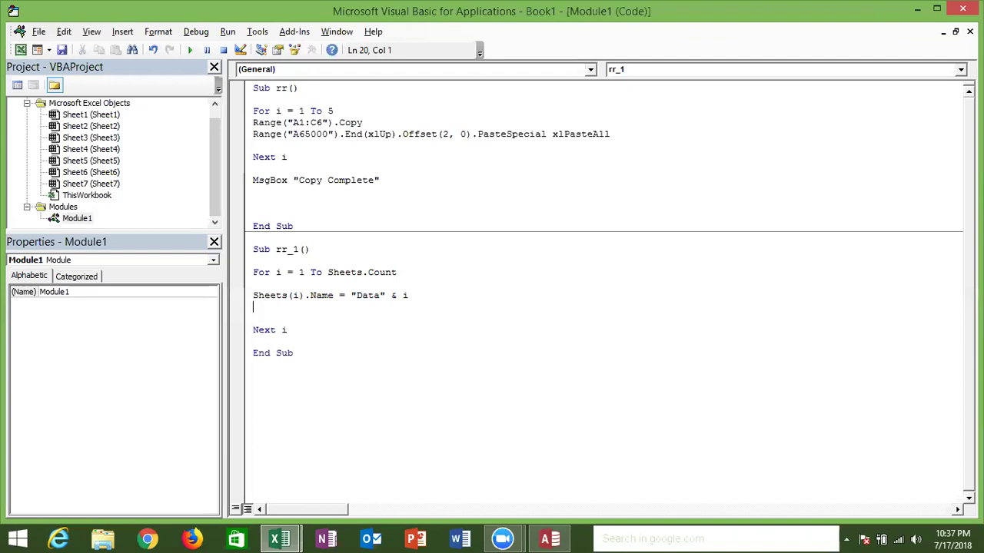
pyautogui.doubleClick(283, 272)
# Step into rr_1 through its first iteration so the first sheet becomes Data1, then switch to Excel
pyautogui.click(284, 271)
pyautogui.click(196, 31)
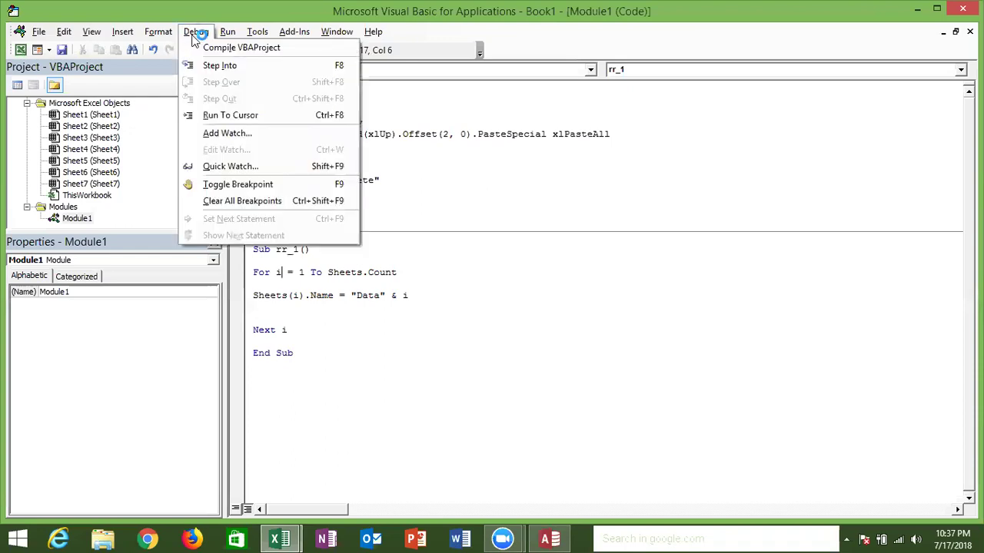
pyautogui.click(218, 68)
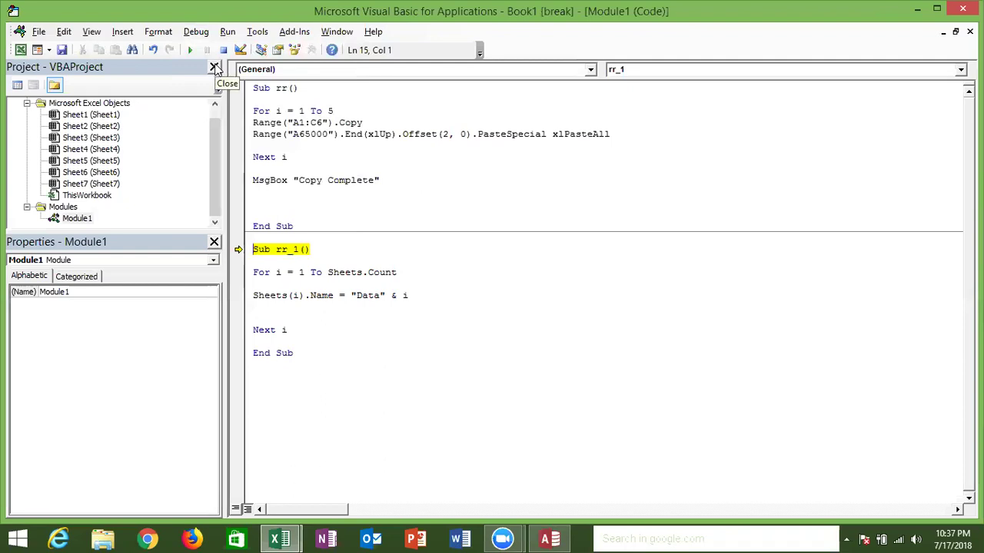
pyautogui.press('F8')
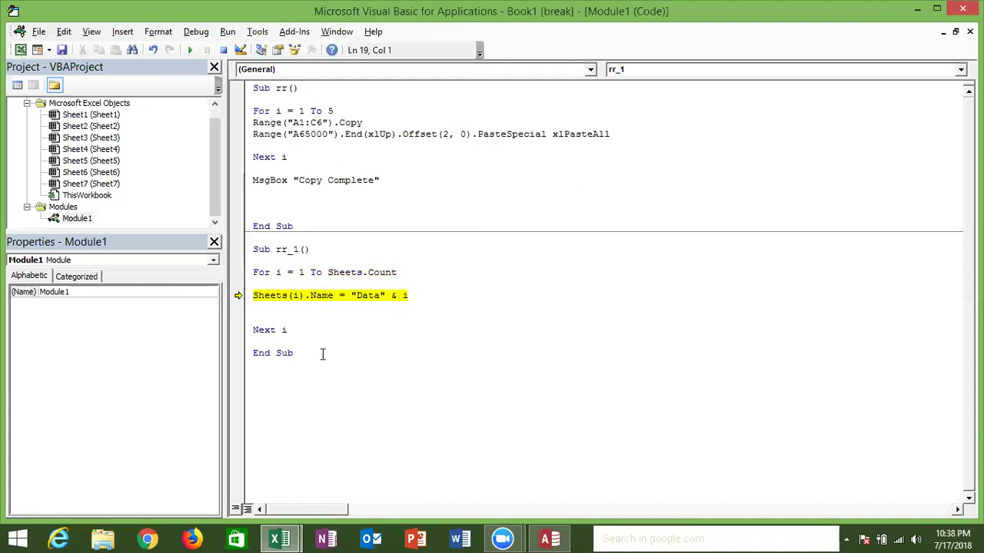
pyautogui.press('F8')
pyautogui.hotkey('alt', 'F11')
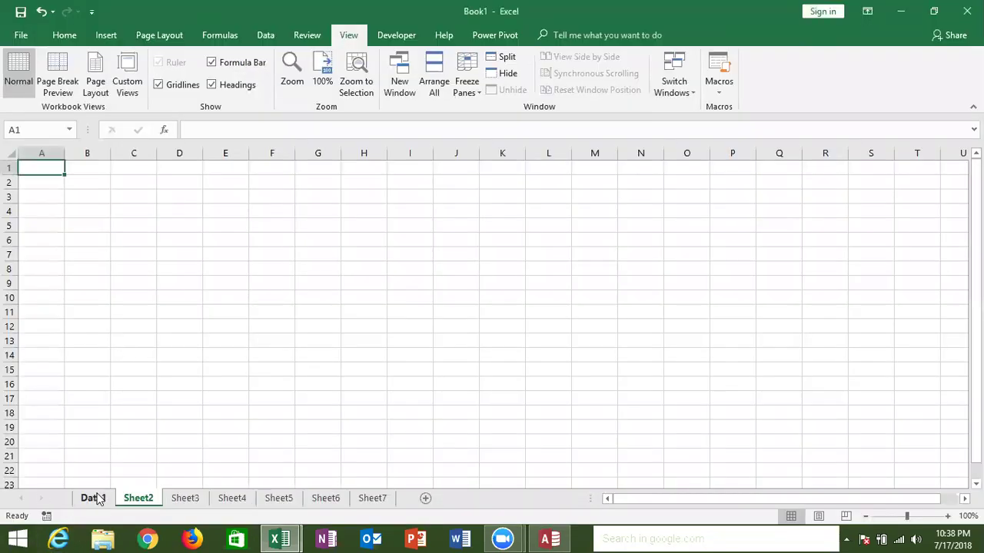
# Confirm the Data1 tab, then step through the second iteration and confirm the Data2 tab
pyautogui.click(93, 498)
pyautogui.hotkey('alt', 'F11')
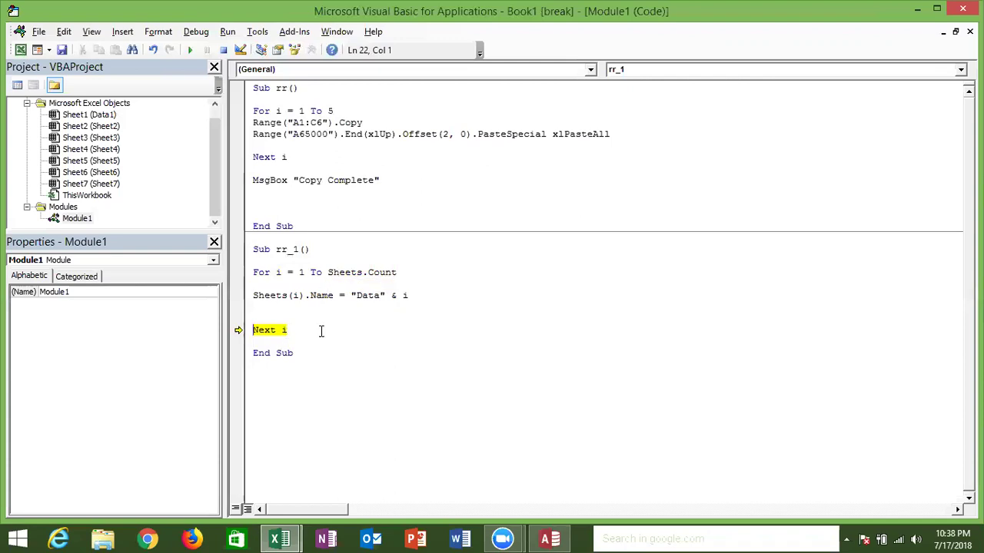
pyautogui.press('F8')
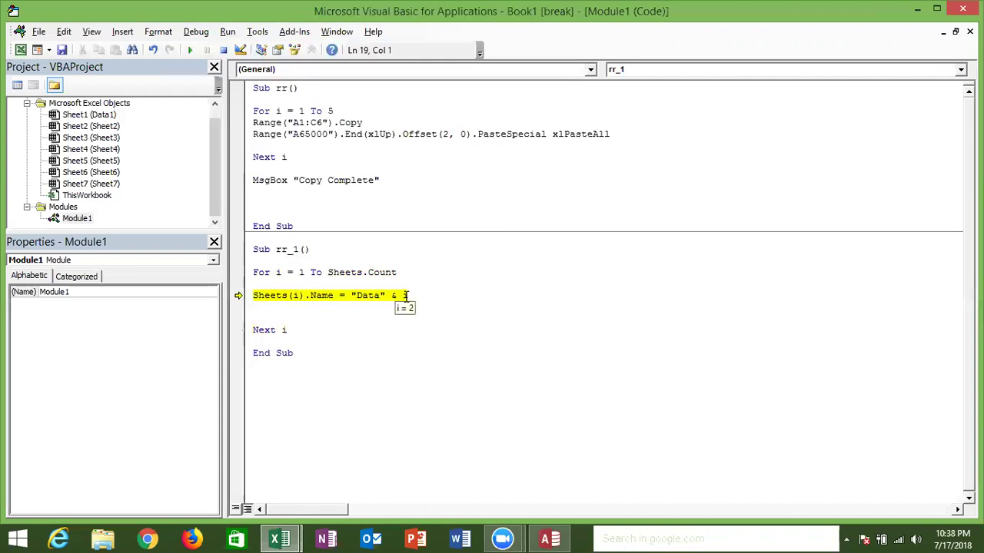
pyautogui.press('F8')
pyautogui.hotkey('alt', 'Tab')
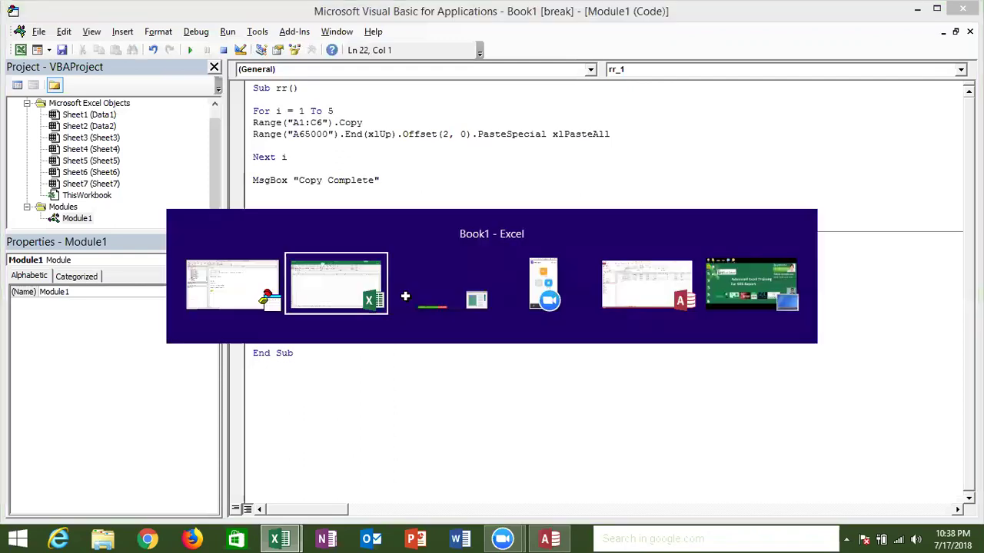
pyautogui.click(134, 498)
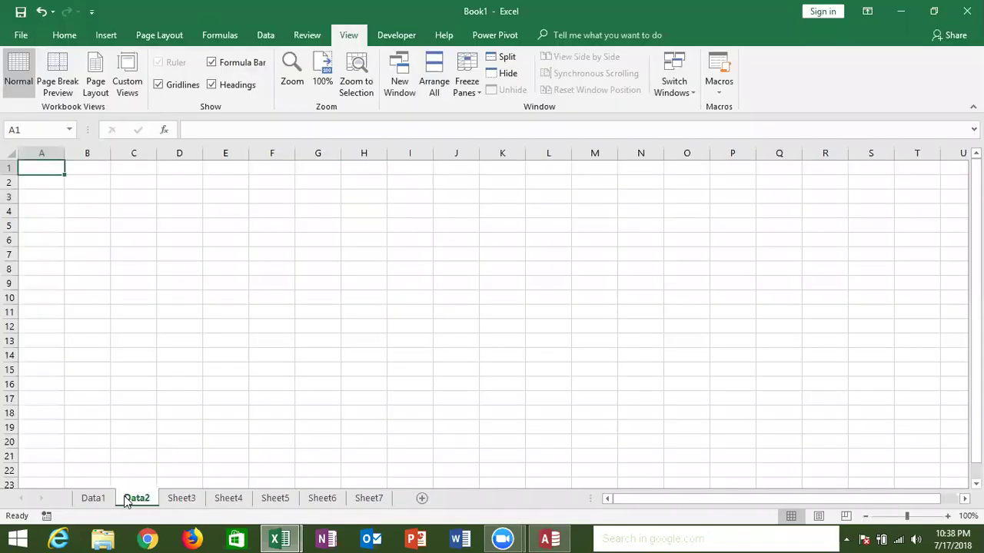
pyautogui.hotkey('alt', 'Tab')
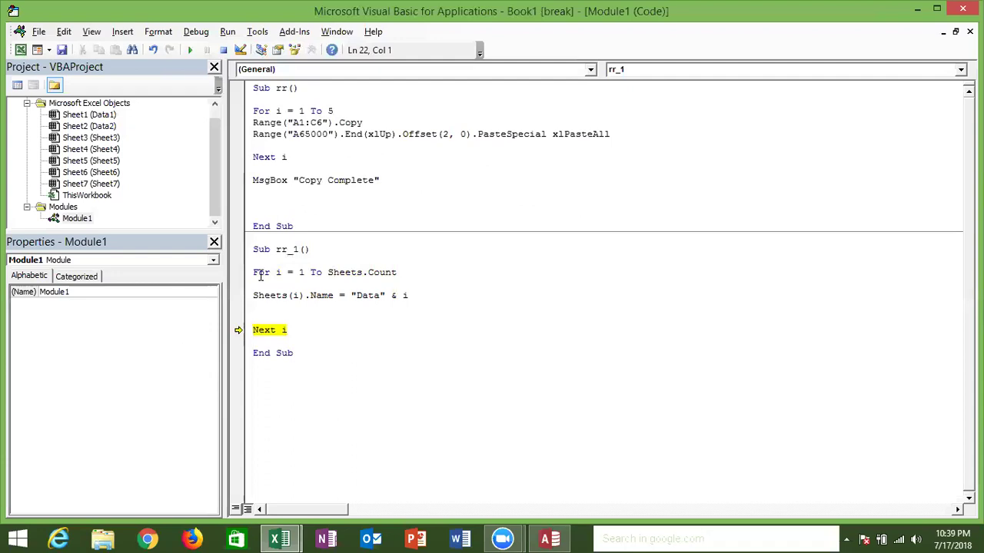
# Step through the remaining iterations to rename sheets up to Data7 and reach End Sub
pyautogui.press('F8')
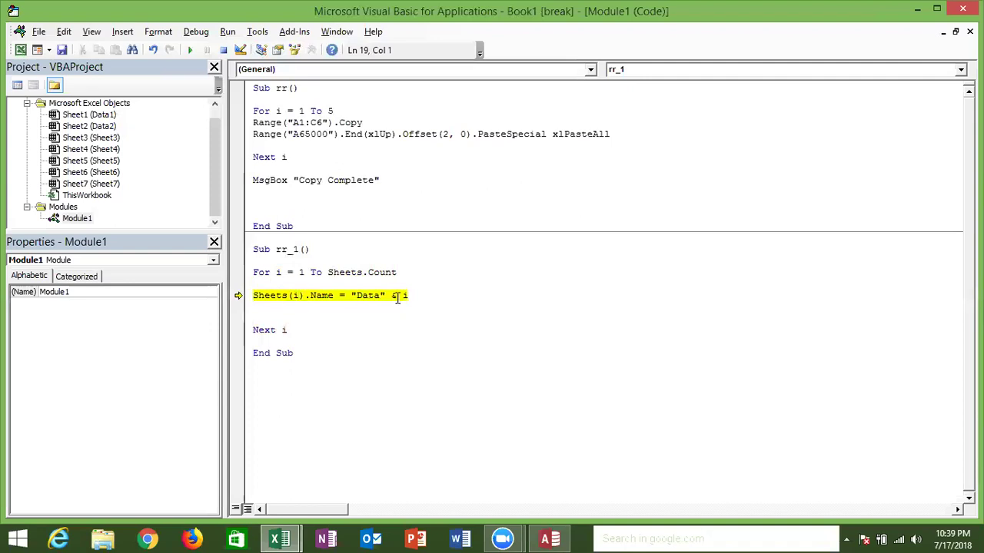
pyautogui.press('F8')
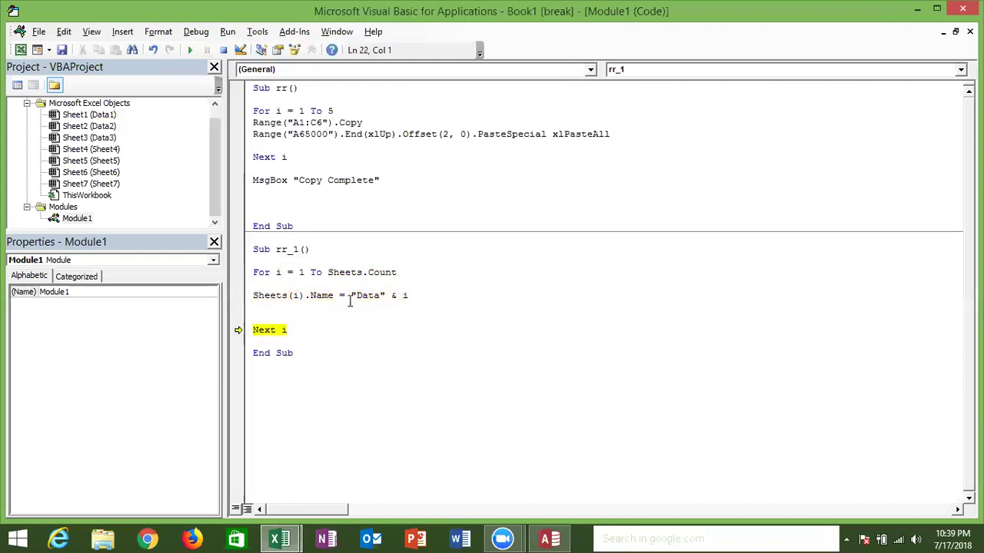
pyautogui.moveTo(278, 273)
pyautogui.press('F8')
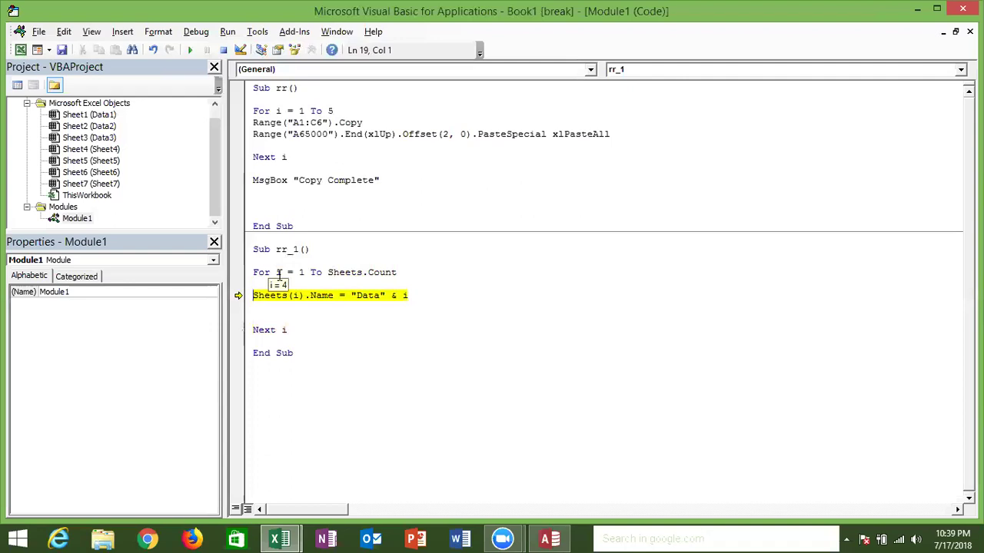
pyautogui.press('F8')
pyautogui.press('F8')
pyautogui.press('F8')
pyautogui.press('F8')
pyautogui.press('F8')
pyautogui.press('F8')
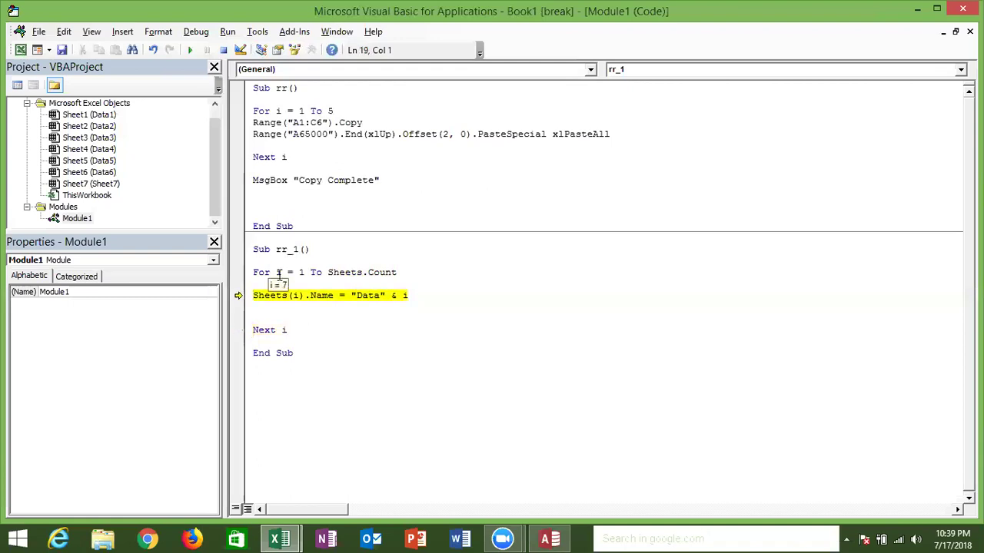
pyautogui.press('F8')
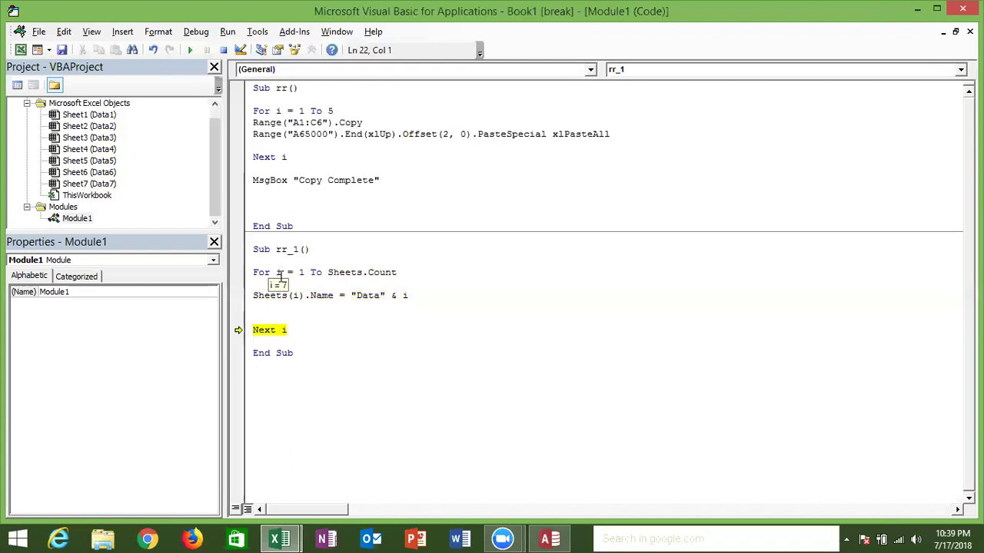
pyautogui.press('F8')
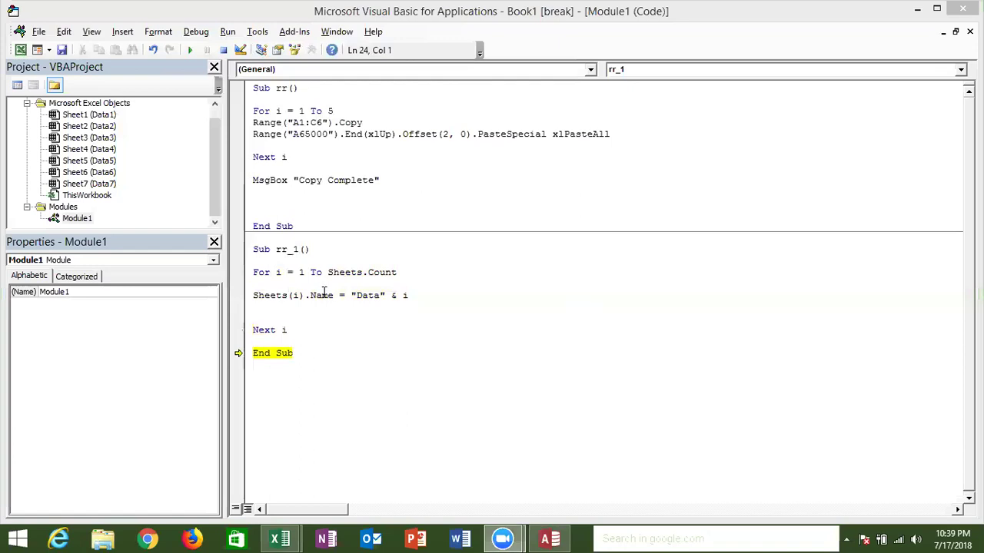
pyautogui.click(300, 313)
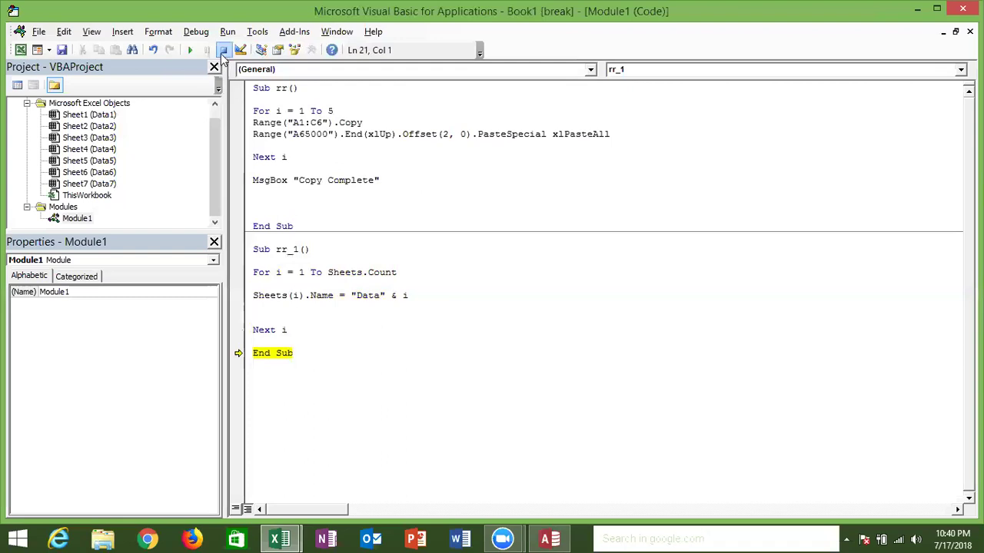
# Stop the paused macro and relaunch Excel with a blank workbook
pyautogui.click(222, 51)
pyautogui.press('super+d')
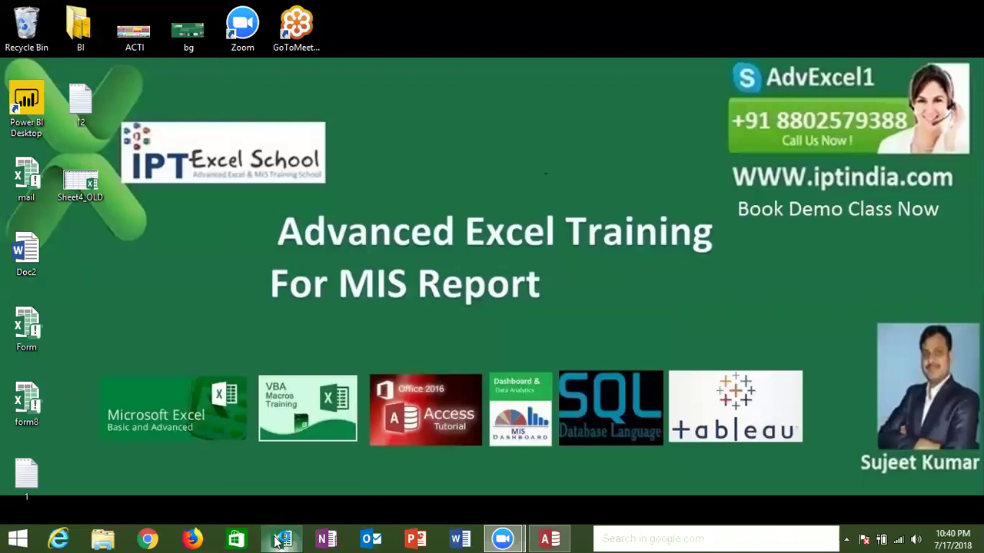
pyautogui.click(281, 540)
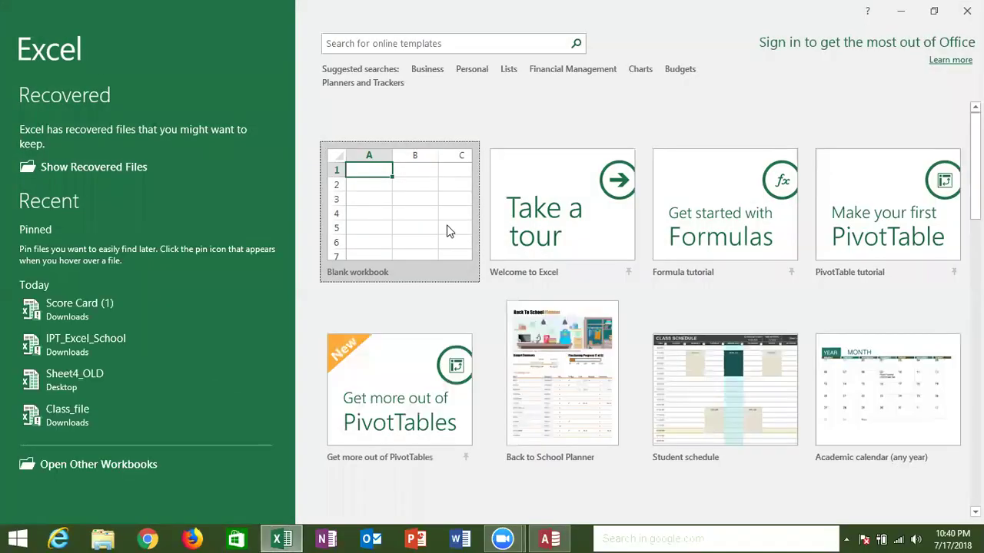
pyautogui.click(444, 210)
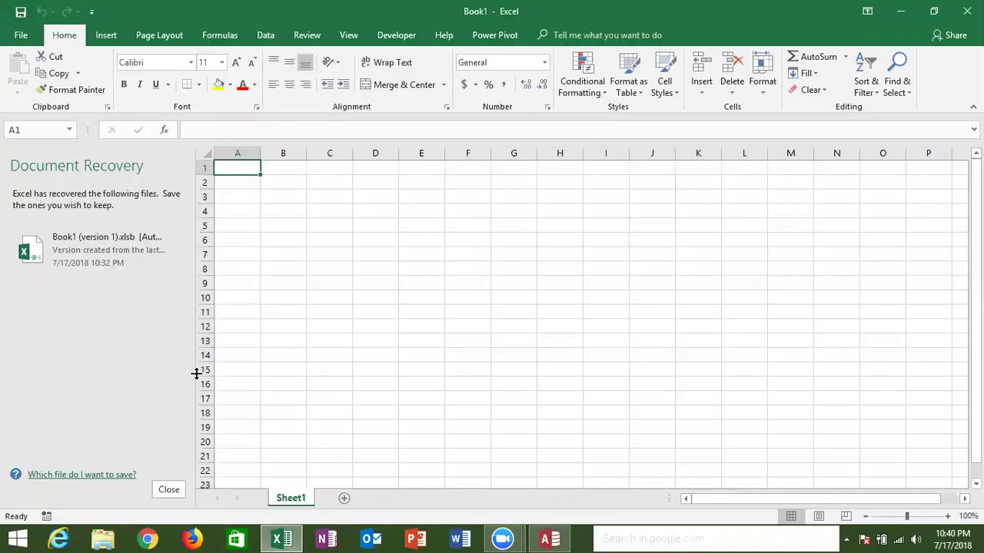
# Open the recovered Book1 version and show its Module1 code in the VBA editor
pyautogui.click(117, 254)
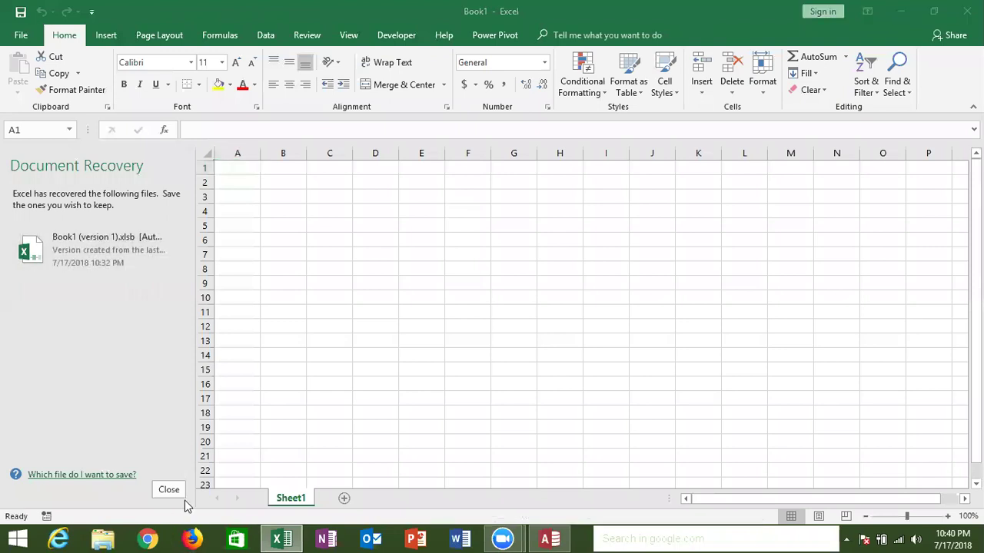
pyautogui.click(171, 491)
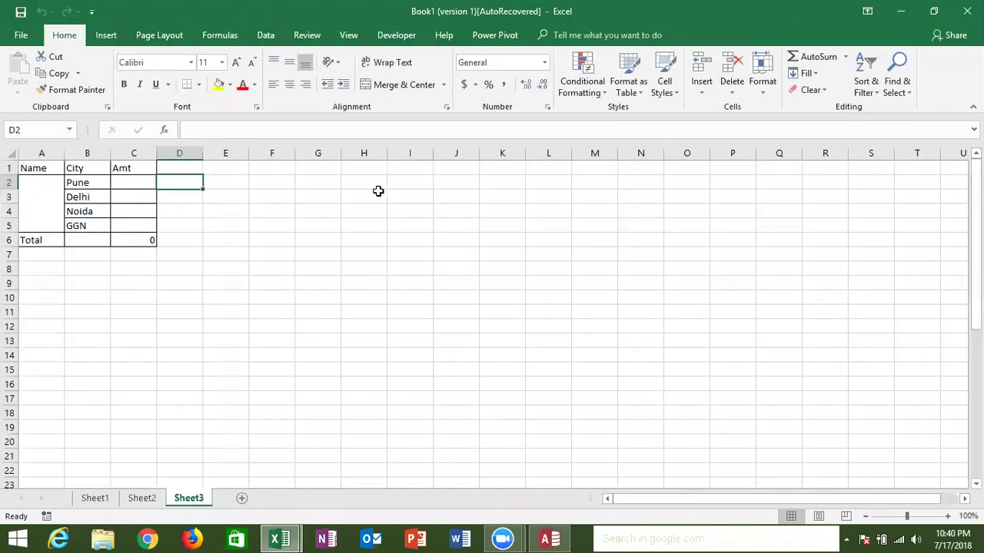
pyautogui.click(396, 35)
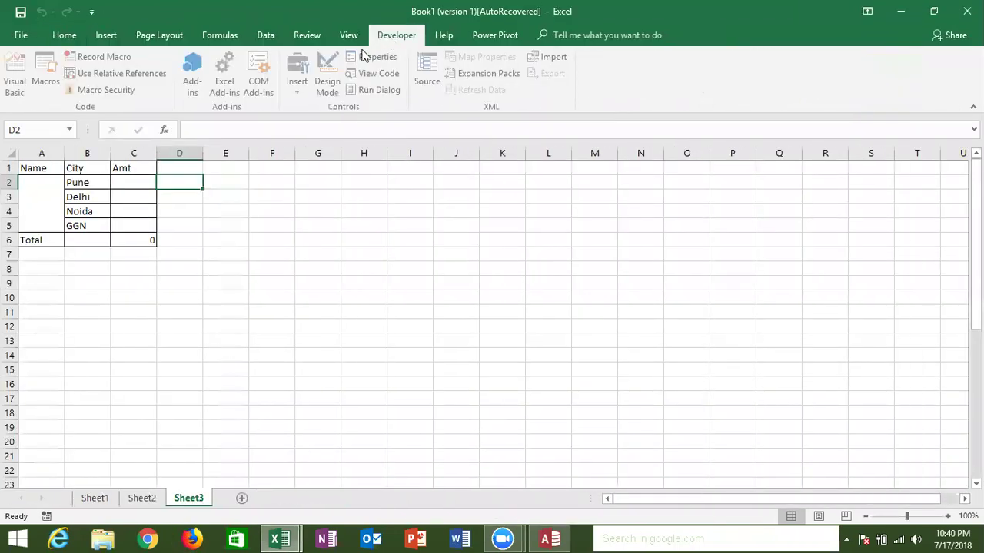
pyautogui.click(15, 87)
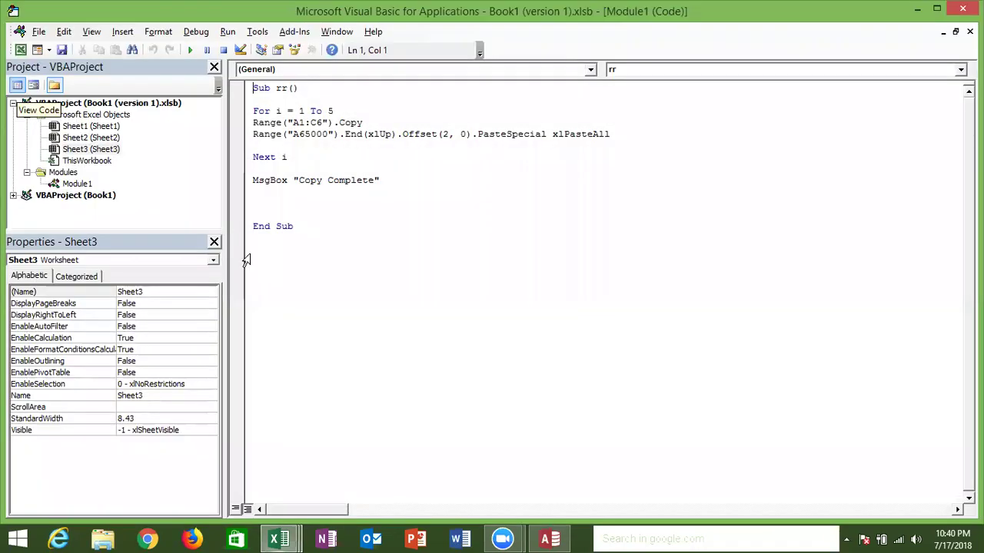
# Start a new procedure Sub rr_1() below the rr macro
pyautogui.click(277, 260)
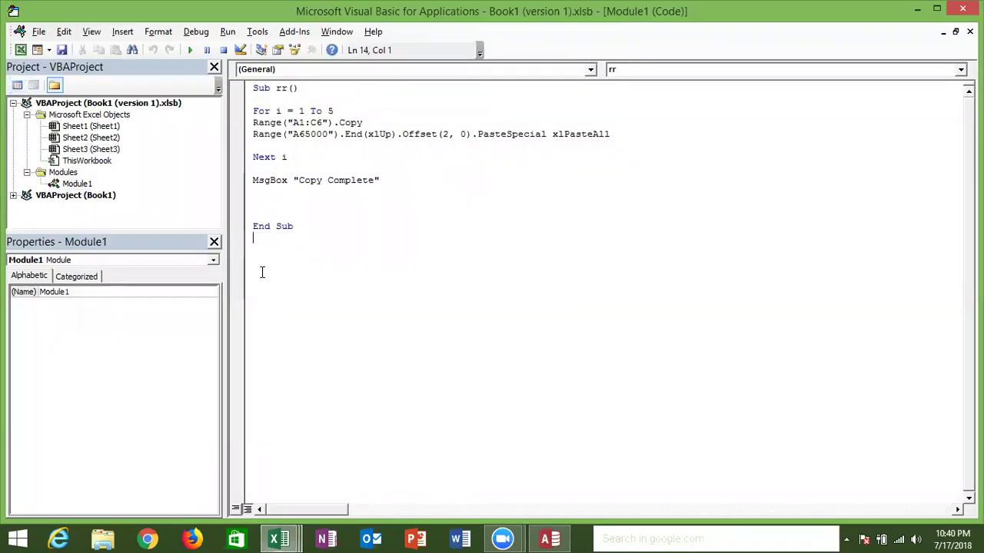
pyautogui.press('Return')
pyautogui.press('Return')
pyautogui.write('suj')
pyautogui.press('BackSpace')
pyautogui.write('b rr()')
pyautogui.press('BackSpace')
pyautogui.press('BackSpace')
pyautogui.write('_1()')
pyautogui.press('Return')
pyautogui.press('Return')
pyautogui.press('Return')
pyautogui.press('Return')
# Add a new blank Sheet4 to the workbook and close the recovery pane
pyautogui.hotkey('alt', 'Tab')
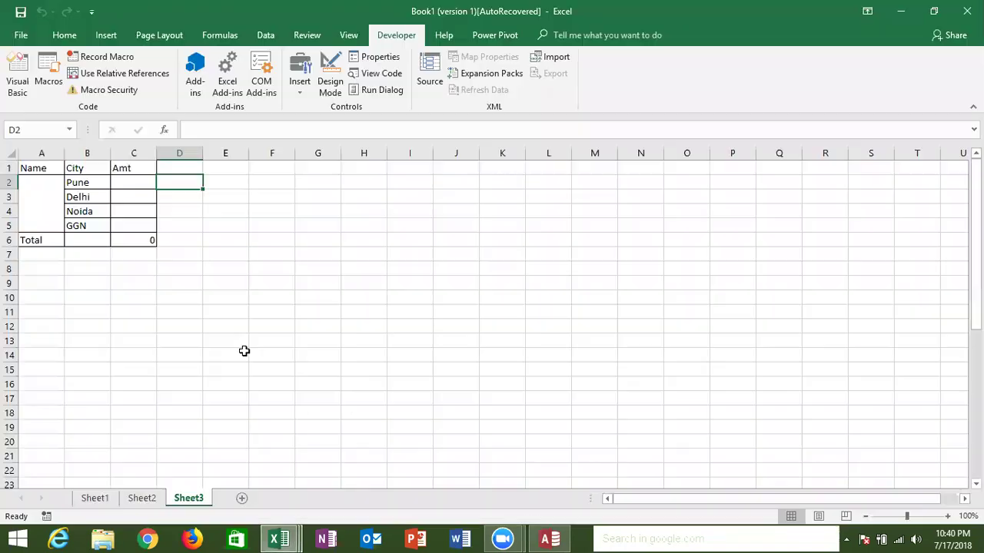
pyautogui.click(242, 499)
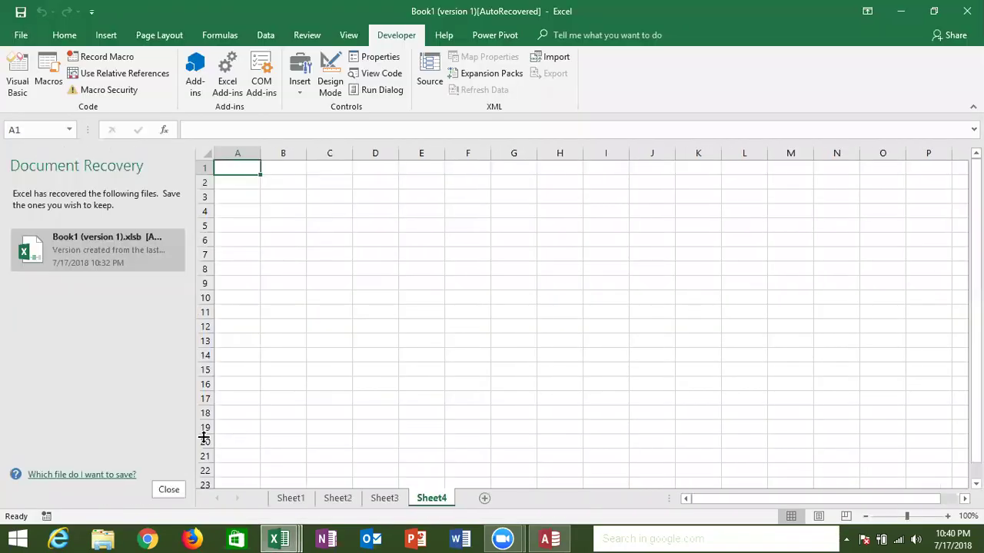
pyautogui.click(177, 496)
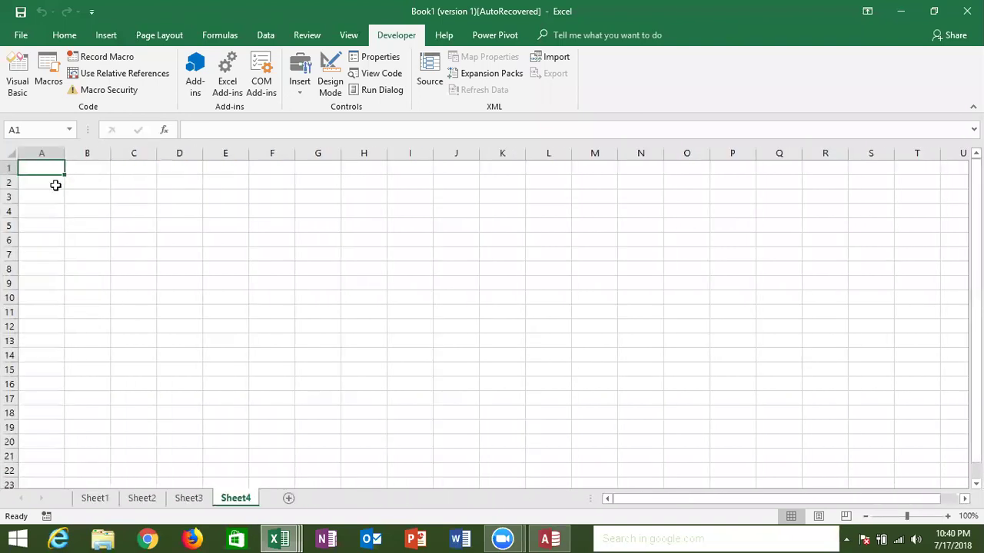
pyautogui.hotkey('alt', 'F11')
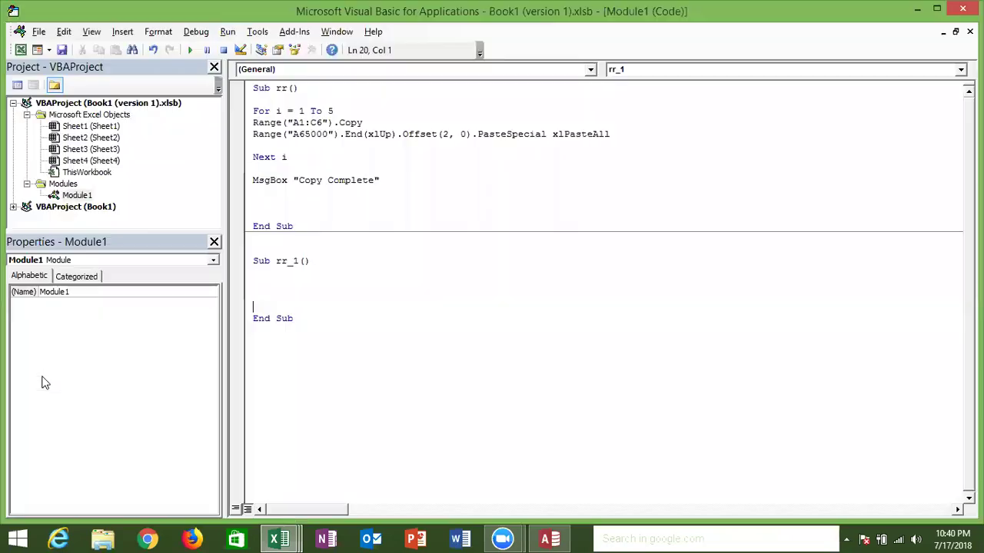
# Write the loop header For i = 1 To 100 inside rr_1
pyautogui.press('Up')
pyautogui.write('for 1 ')
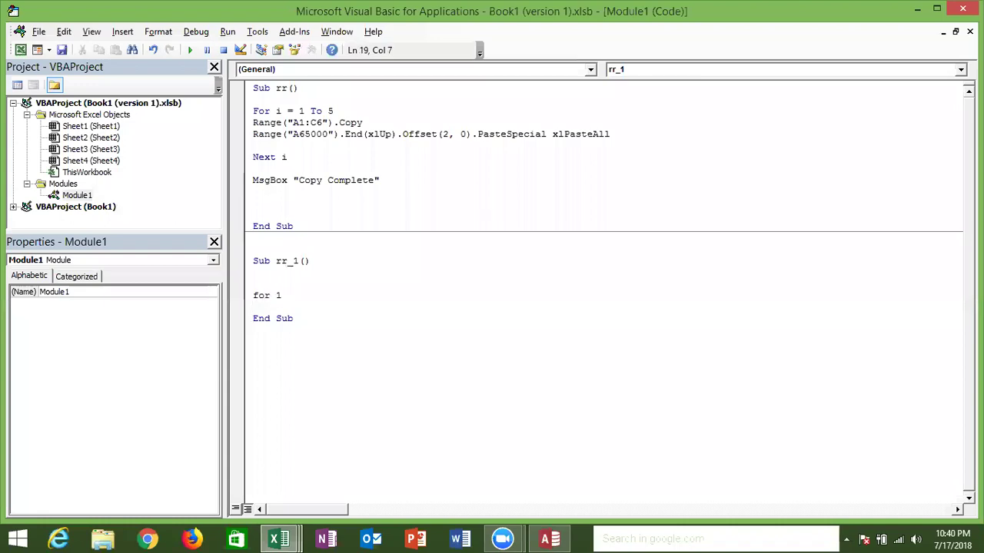
pyautogui.write('=')
pyautogui.press('BackSpace')
pyautogui.press('BackSpace')
pyautogui.press('BackSpace')
pyautogui.press('BackSpace')
pyautogui.write('i = 1 ')
pyautogui.write('to 1000')
pyautogui.press('BackSpace')
pyautogui.press('Return')
pyautogui.press('Return')
# Add Range("A" & i).Value = i and Next i to the loop, then run rr_1
pyautogui.press('Up')
pyautogui.write('range("A" & i)')
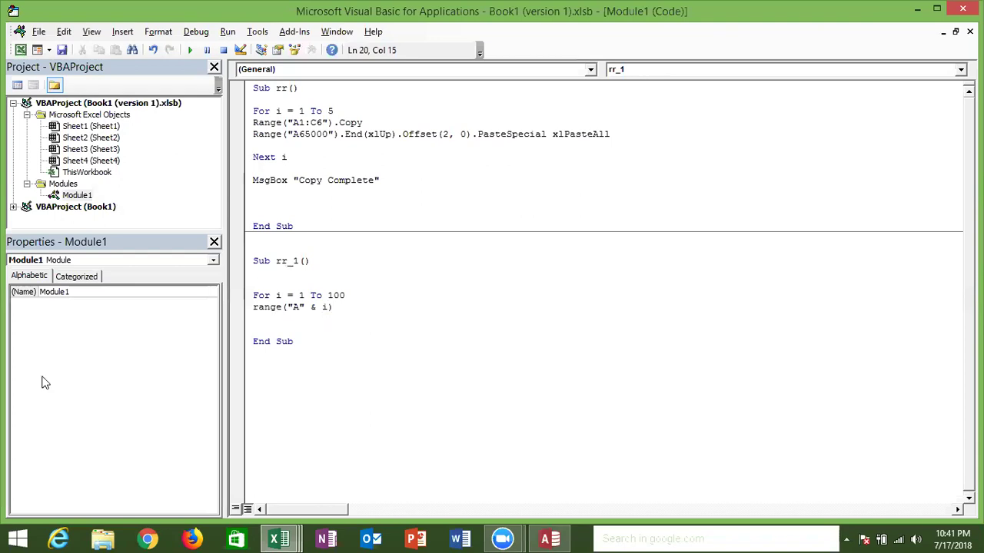
pyautogui.write('.v')
pyautogui.press('Down')
pyautogui.press('Tab')
pyautogui.write('=i')
pyautogui.press('Return')
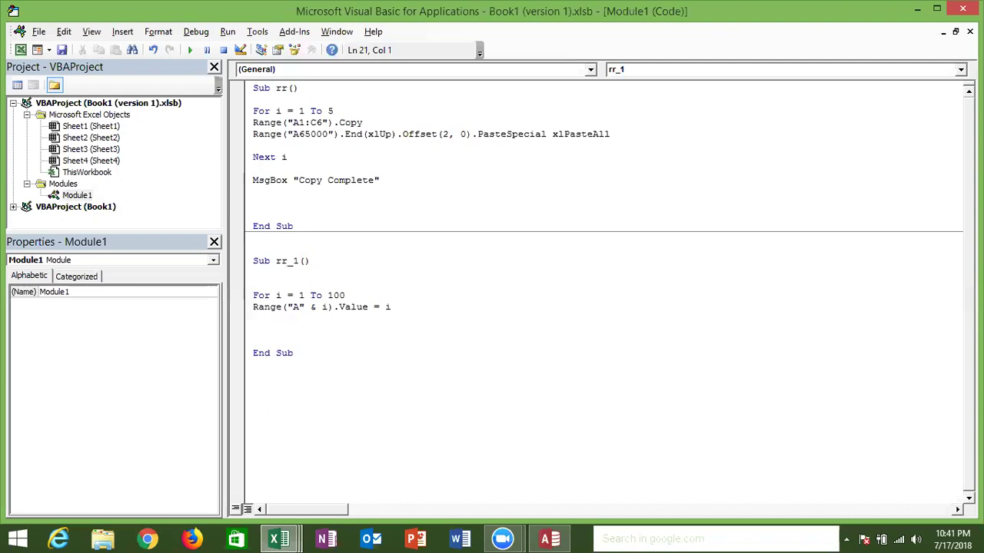
pyautogui.write('xt ')
pyautogui.write('i')
pyautogui.press('Down')
pyautogui.press('Up')
pyautogui.click(193, 50)
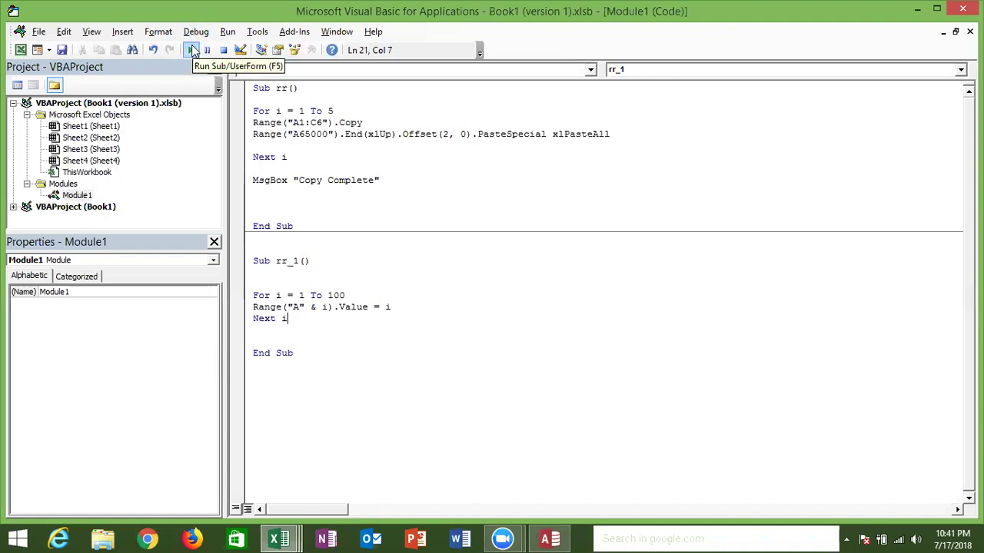
# Check that column A of Sheet4 is filled from 1 down to 100
pyautogui.hotkey('alt', 'F11')
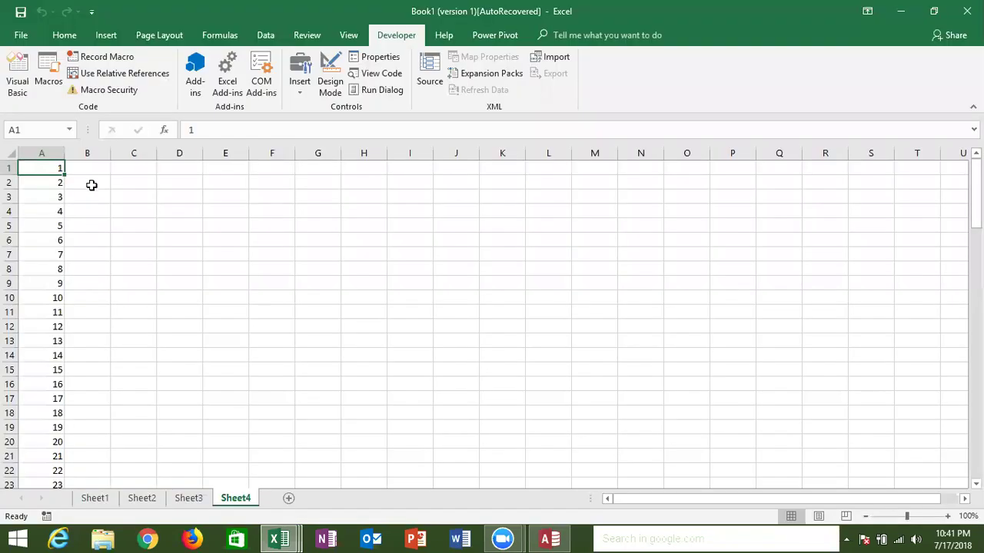
pyautogui.hotkey('ctrl', 'Down')
pyautogui.hotkey('ctrl', 'Up')
# Back in rr_1's code, put the cursor at the start of the Range line
pyautogui.hotkey('alt', 'Tab')
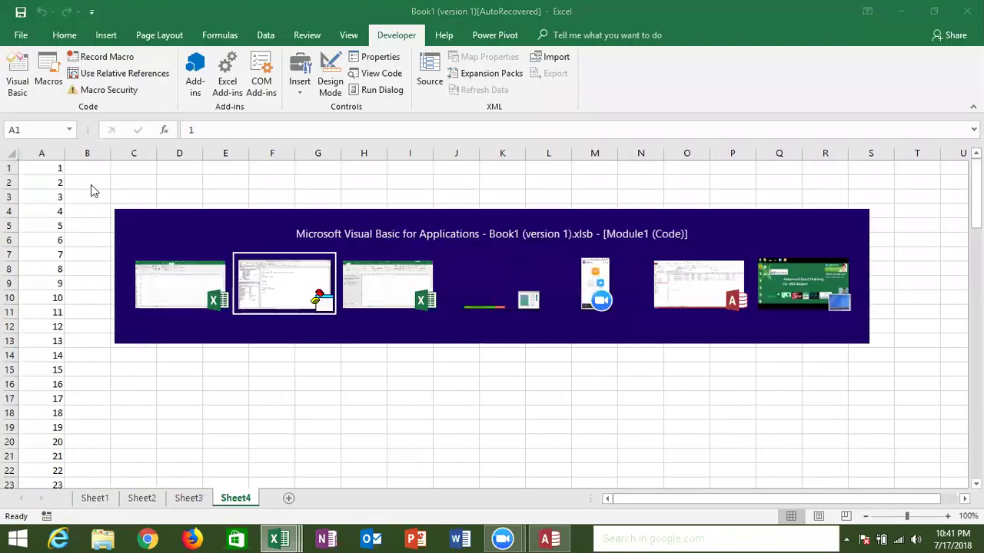
pyautogui.doubleClick(293, 307)
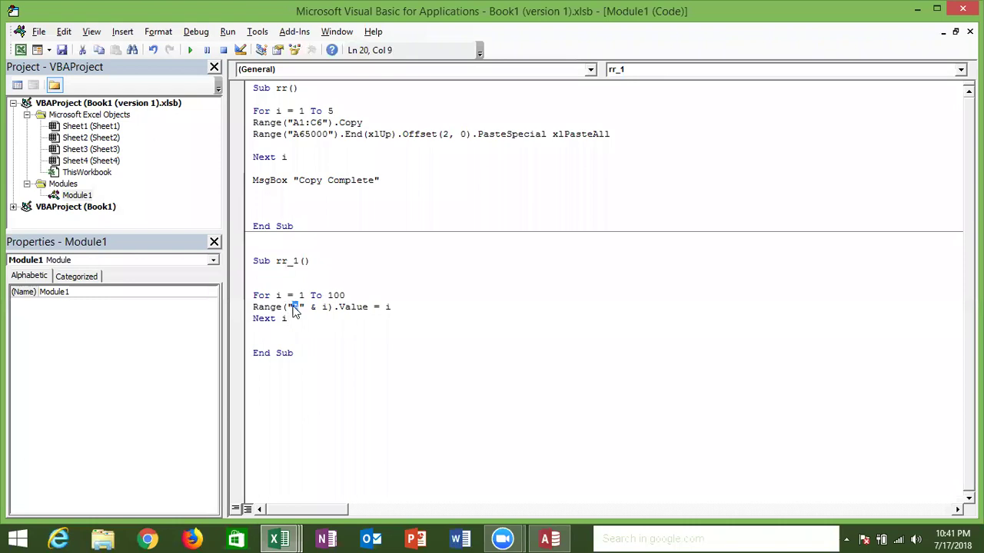
pyautogui.click(327, 308)
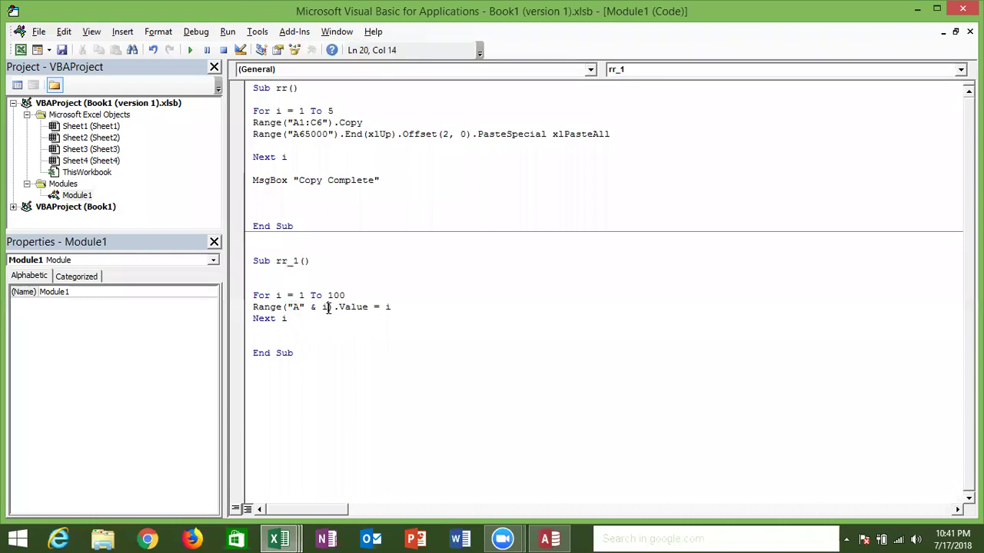
pyautogui.click(253, 307)
pyautogui.press('Return')
pyautogui.press('Up')
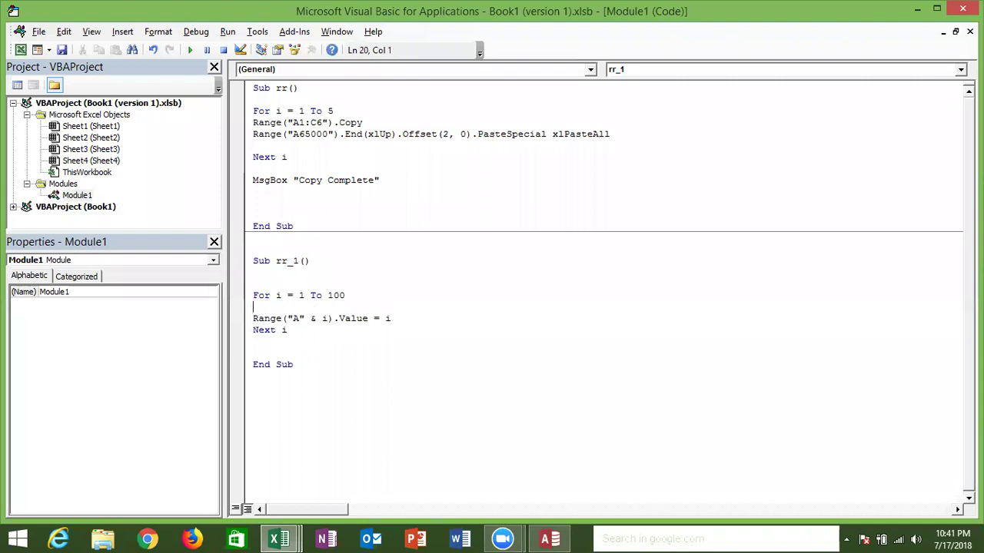
pyautogui.write('cells')
pyautogui.write('(i')
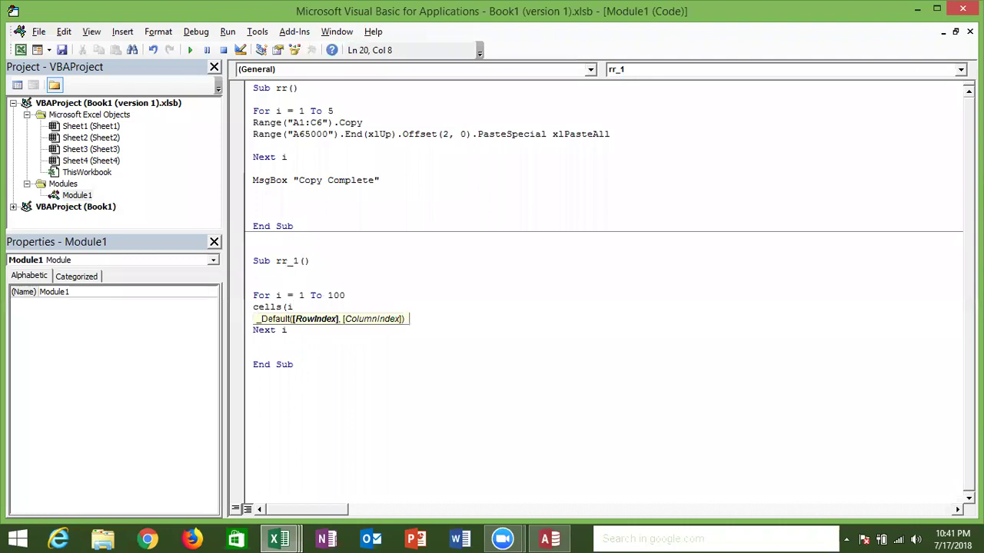
pyautogui.write(',1)')
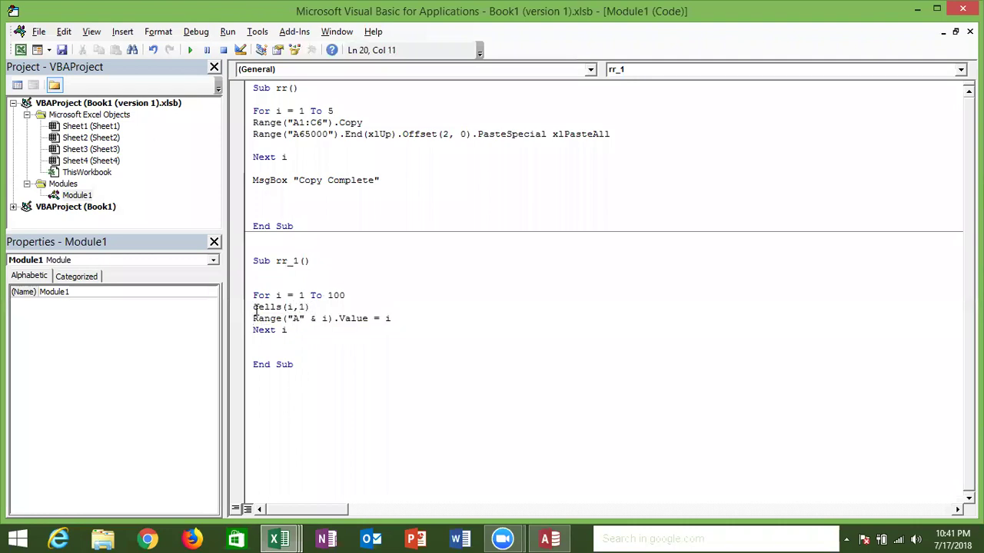
pyautogui.press('BackSpace')
pyautogui.press('BackSpace')
pyautogui.press('BackSpace')
pyautogui.press('BackSpace')
pyautogui.press('BackSpace')
pyautogui.press('BackSpace')
pyautogui.press('BackSpace')
pyautogui.press('BackSpace')
pyautogui.press('BackSpace')
pyautogui.doubleClick(296, 320)
# Try digits 1 and 3 after "A" in the Range address, then remove them, keeping Range("A" & i)
pyautogui.doubleClick(324, 318)
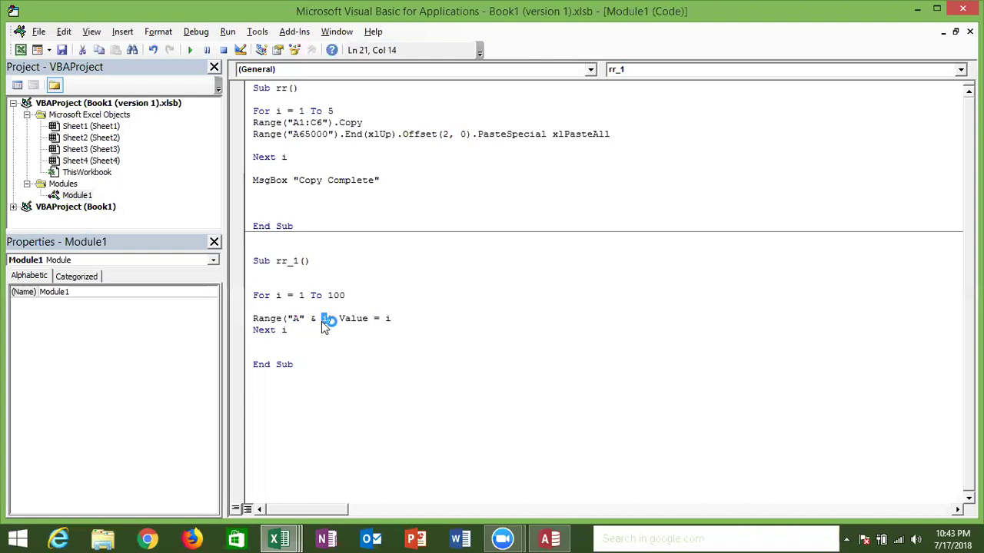
pyautogui.click(301, 320)
pyautogui.write('1')
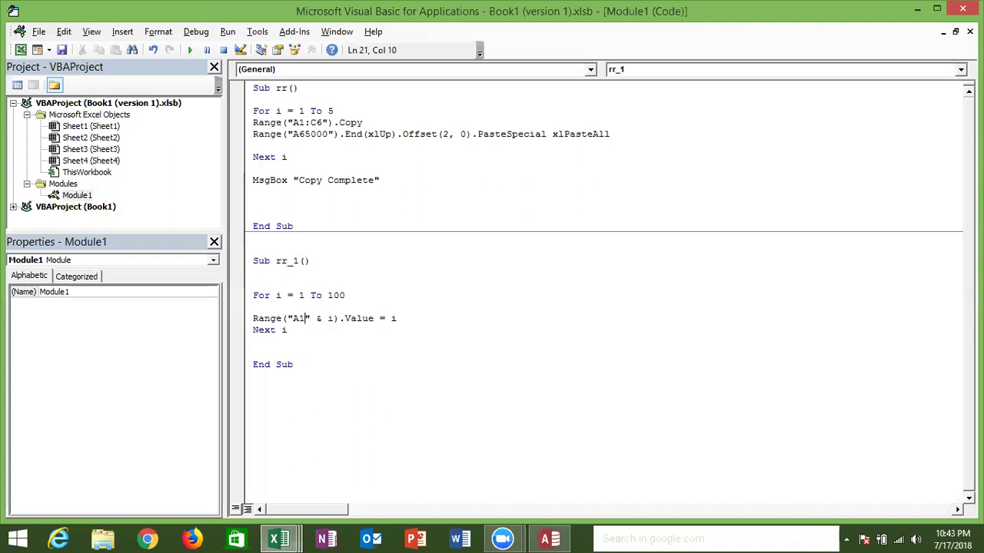
pyautogui.press('BackSpace')
pyautogui.write('3')
pyautogui.press('BackSpace')
pyautogui.moveTo(305, 318)
pyautogui.mouseDown()
pyautogui.moveTo(287, 318)
pyautogui.moveTo(328, 319)
pyautogui.mouseUp()
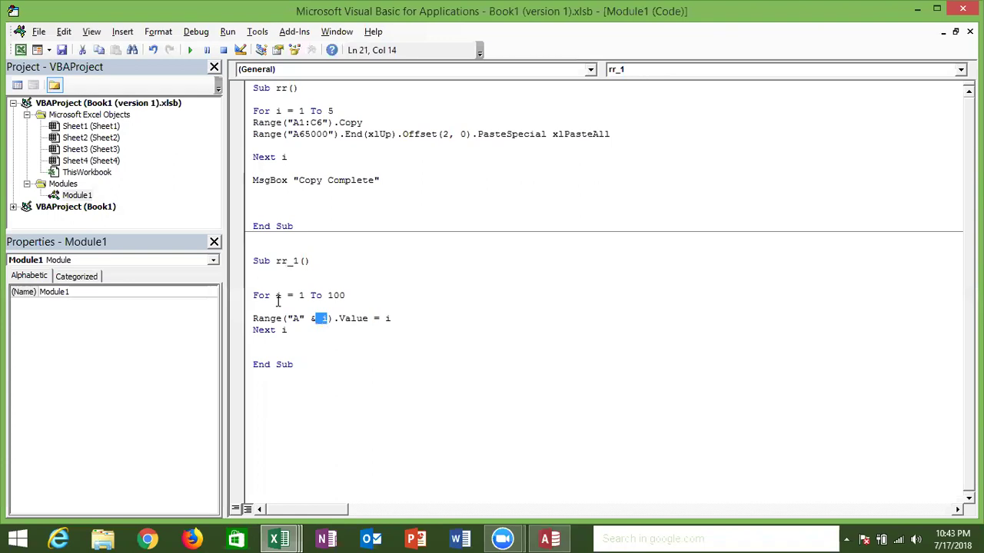
# Move down through column A's numbers, then select the assigned value i in rr_1's Range line
pyautogui.hotkey('alt', 'F11')
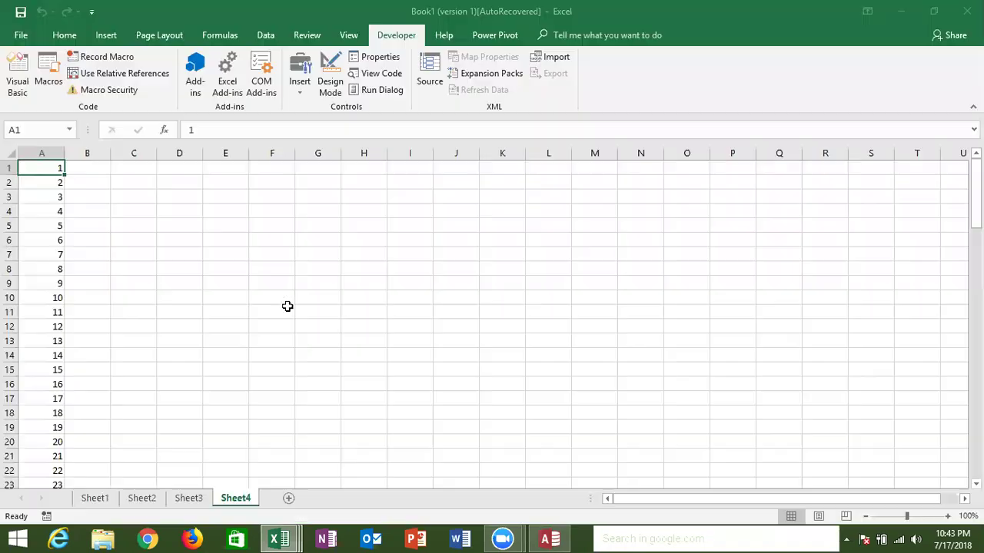
pyautogui.press('Down')
pyautogui.press('Down')
pyautogui.press('Down')
pyautogui.press('Down')
pyautogui.press('Down')
pyautogui.press('Down')
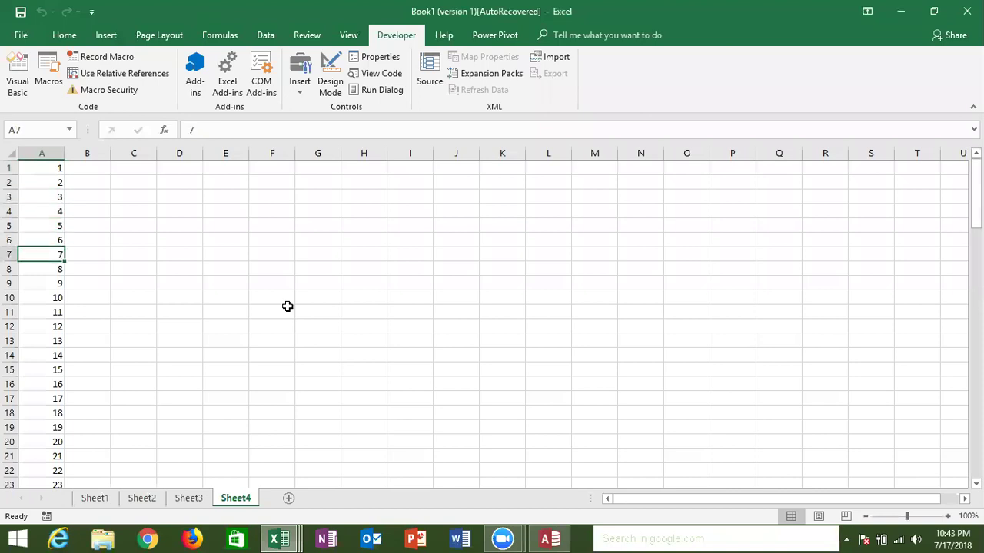
pyautogui.hotkey('alt', 'F11')
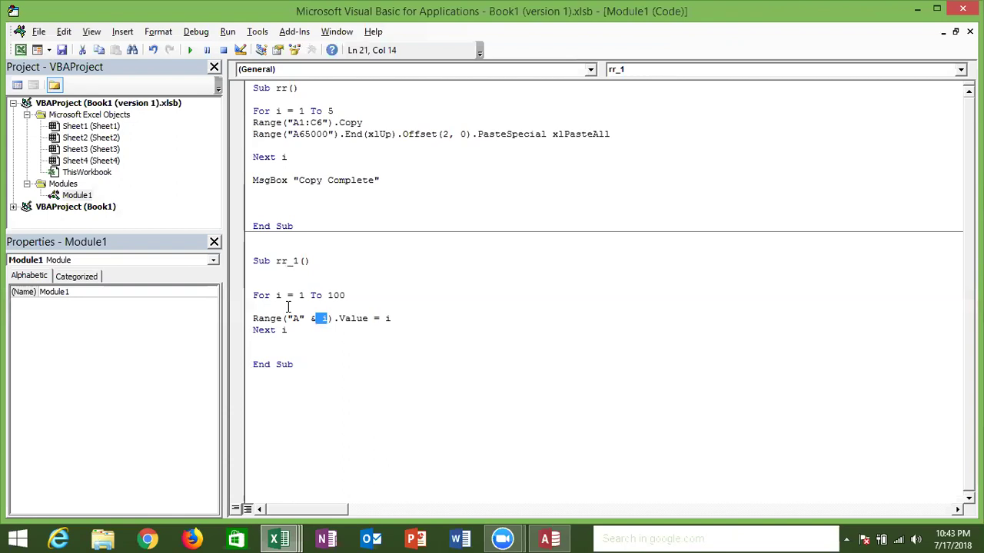
pyautogui.click(390, 317)
pyautogui.doubleClick(390, 318)
pyautogui.hotkey('alt', 'F11')
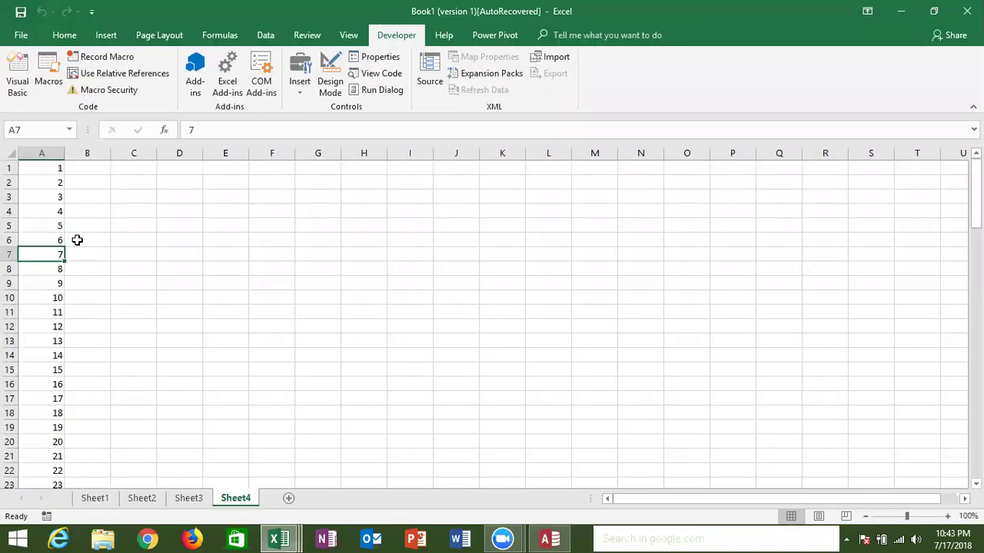
pyautogui.hotkey('alt', 'F11')
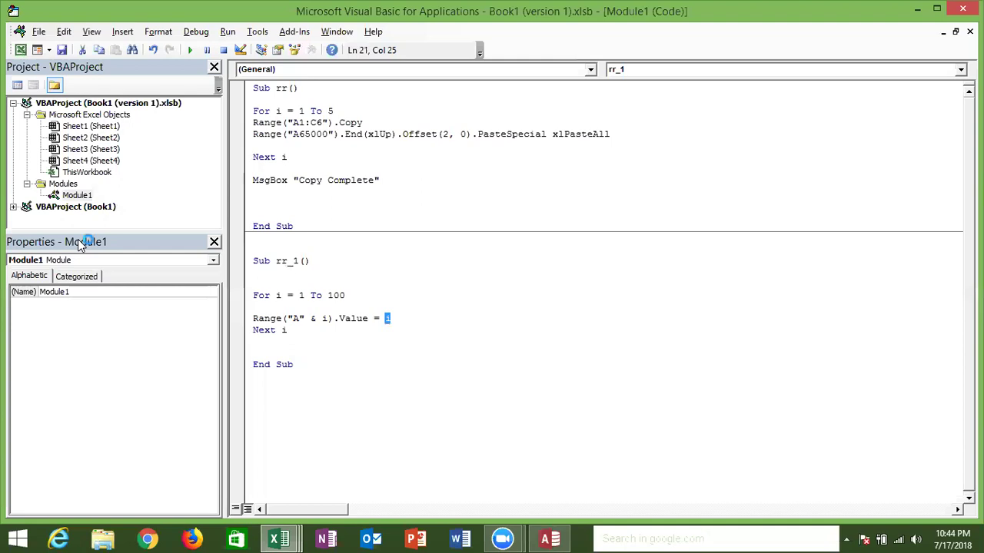
# Minimize the VBA editor, switch to the blank Book1 window, and close Document Recovery
pyautogui.click(424, 166)
pyautogui.click(916, 9)
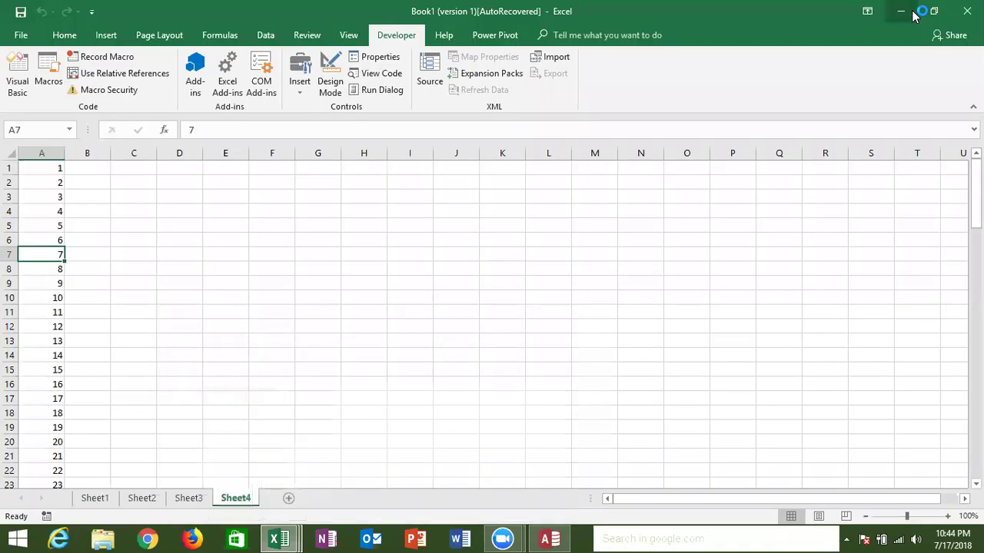
pyautogui.click(913, 15)
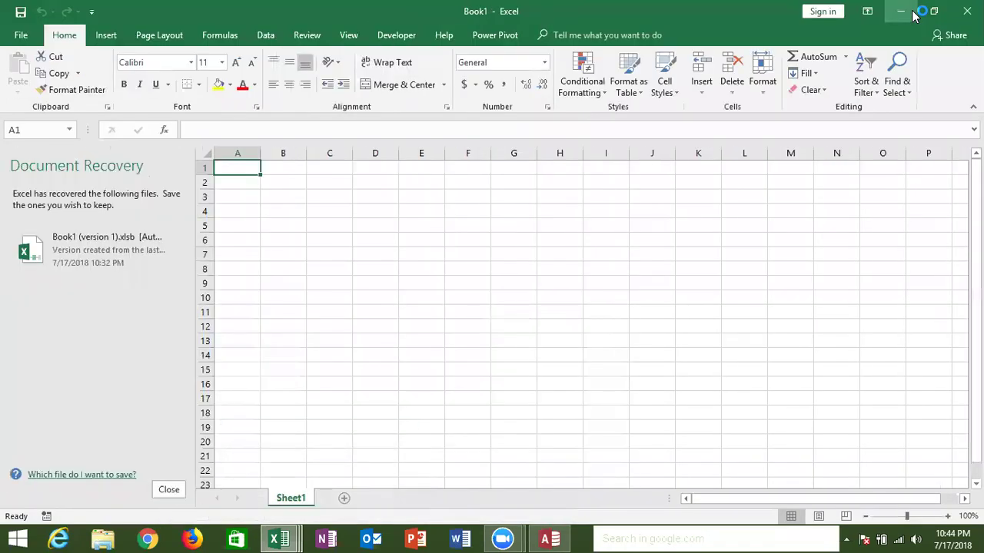
pyautogui.click(168, 489)
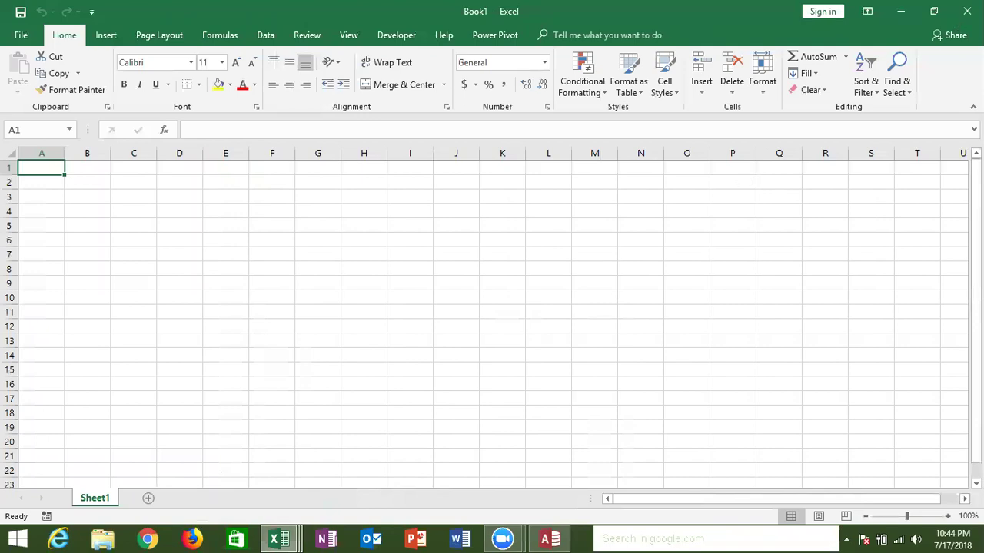